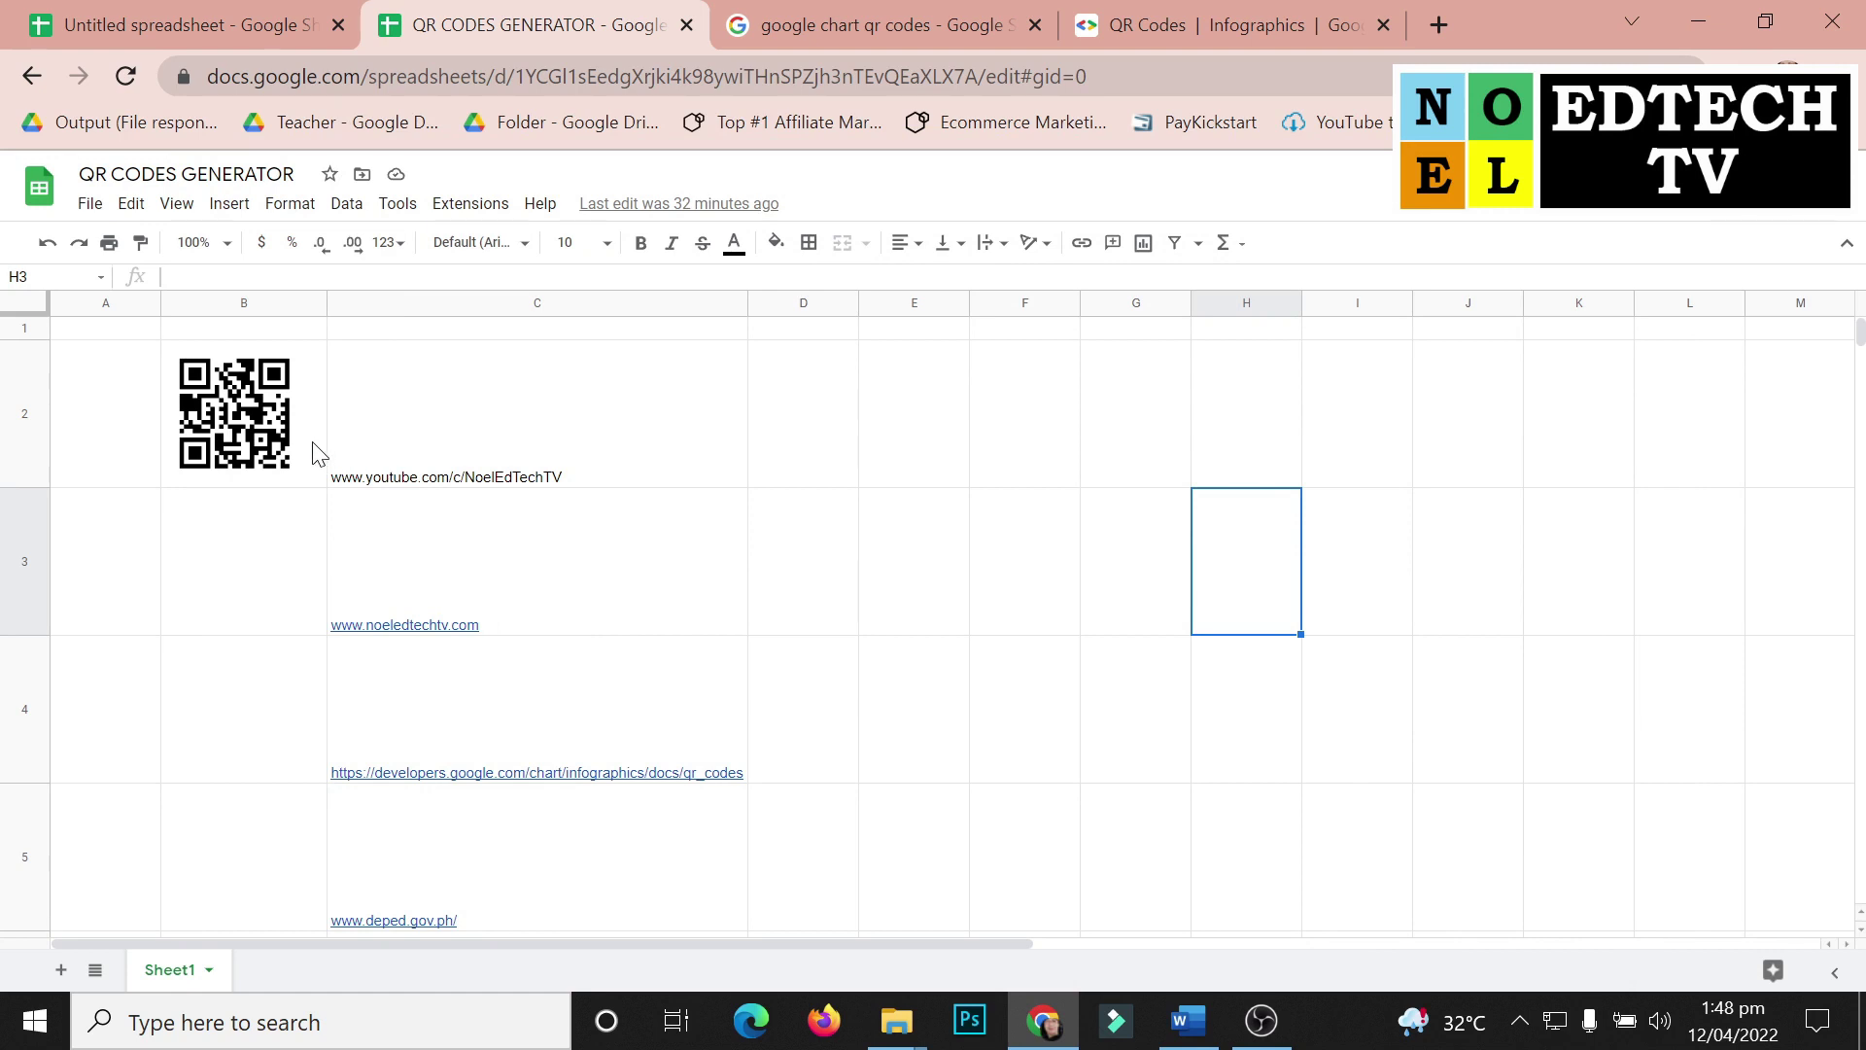
Fill the B2 QR code IMAGE formula down through B5
left_click(307, 457)
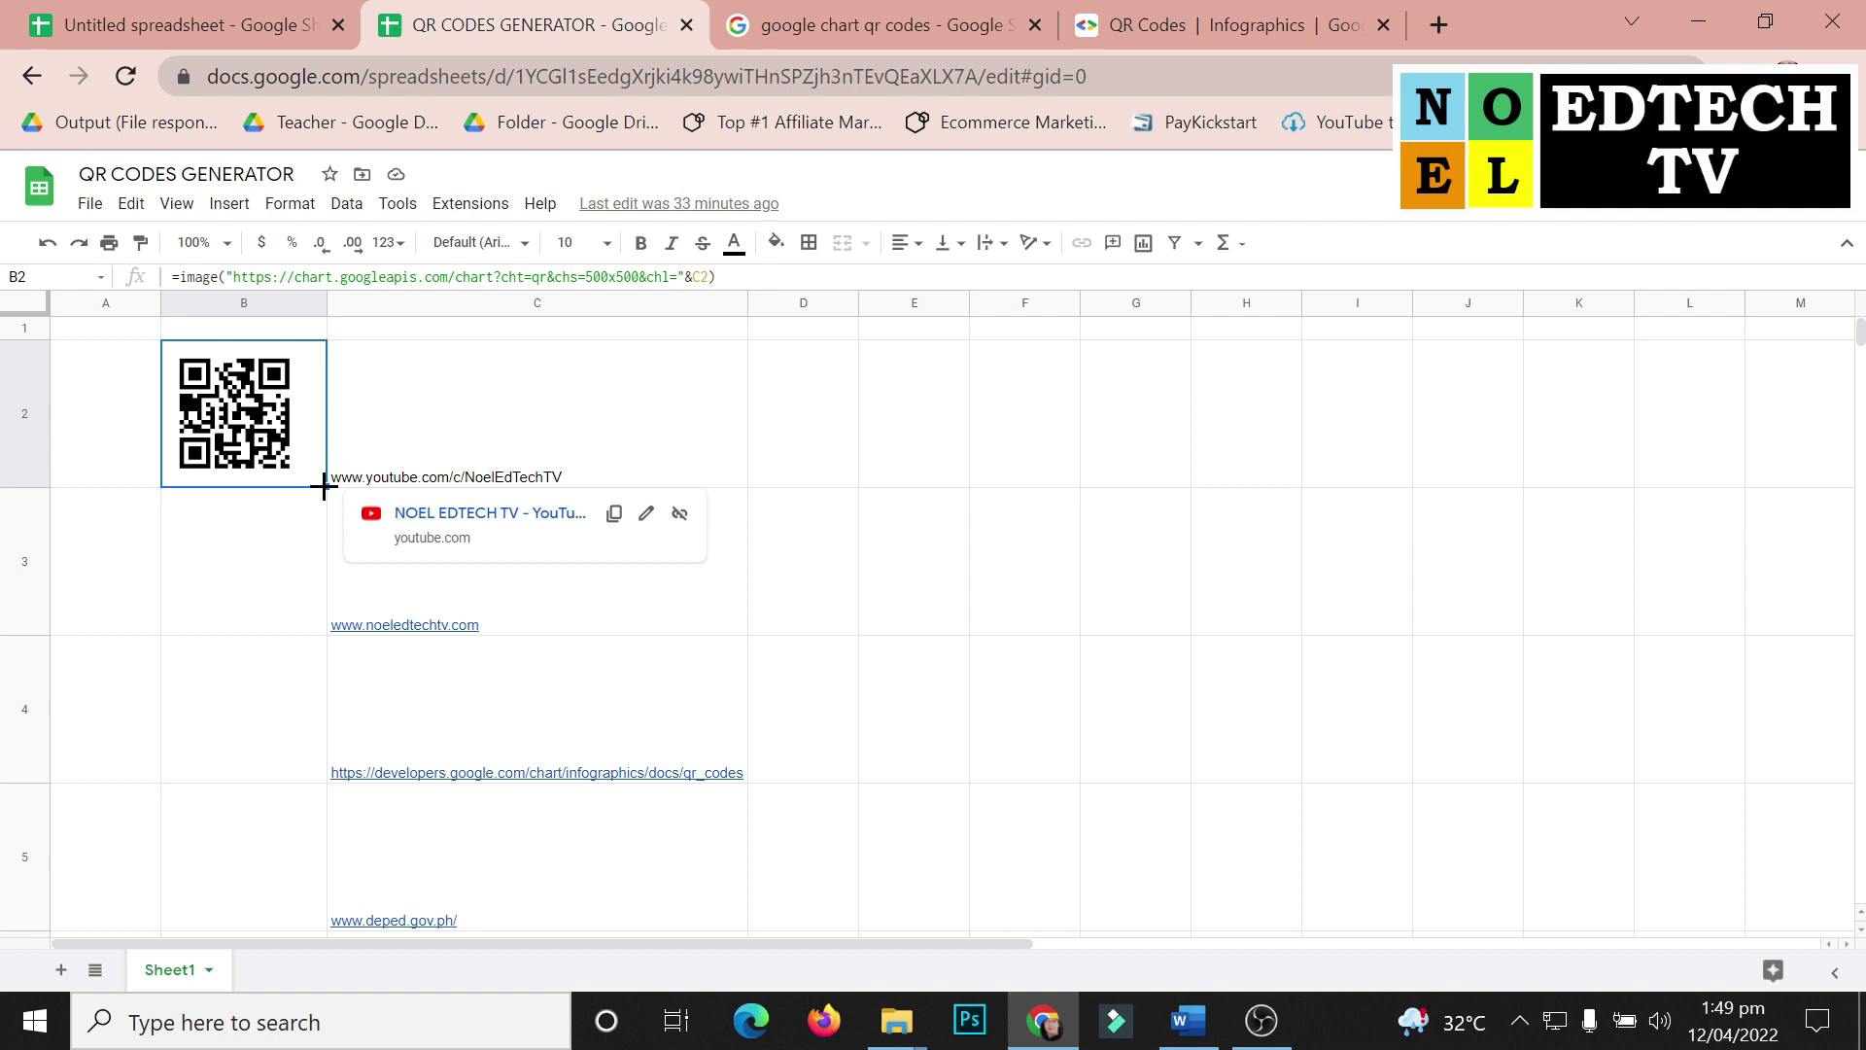
left_click_drag(324, 486, 323, 850)
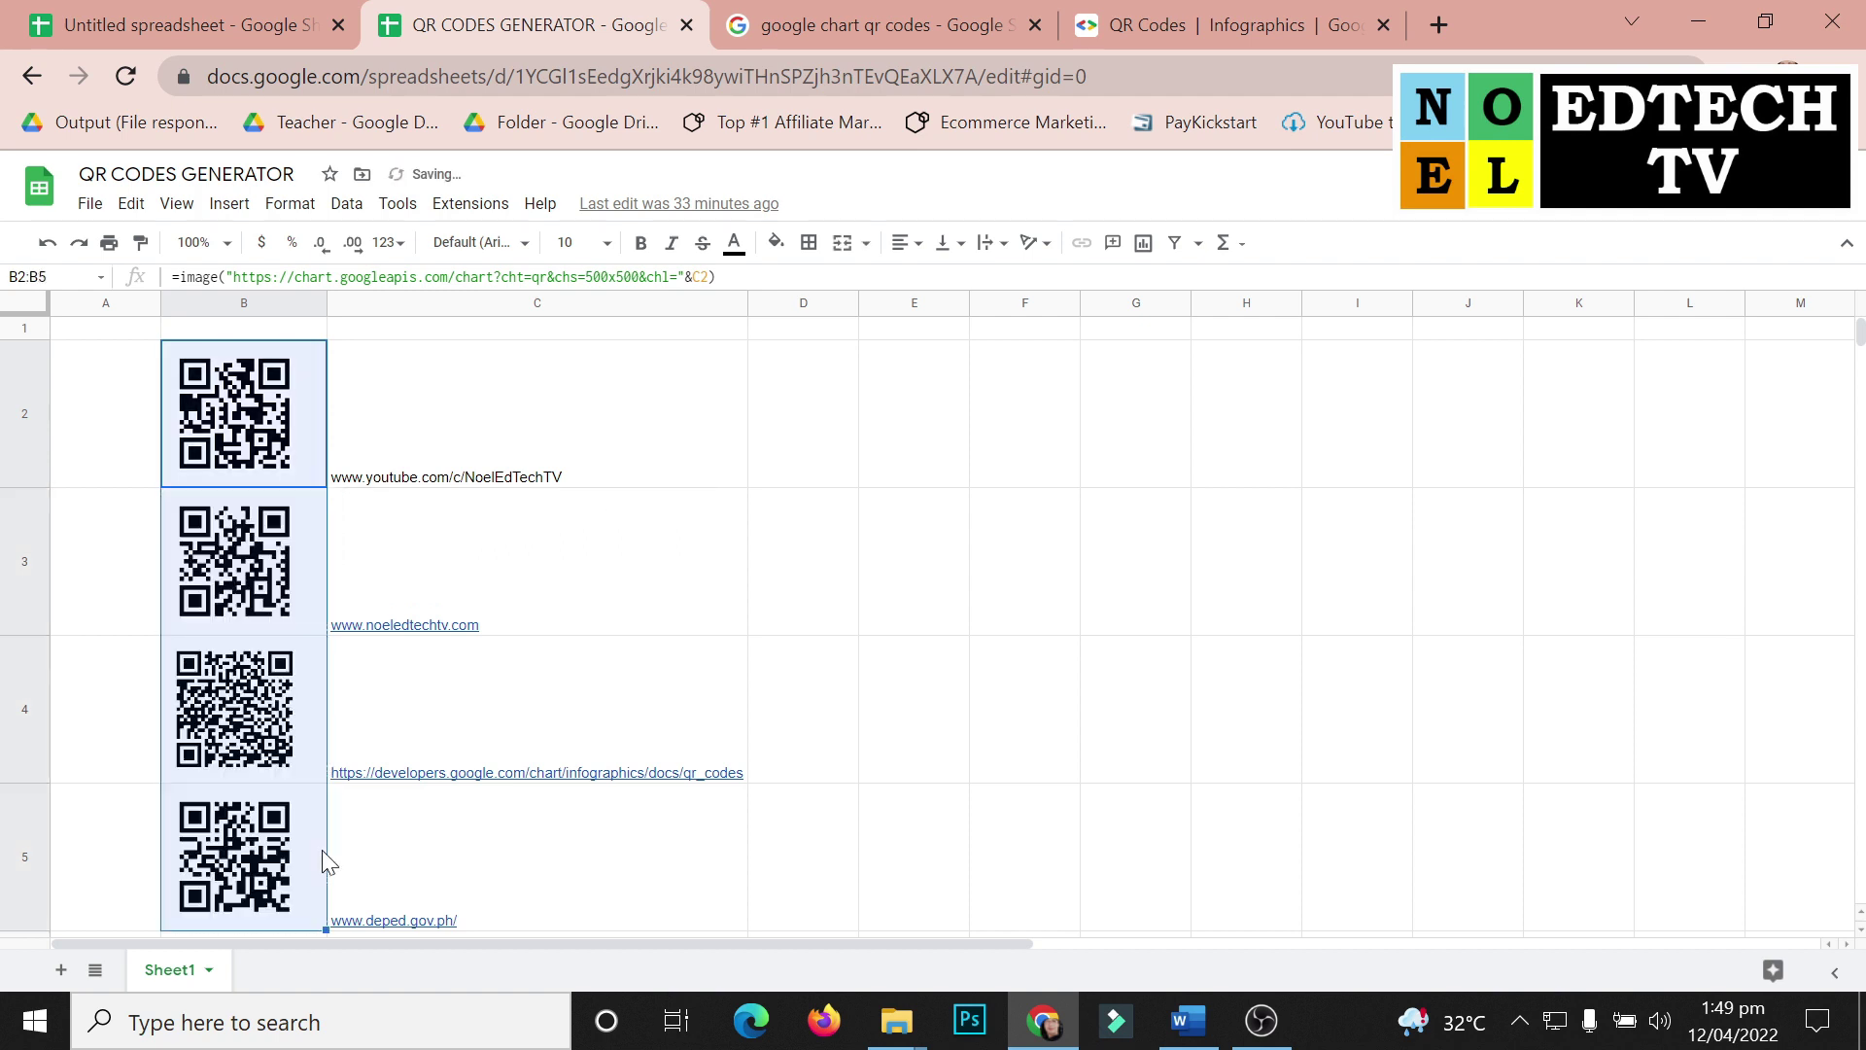
left_click(881, 537)
Inspect the B2 formula, the URLs in C2:C5, and the QR codes in B5 and B4
left_click(291, 449)
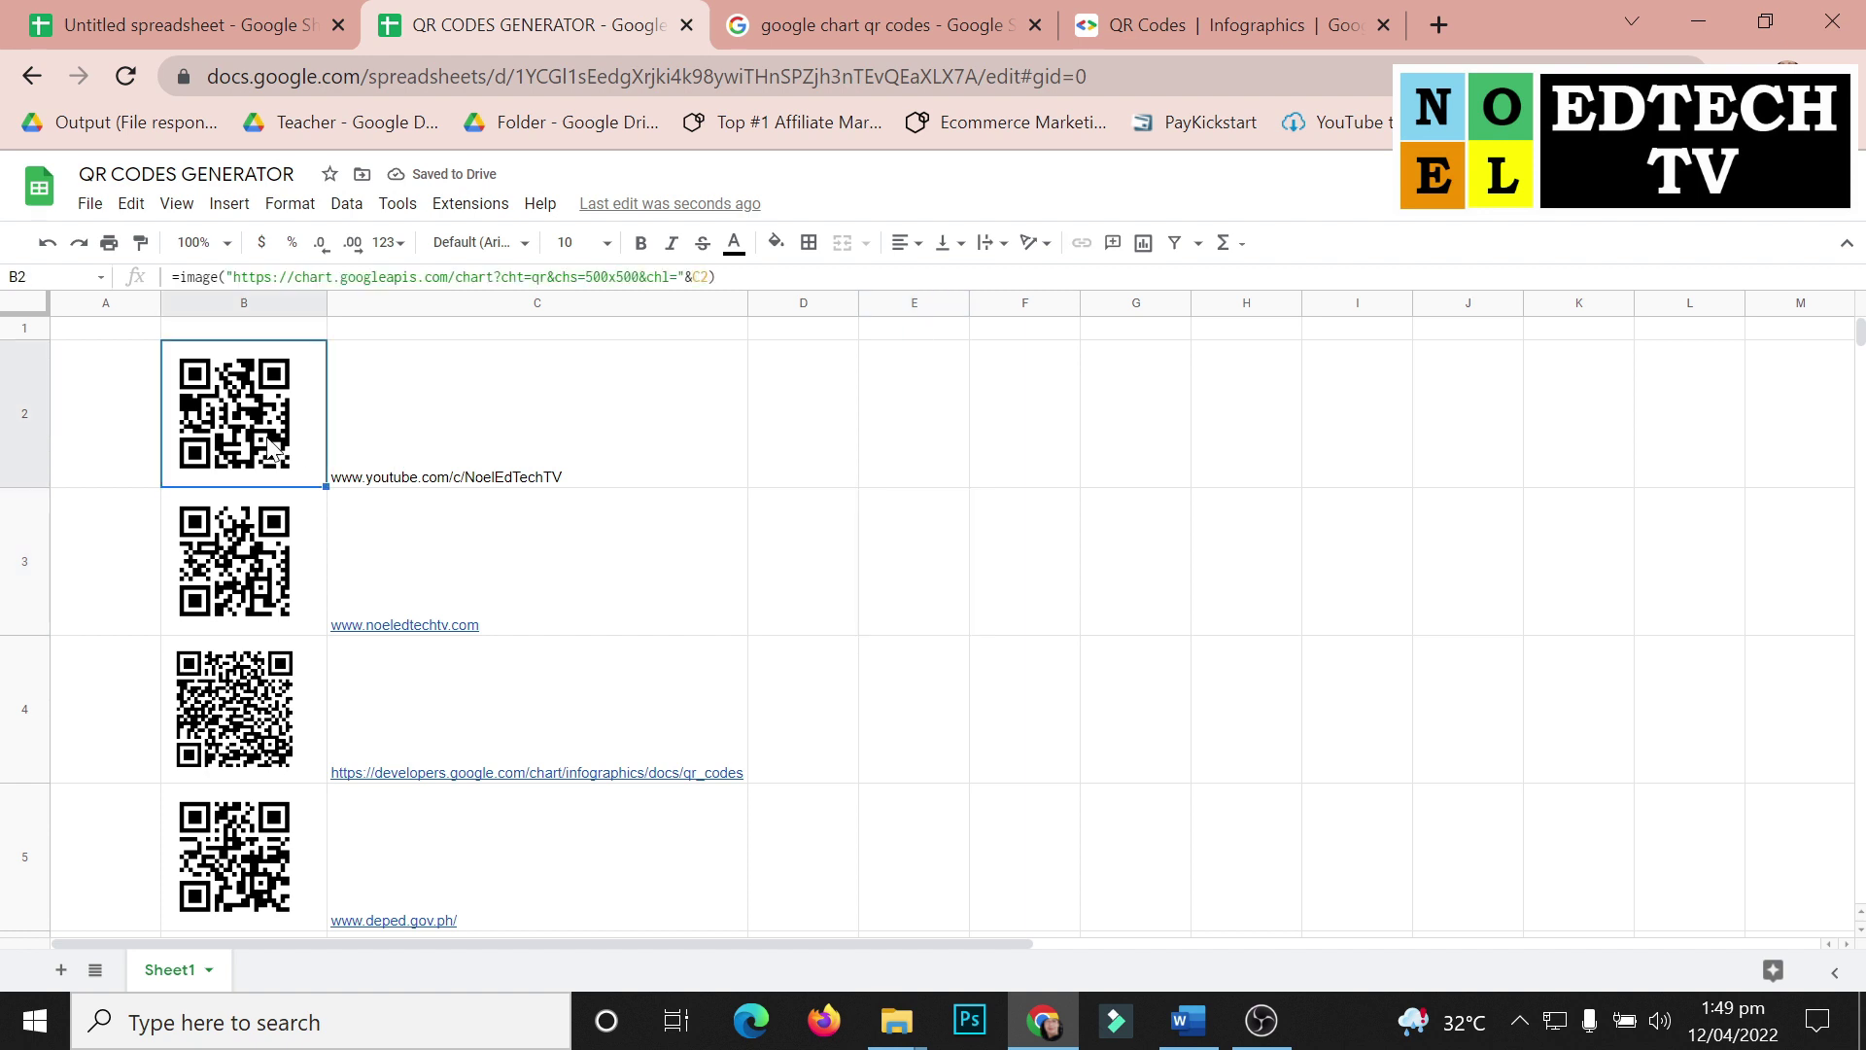
left_click(515, 470)
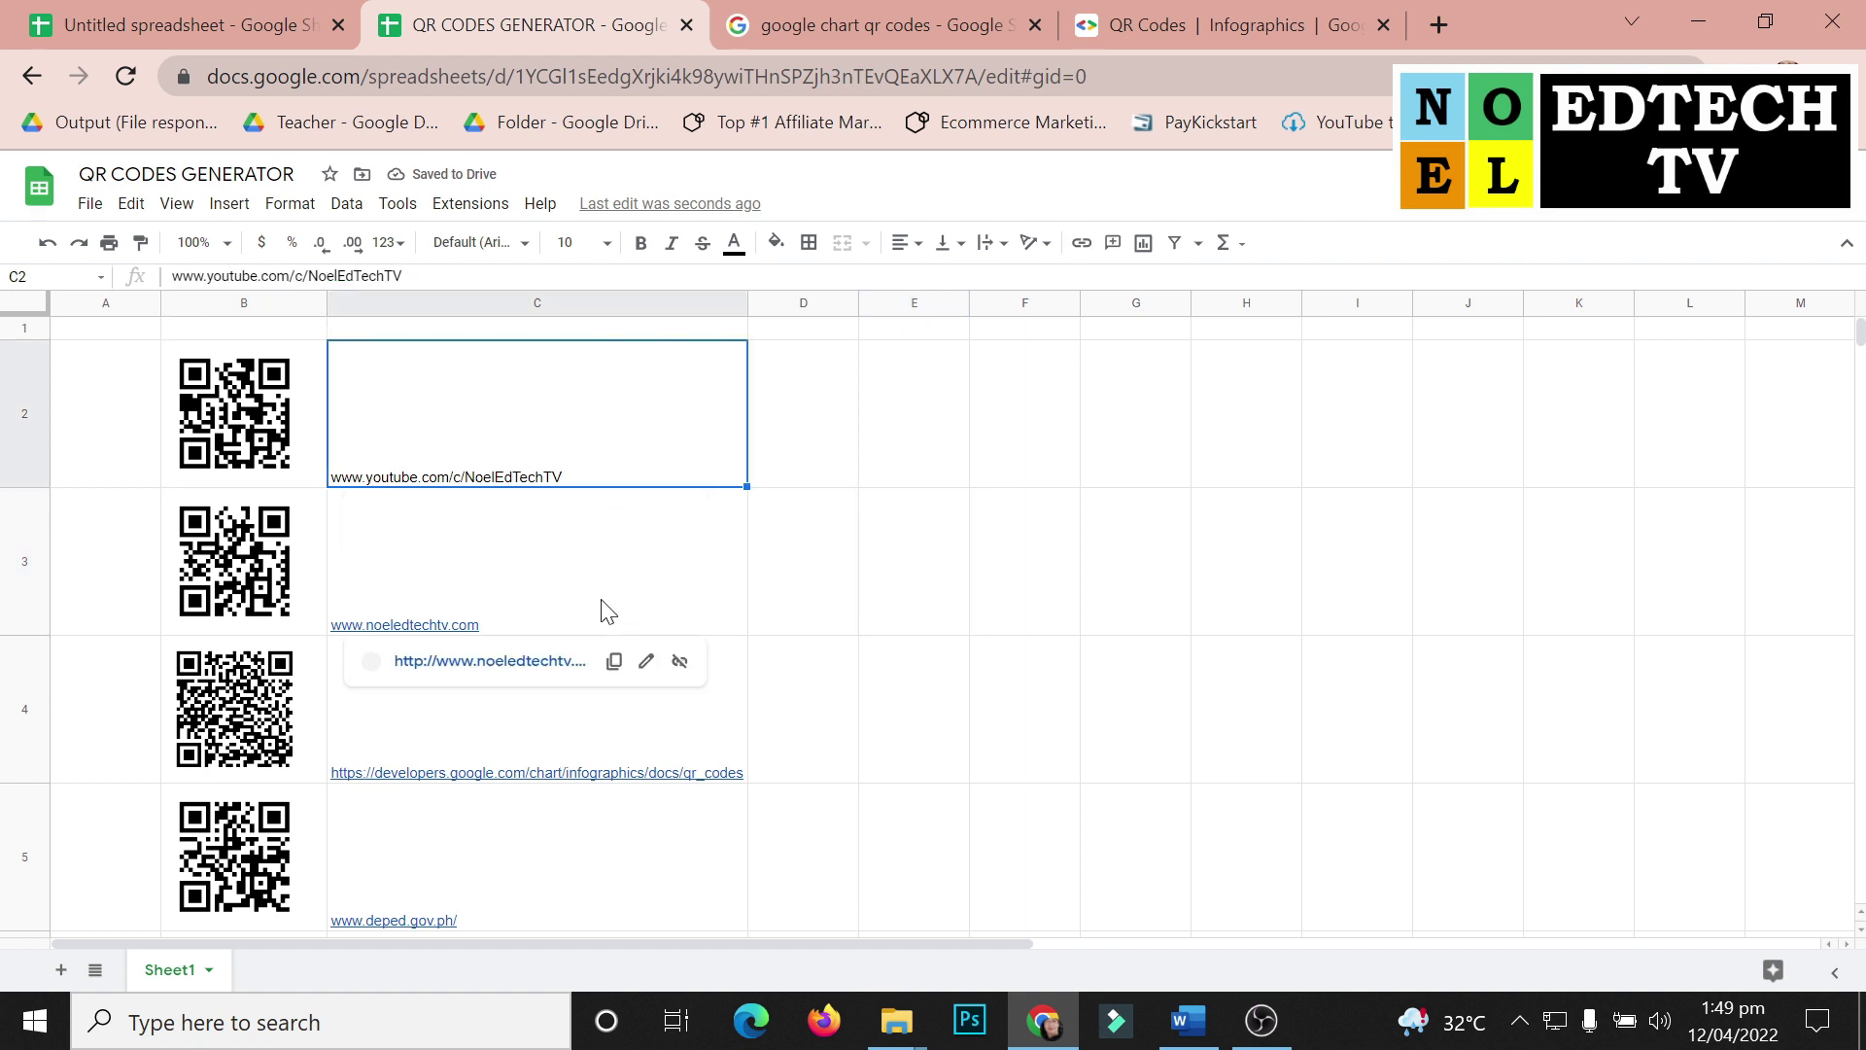
left_click(605, 610)
left_click(586, 778)
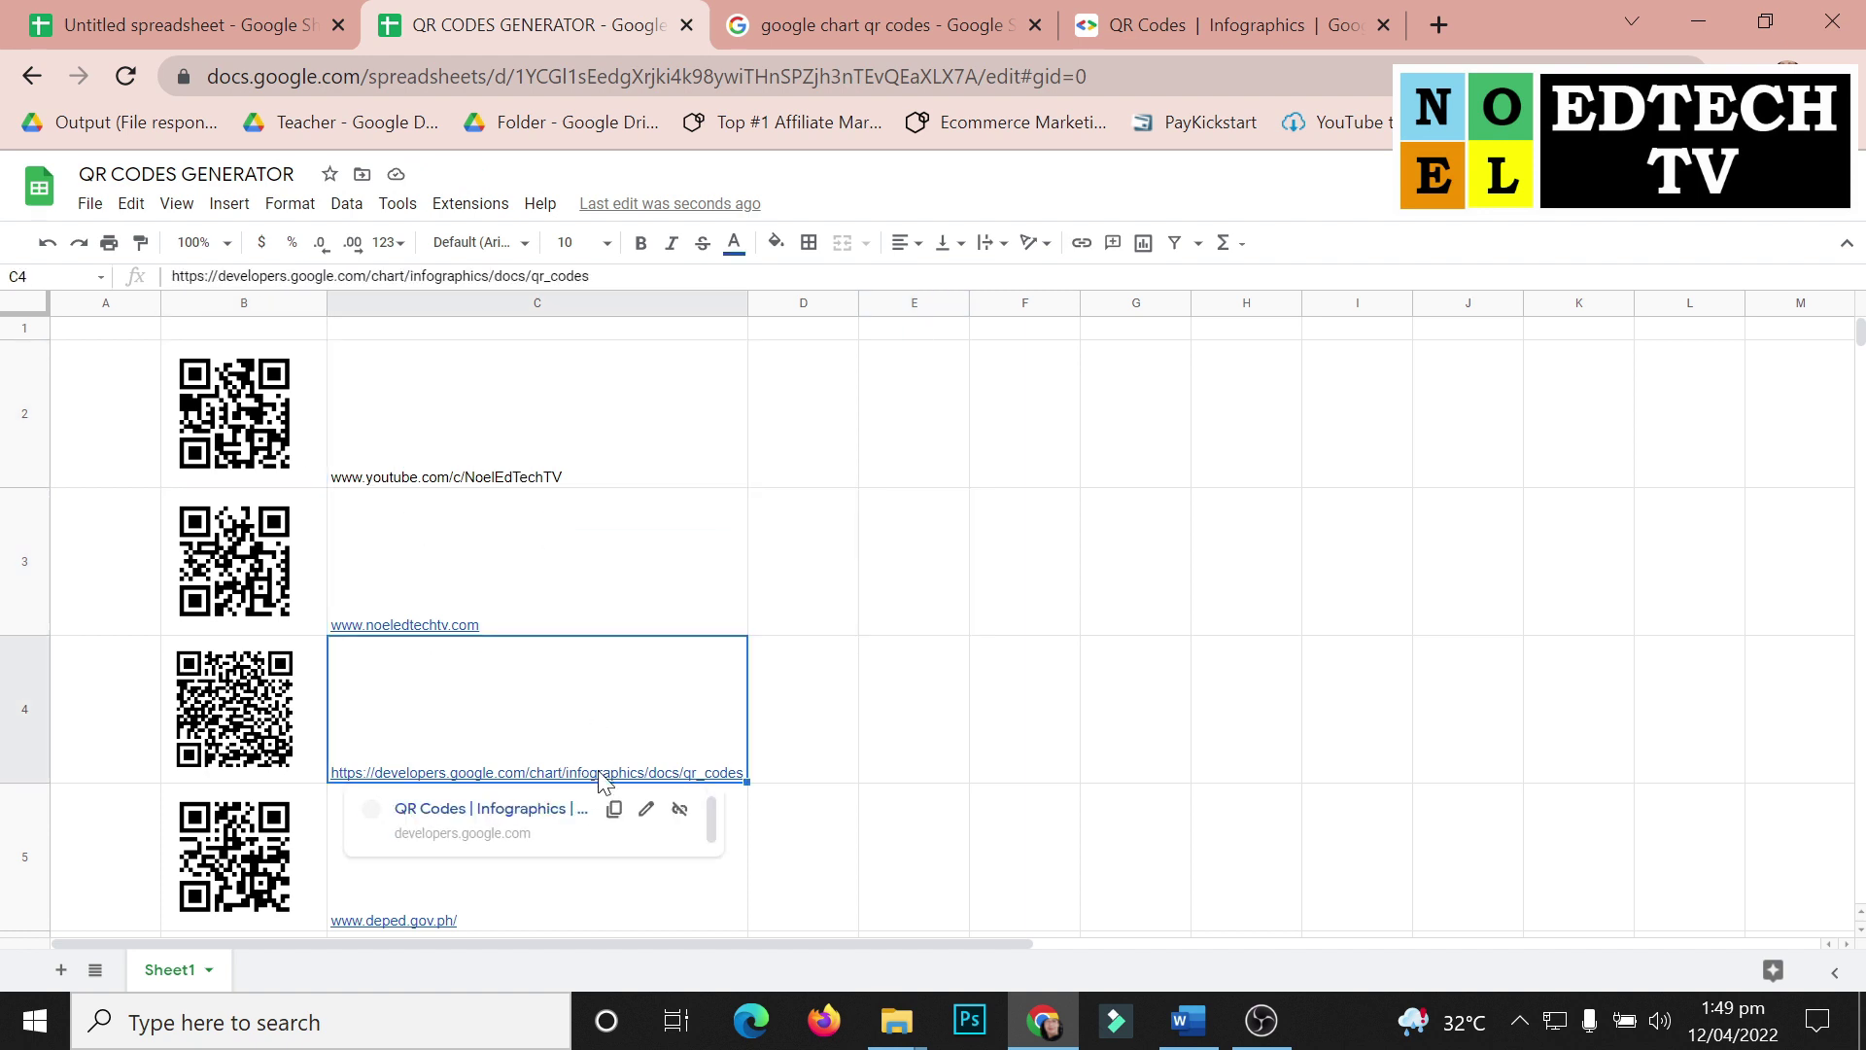
left_click(603, 899)
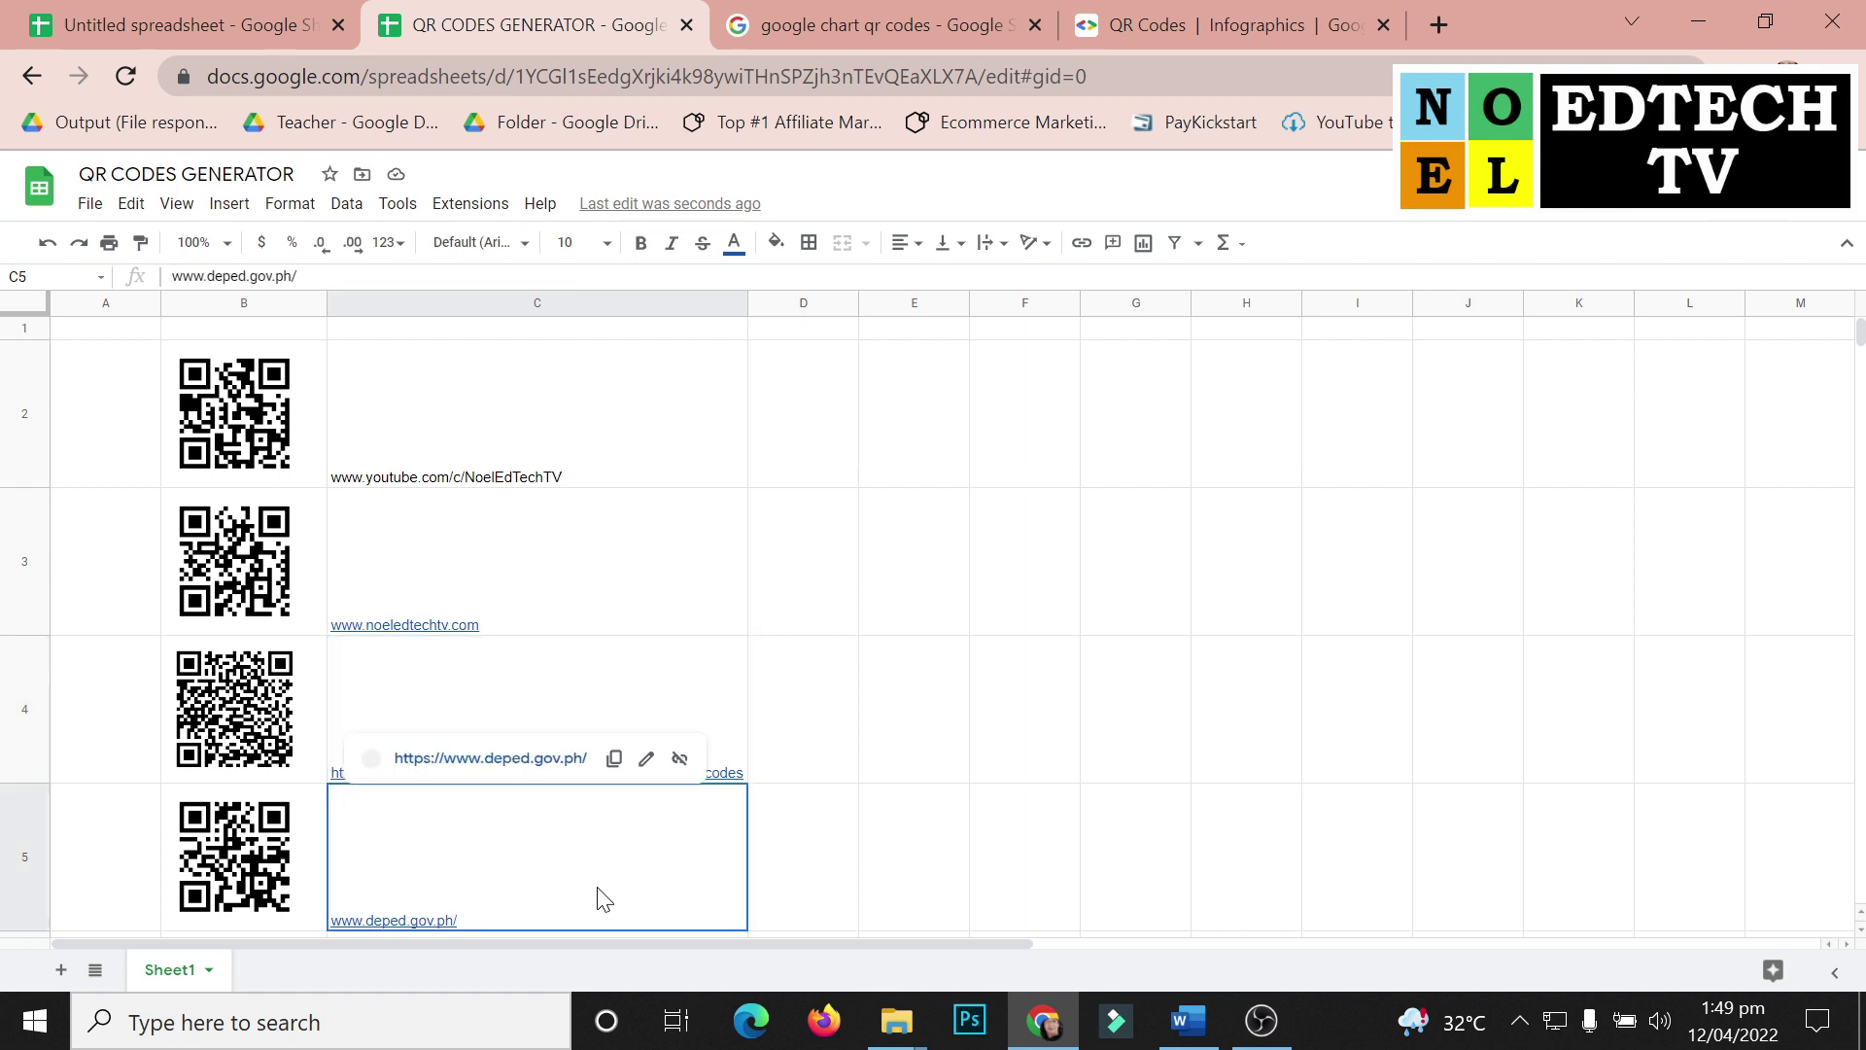
left_click(301, 851)
left_click(275, 720)
left_click(290, 584)
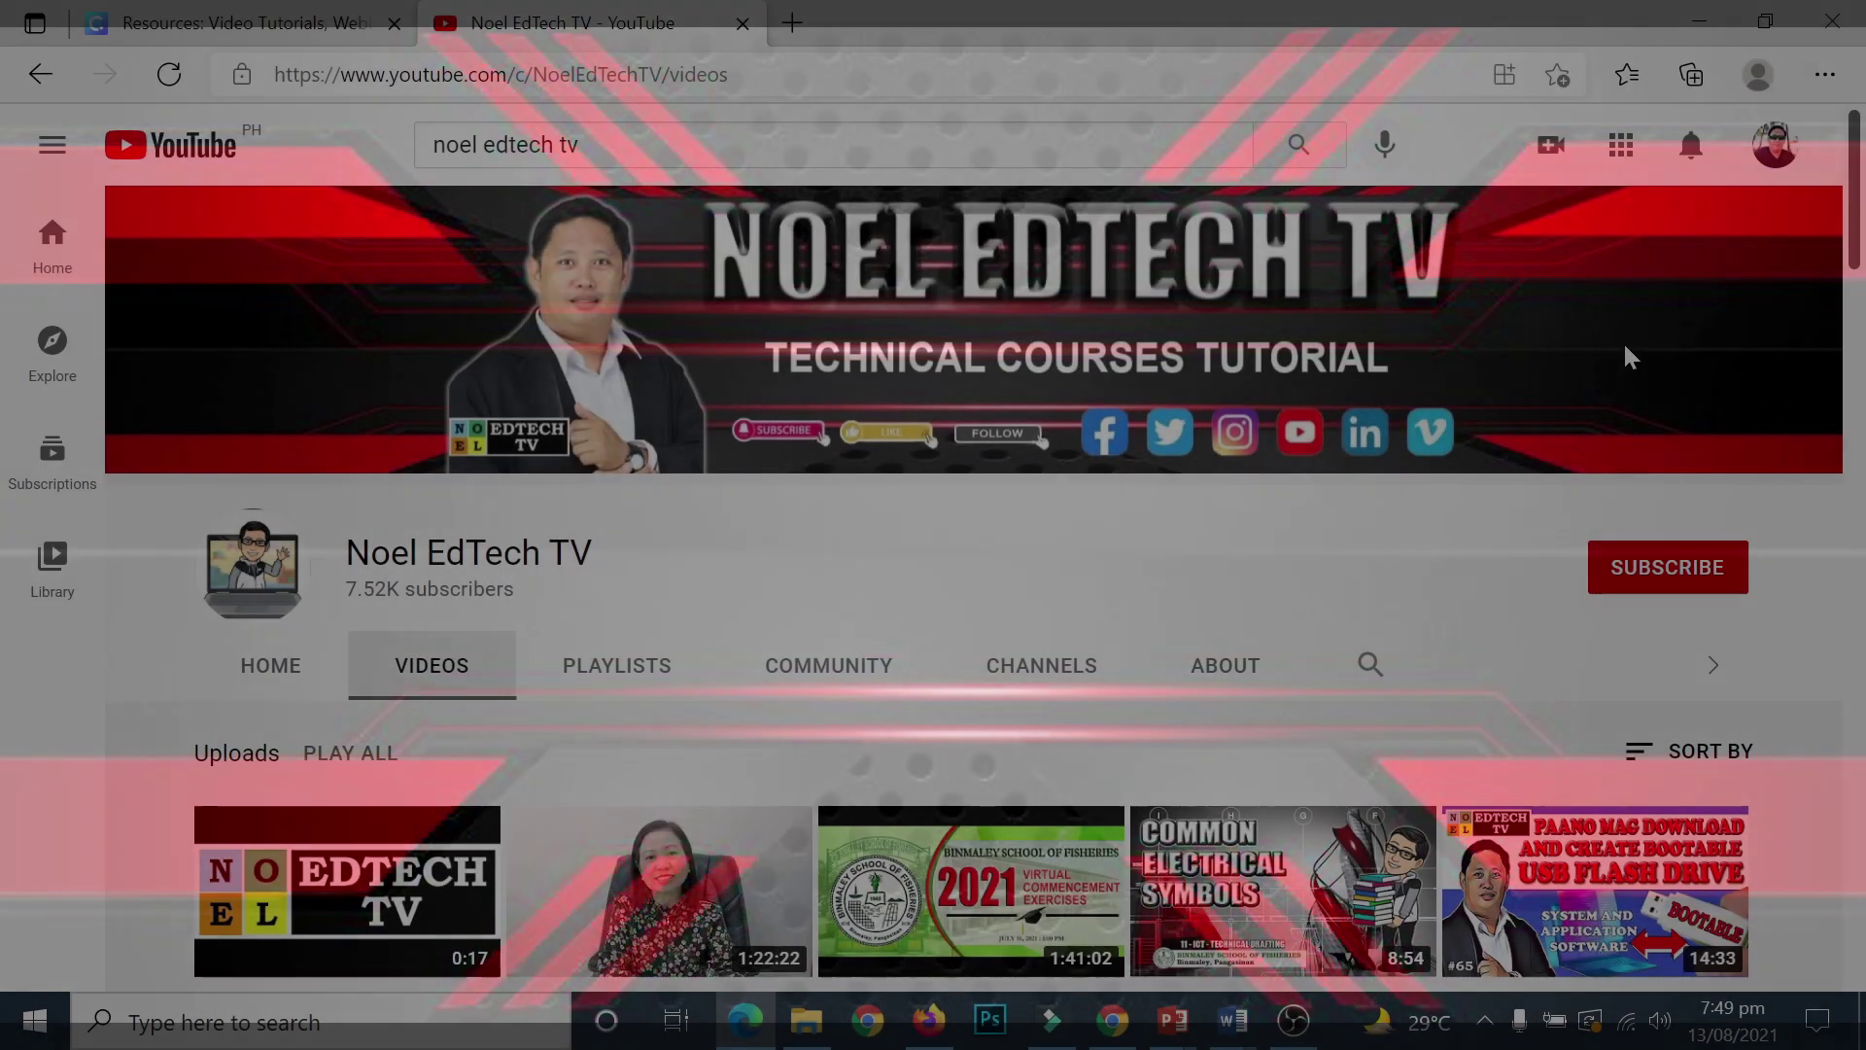
scroll(1623, 340, "down", 3)
scroll(1632, 382, "down", 4)
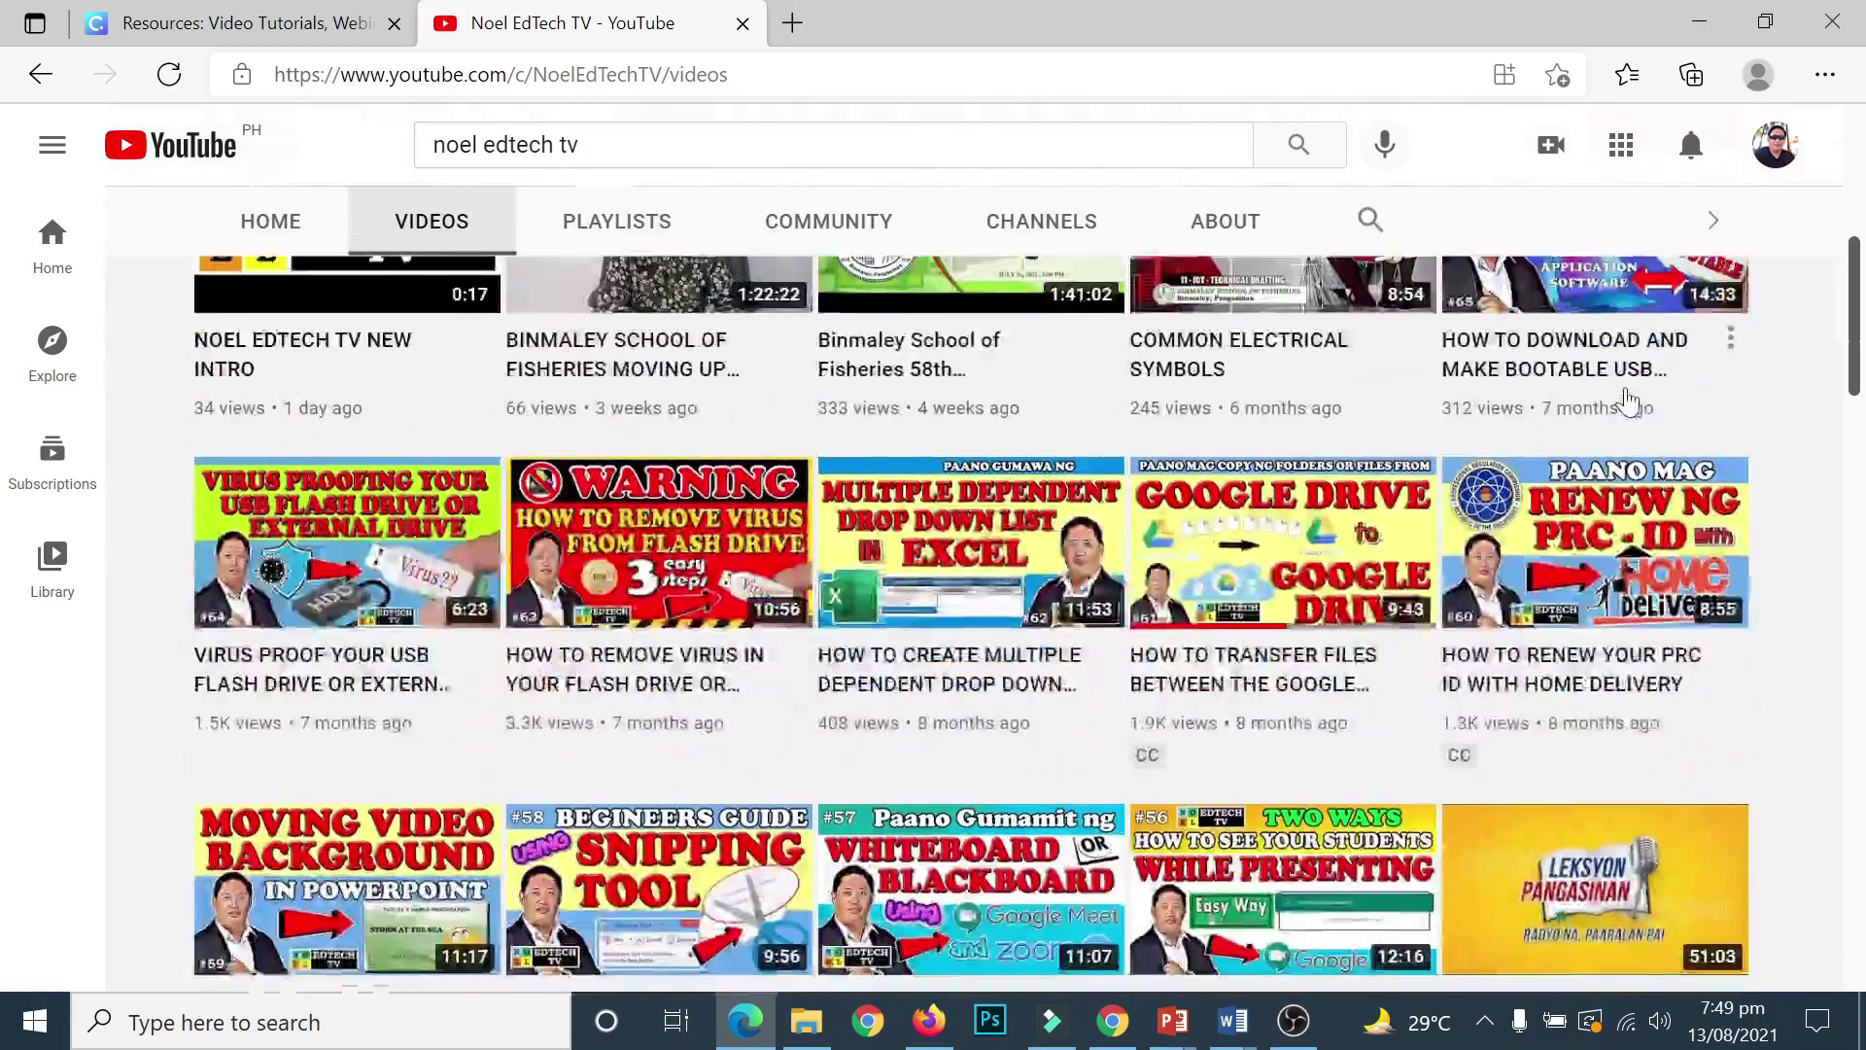
scroll(1630, 408, "down", 3)
scroll(1629, 420, "down", 4)
scroll(1628, 419, "down", 1)
scroll(1628, 428, "down", 3)
scroll(1628, 438, "down", 2)
scroll(1628, 445, "down", 4)
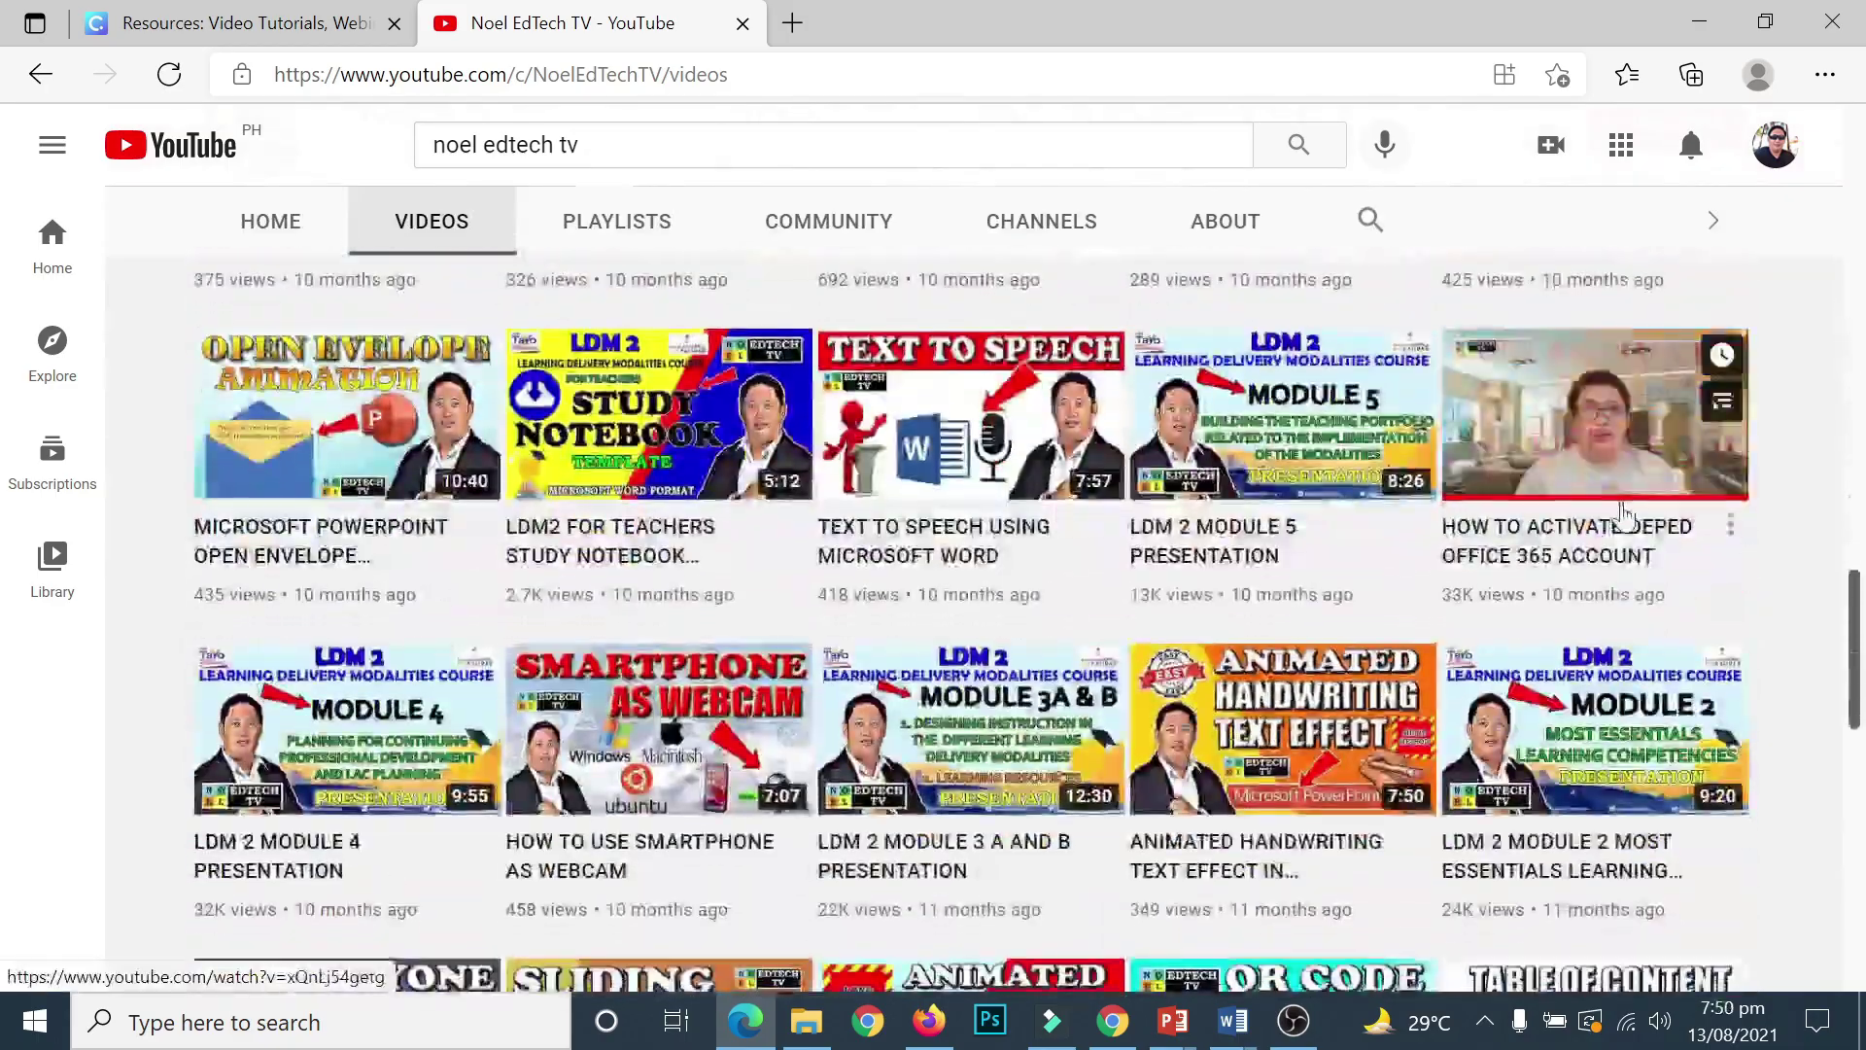
scroll(1633, 466, "down", 3)
scroll(1638, 496, "down", 3)
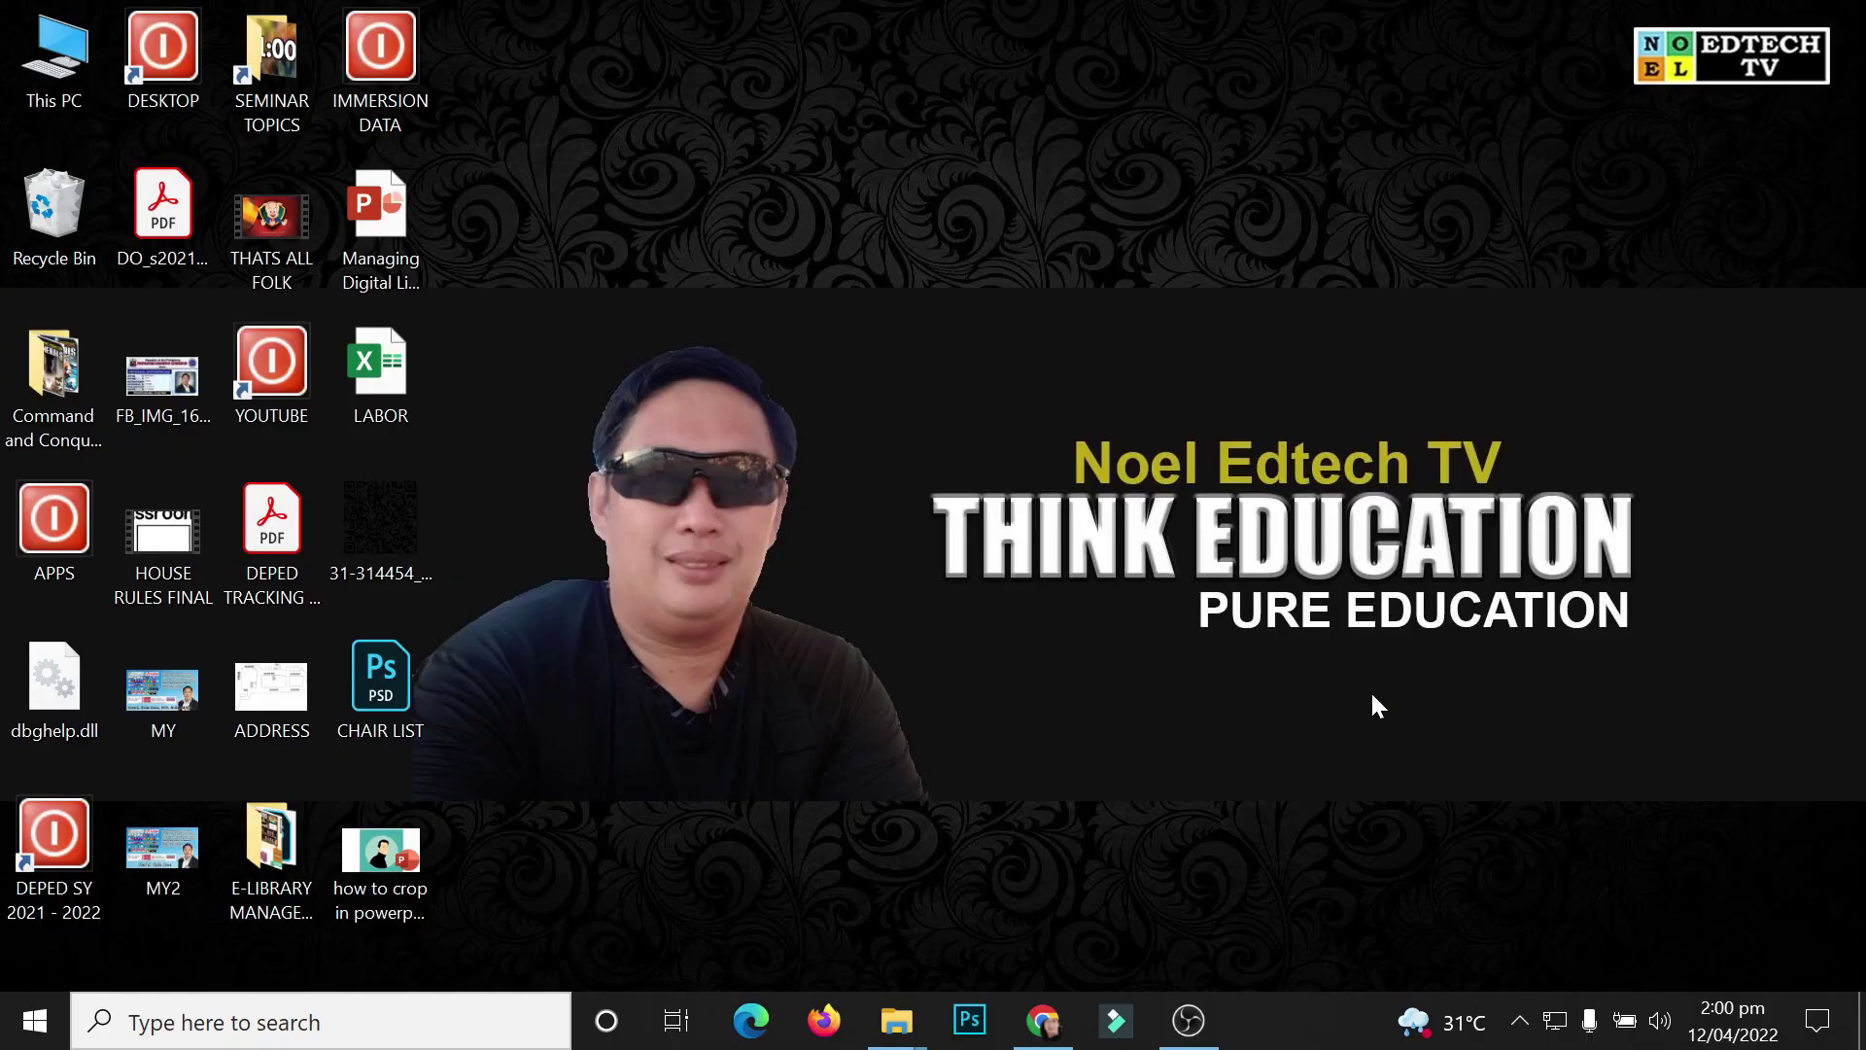
Go to sheet.new in Chrome to create a blank Google Sheets spreadsheet
left_click(1043, 1020)
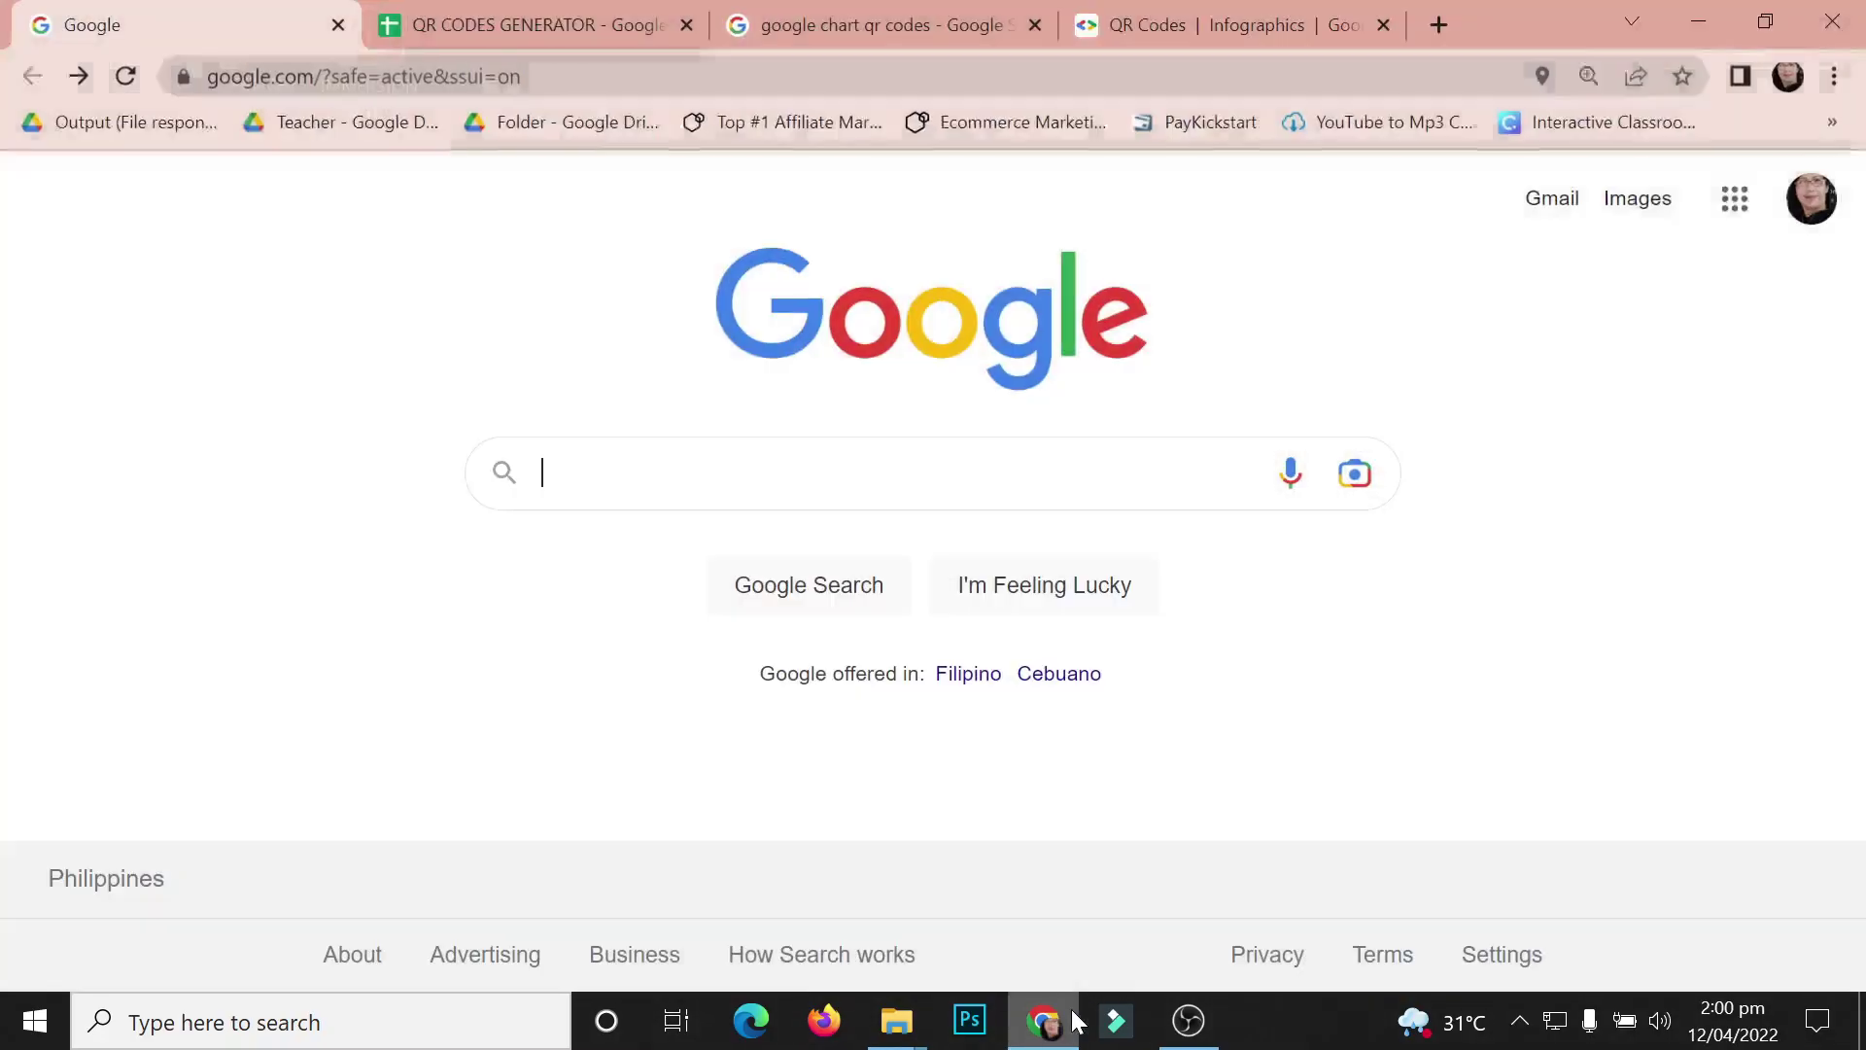
left_click(495, 75)
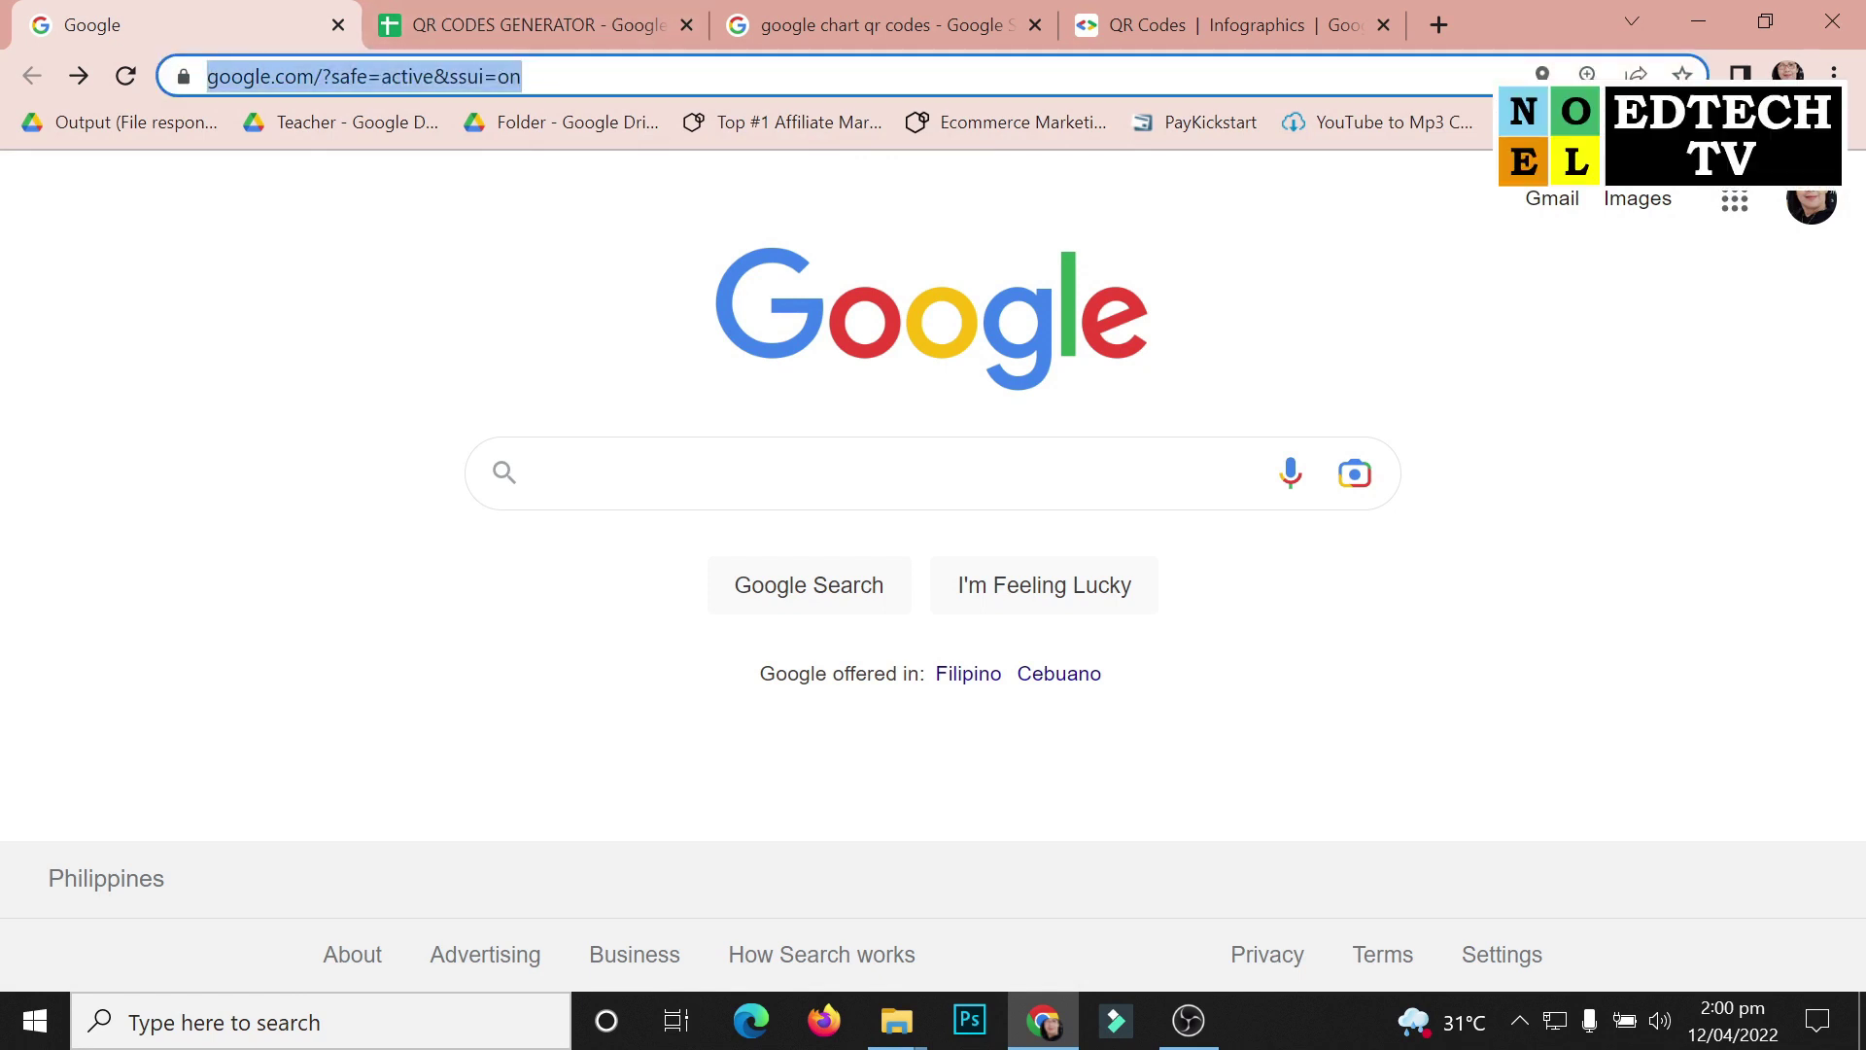
type("SHEE")
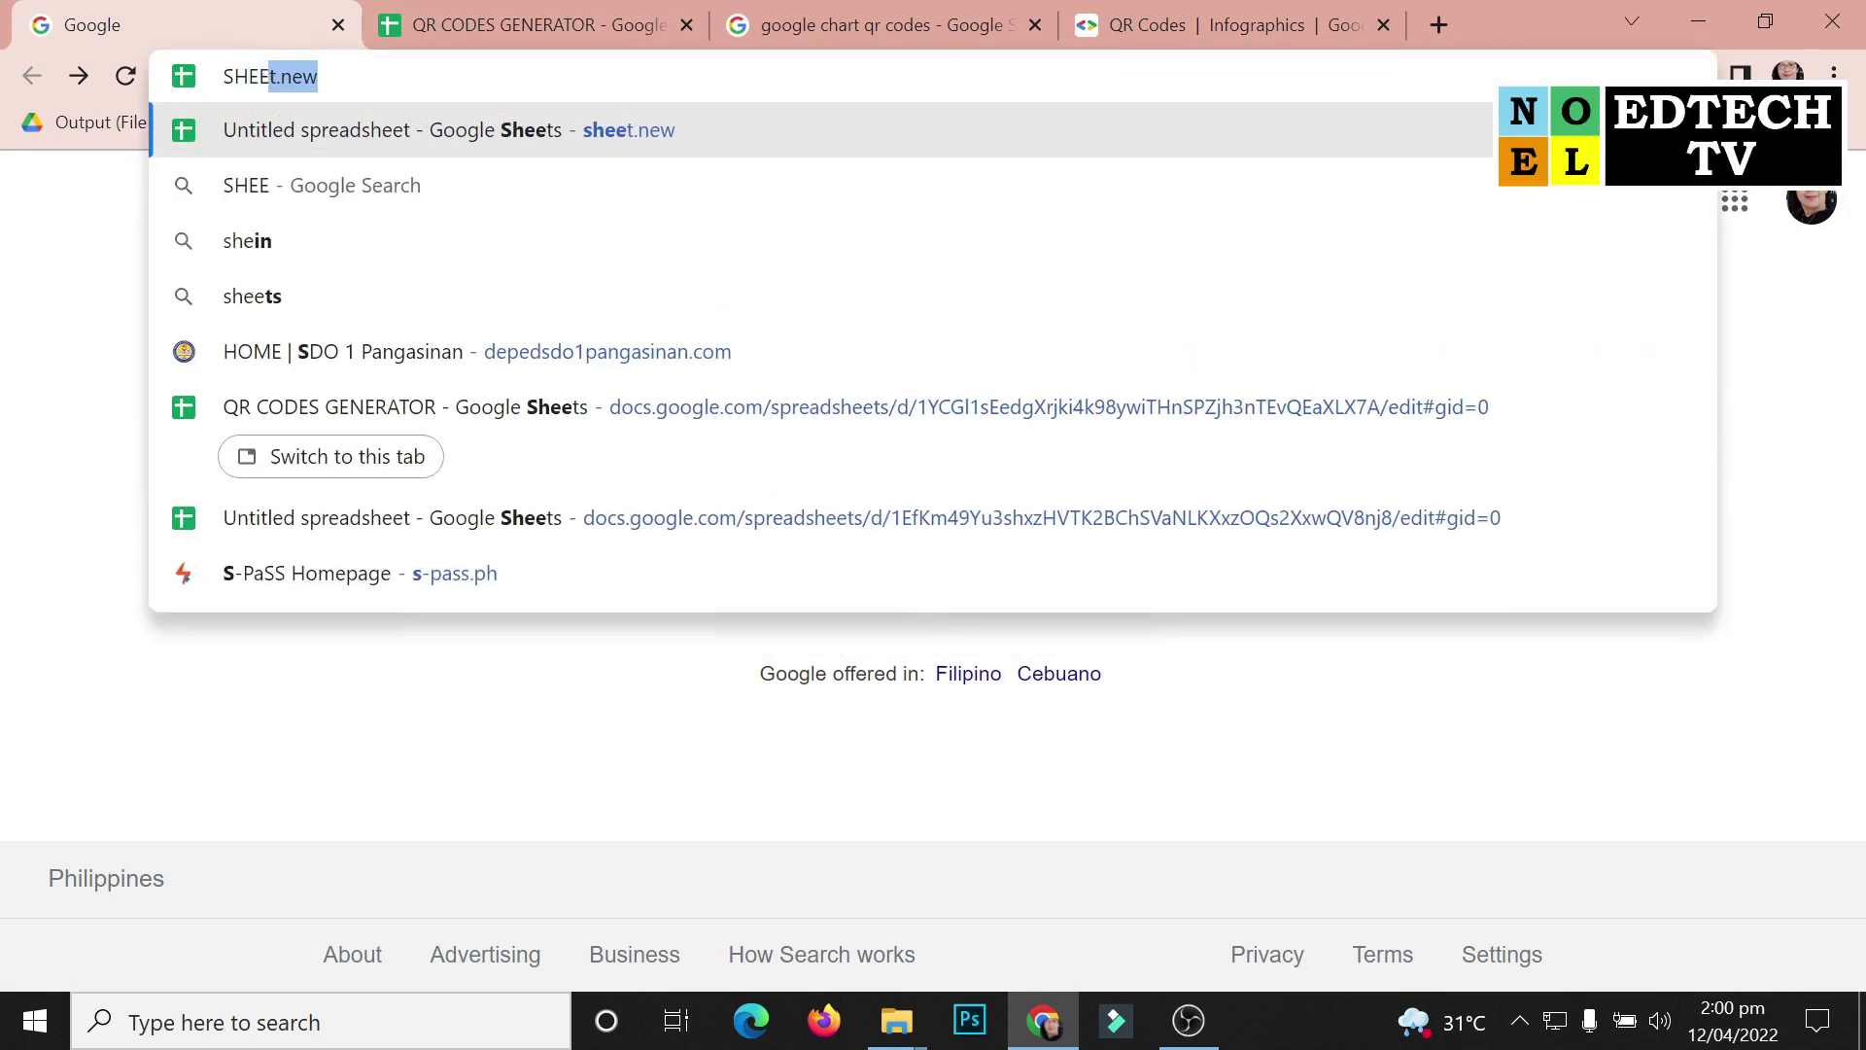
type("TS")
key("BackSpace")
type(".")
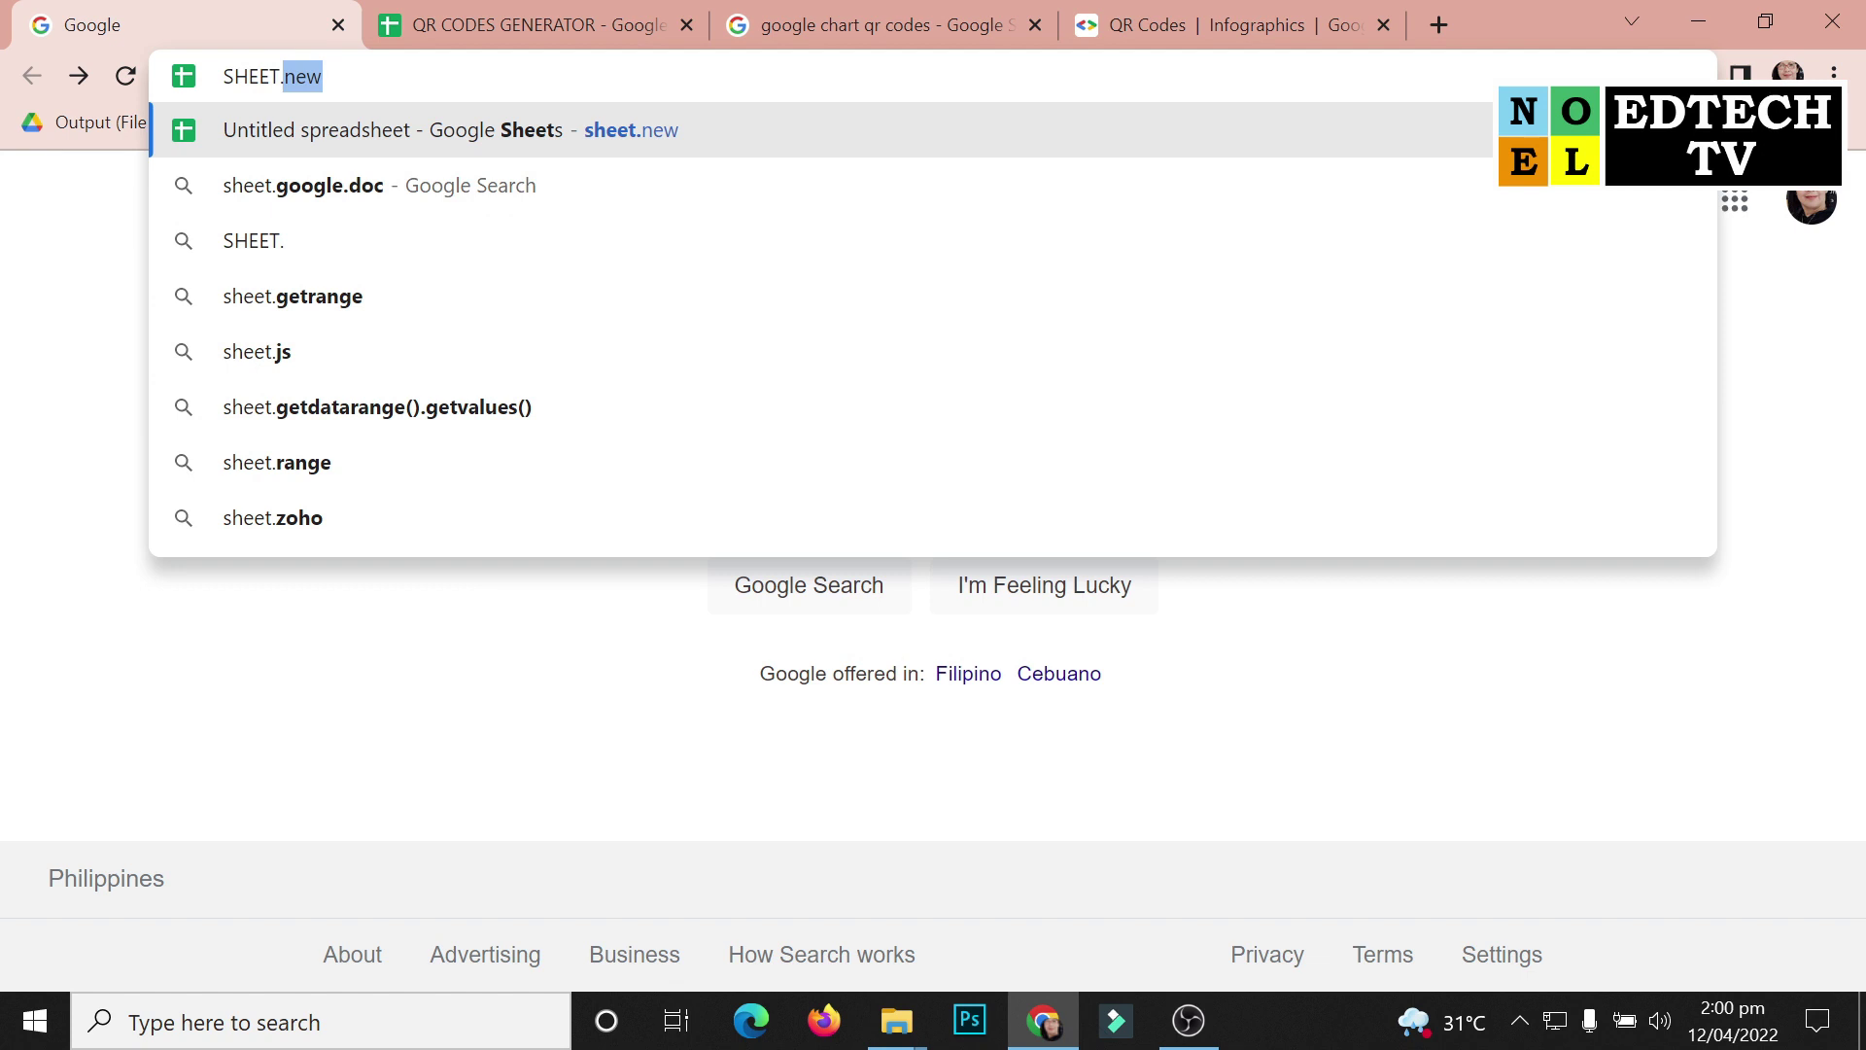
type("NEW")
key("Return")
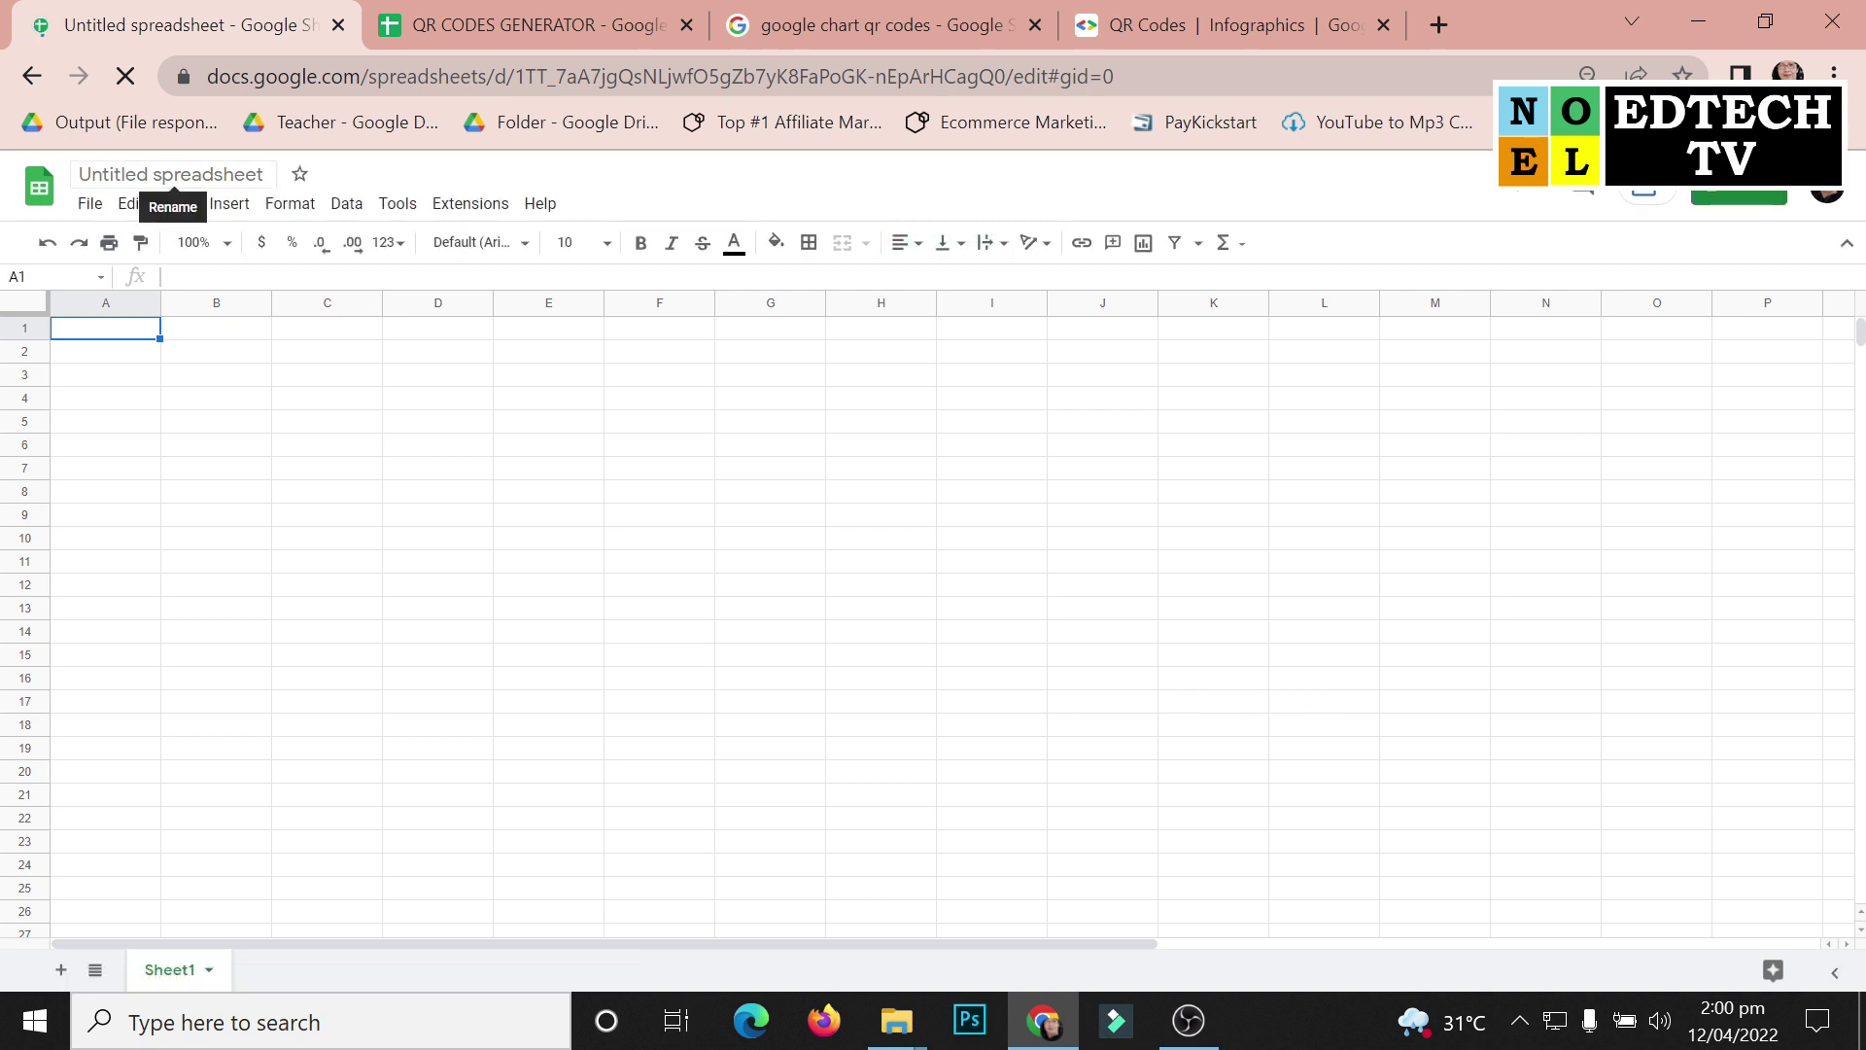
Rename the untitled spreadsheet to 'QR CODES'
left_click(172, 174)
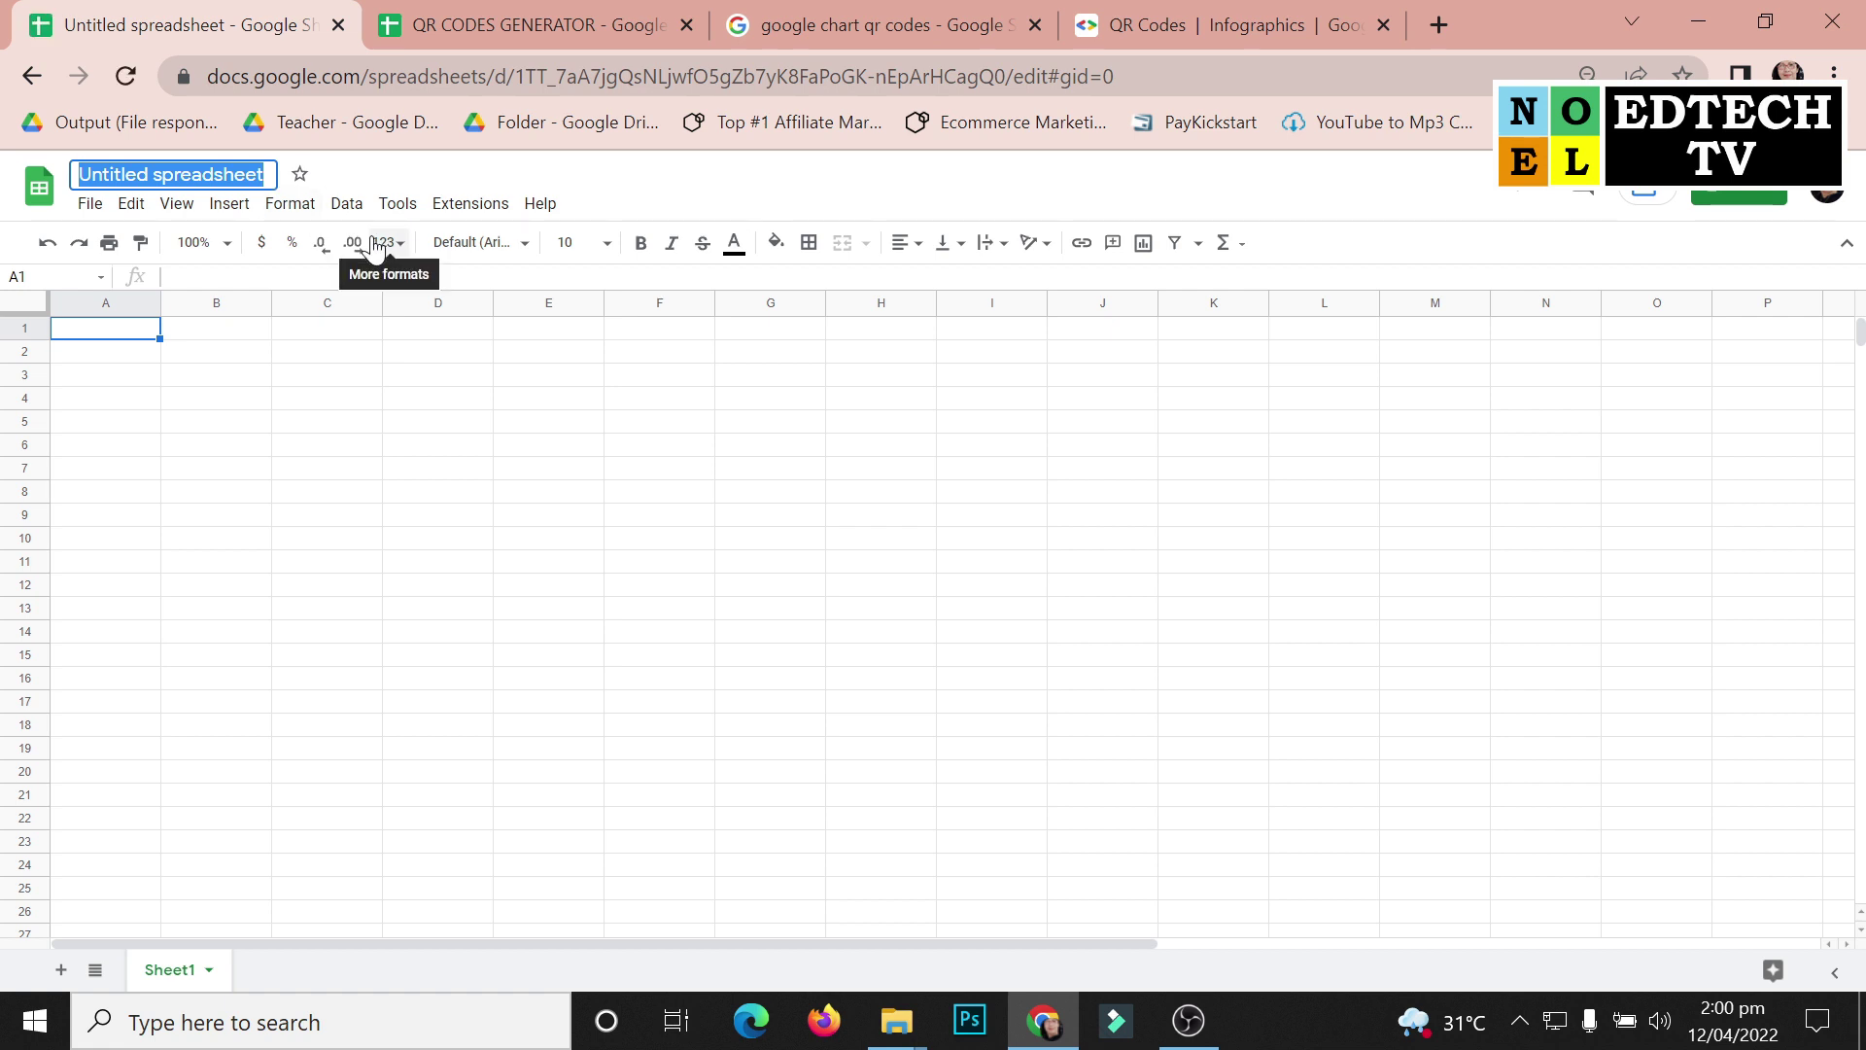
type("QR CODES")
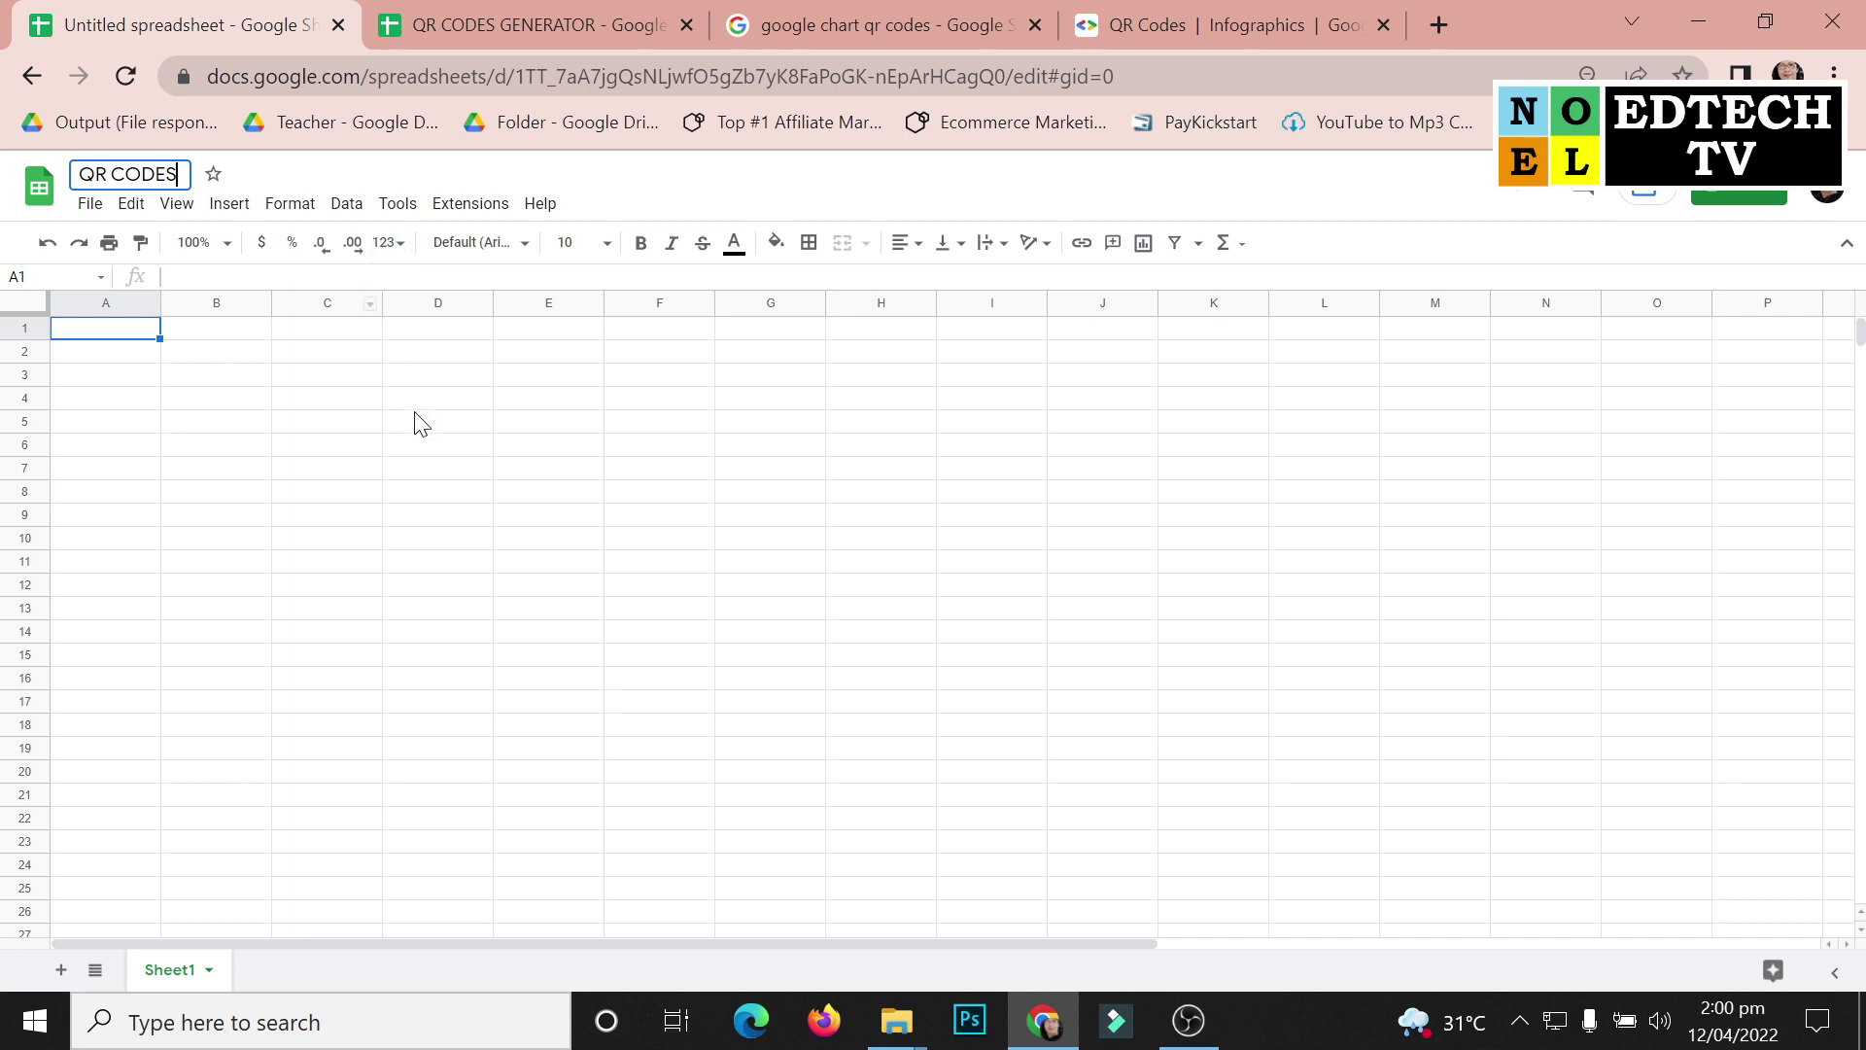
left_click(416, 407)
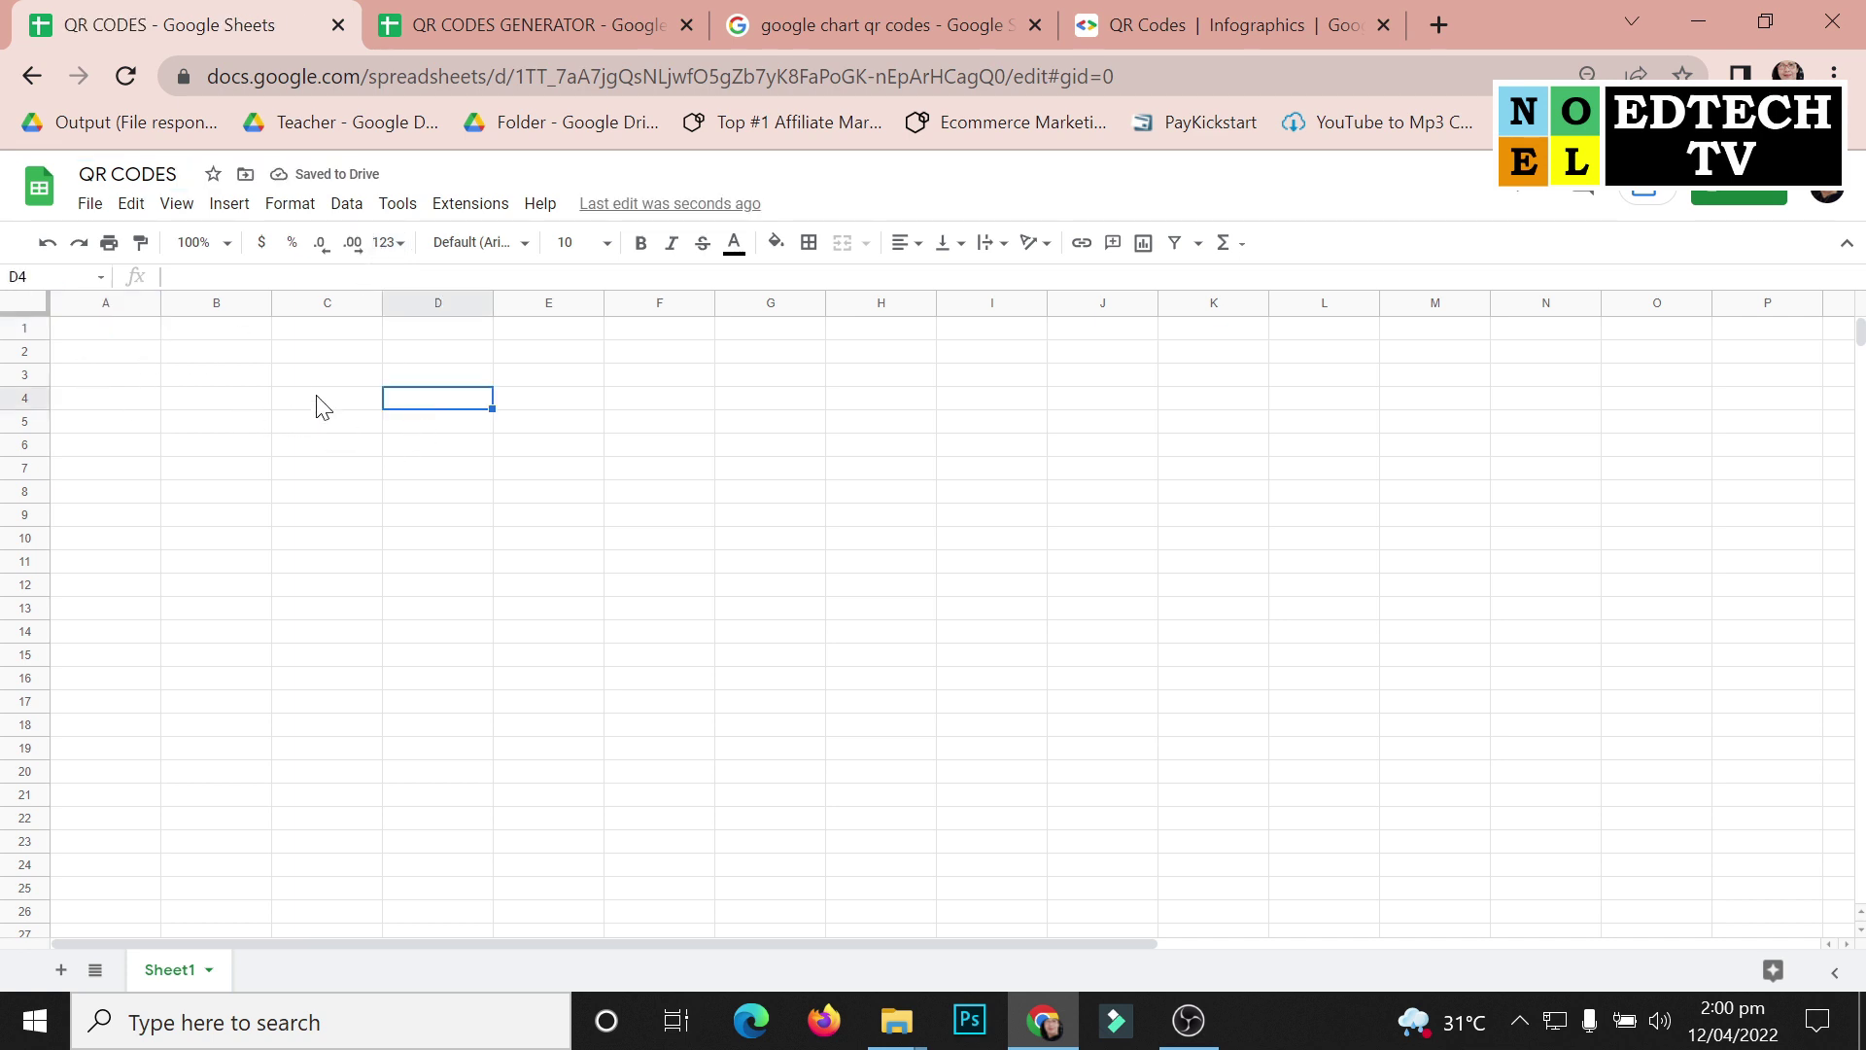
Widen column B to make room for QR code images
left_click(218, 377)
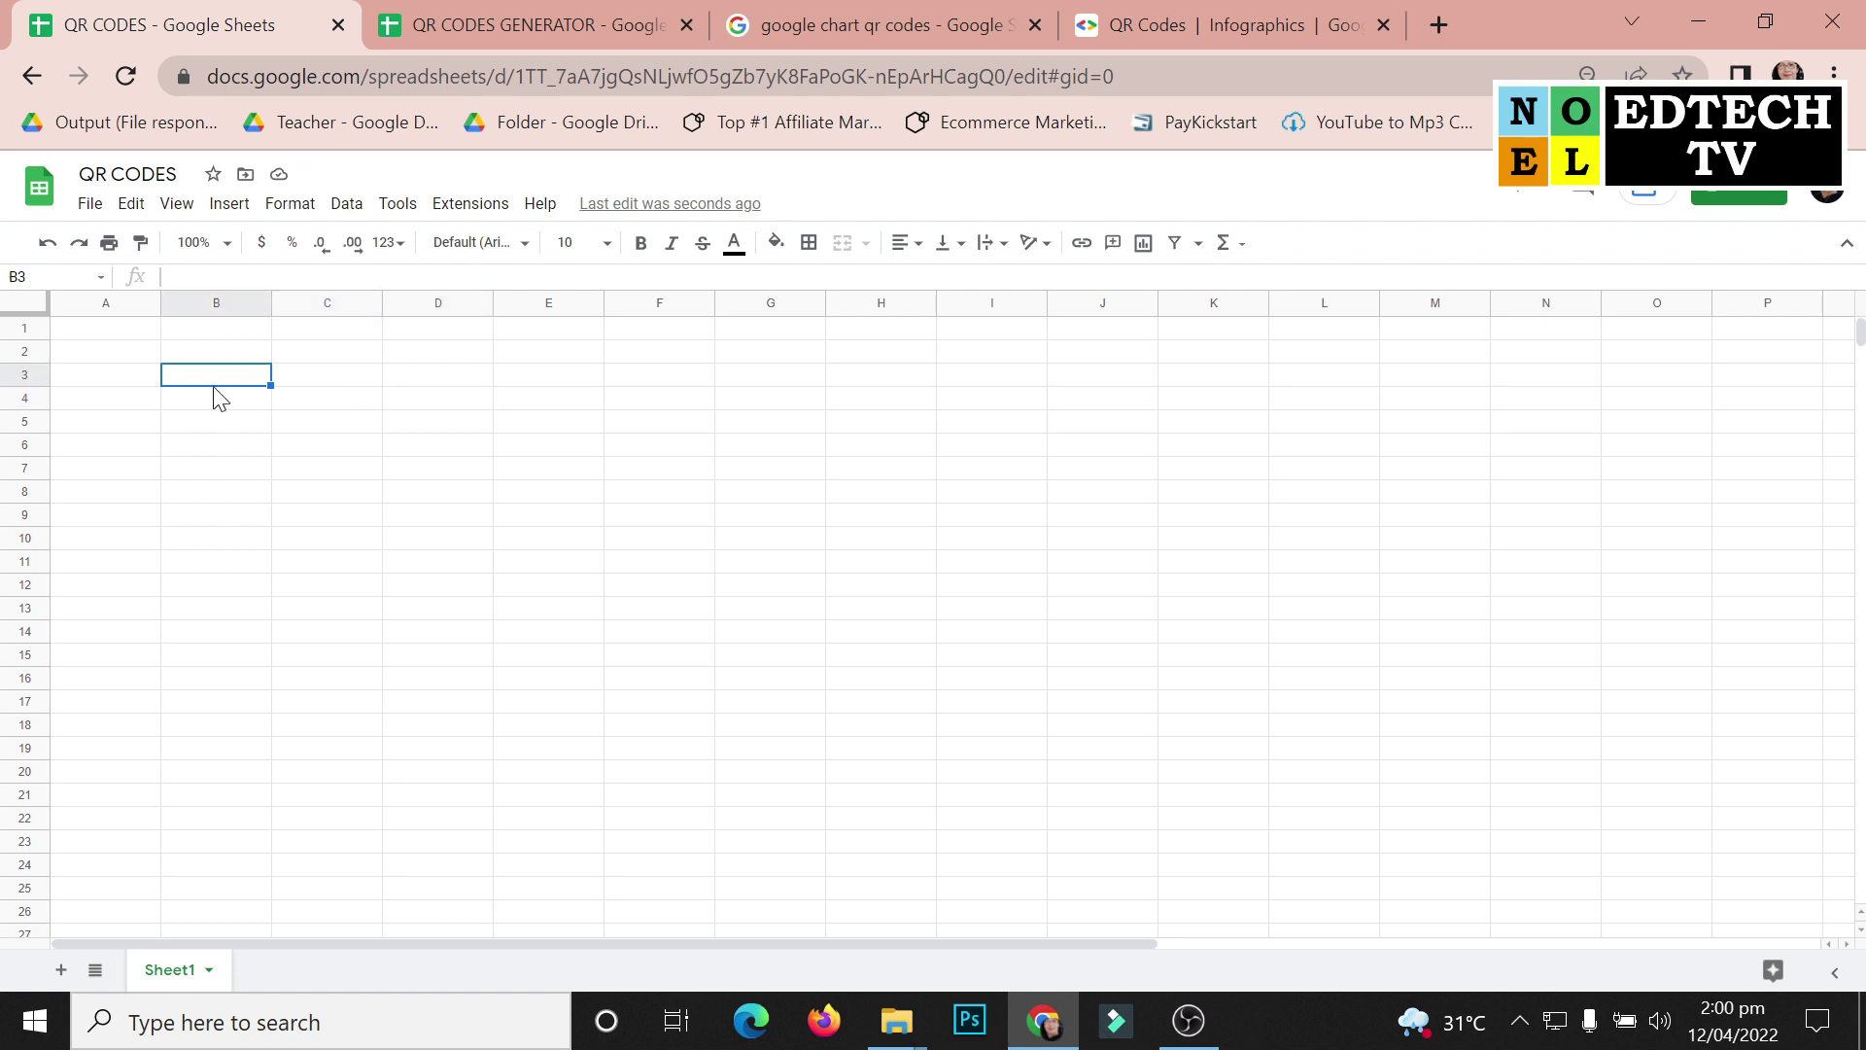
left_click(335, 378)
mouse_move(270, 297)
left_mouse_down()
mouse_move(366, 297)
mouse_move(376, 350)
left_mouse_up()
left_click(304, 385)
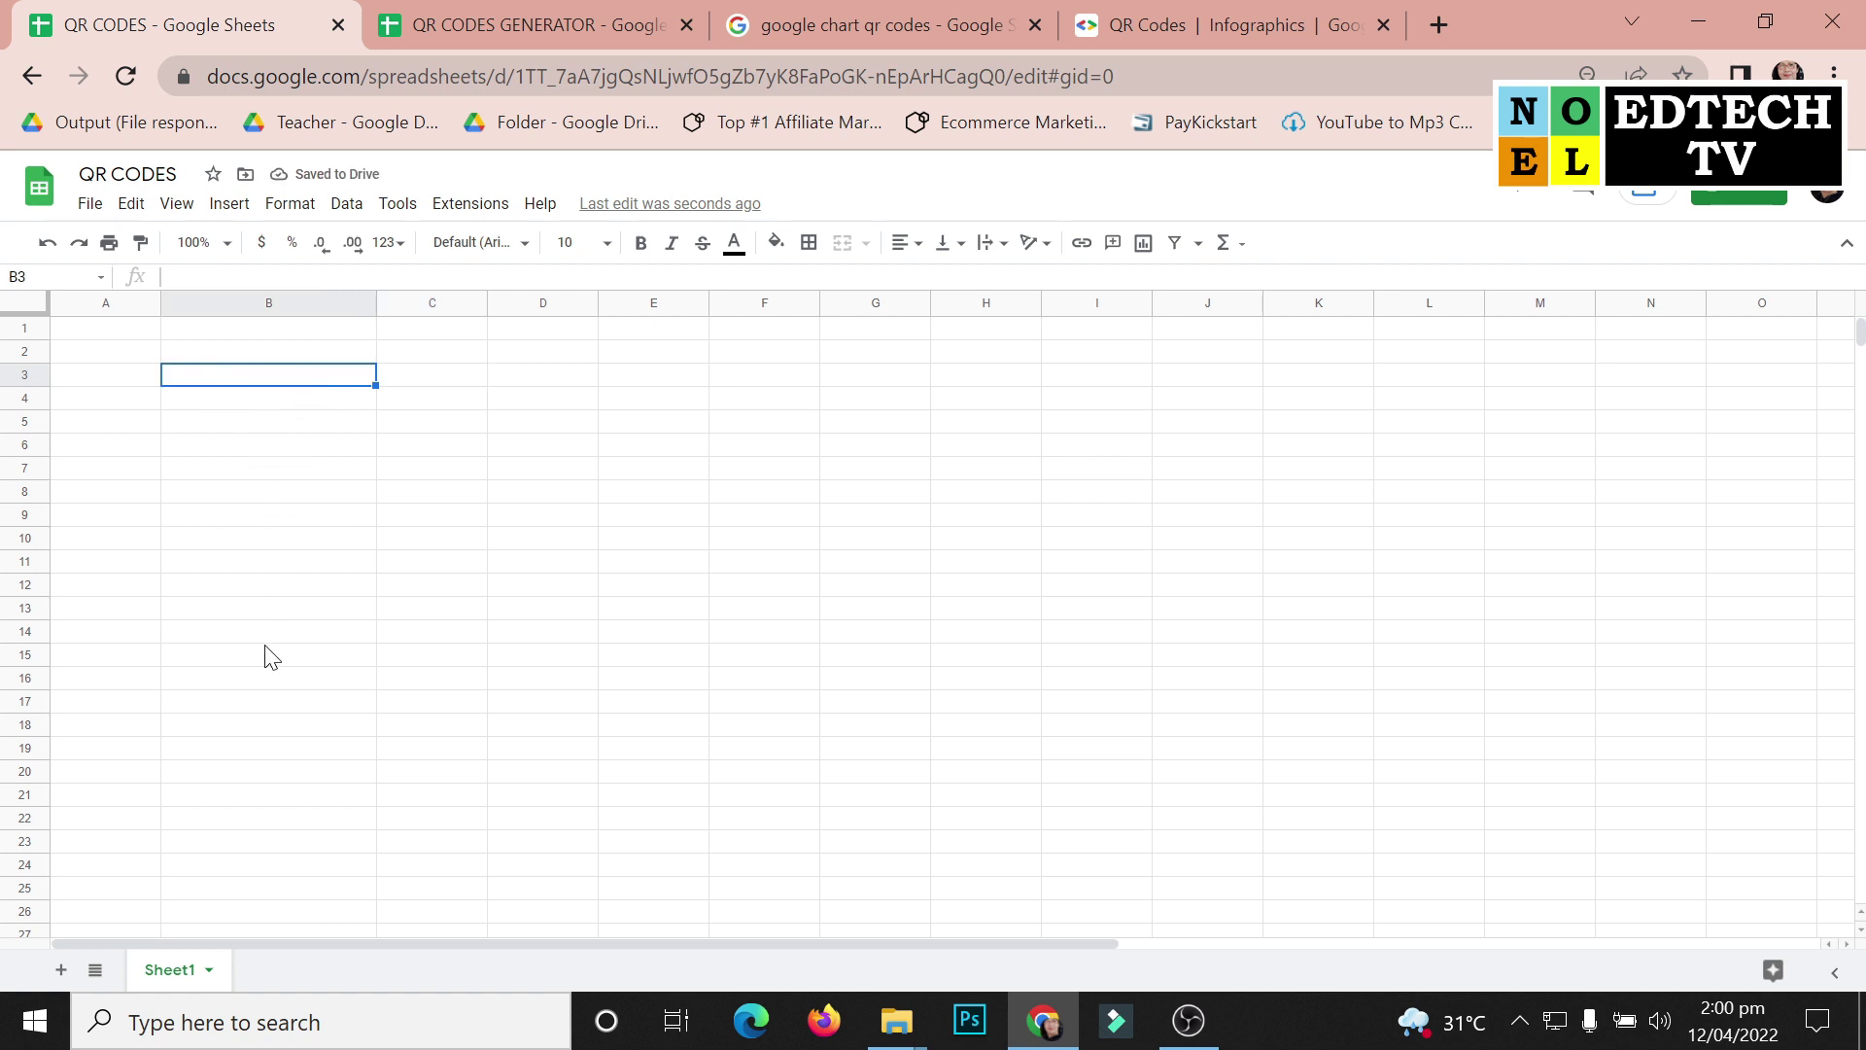
Copy the four URLs from C2:C5 of the QR CODES GENERATOR sheet into C5:C8
left_click(33, 376)
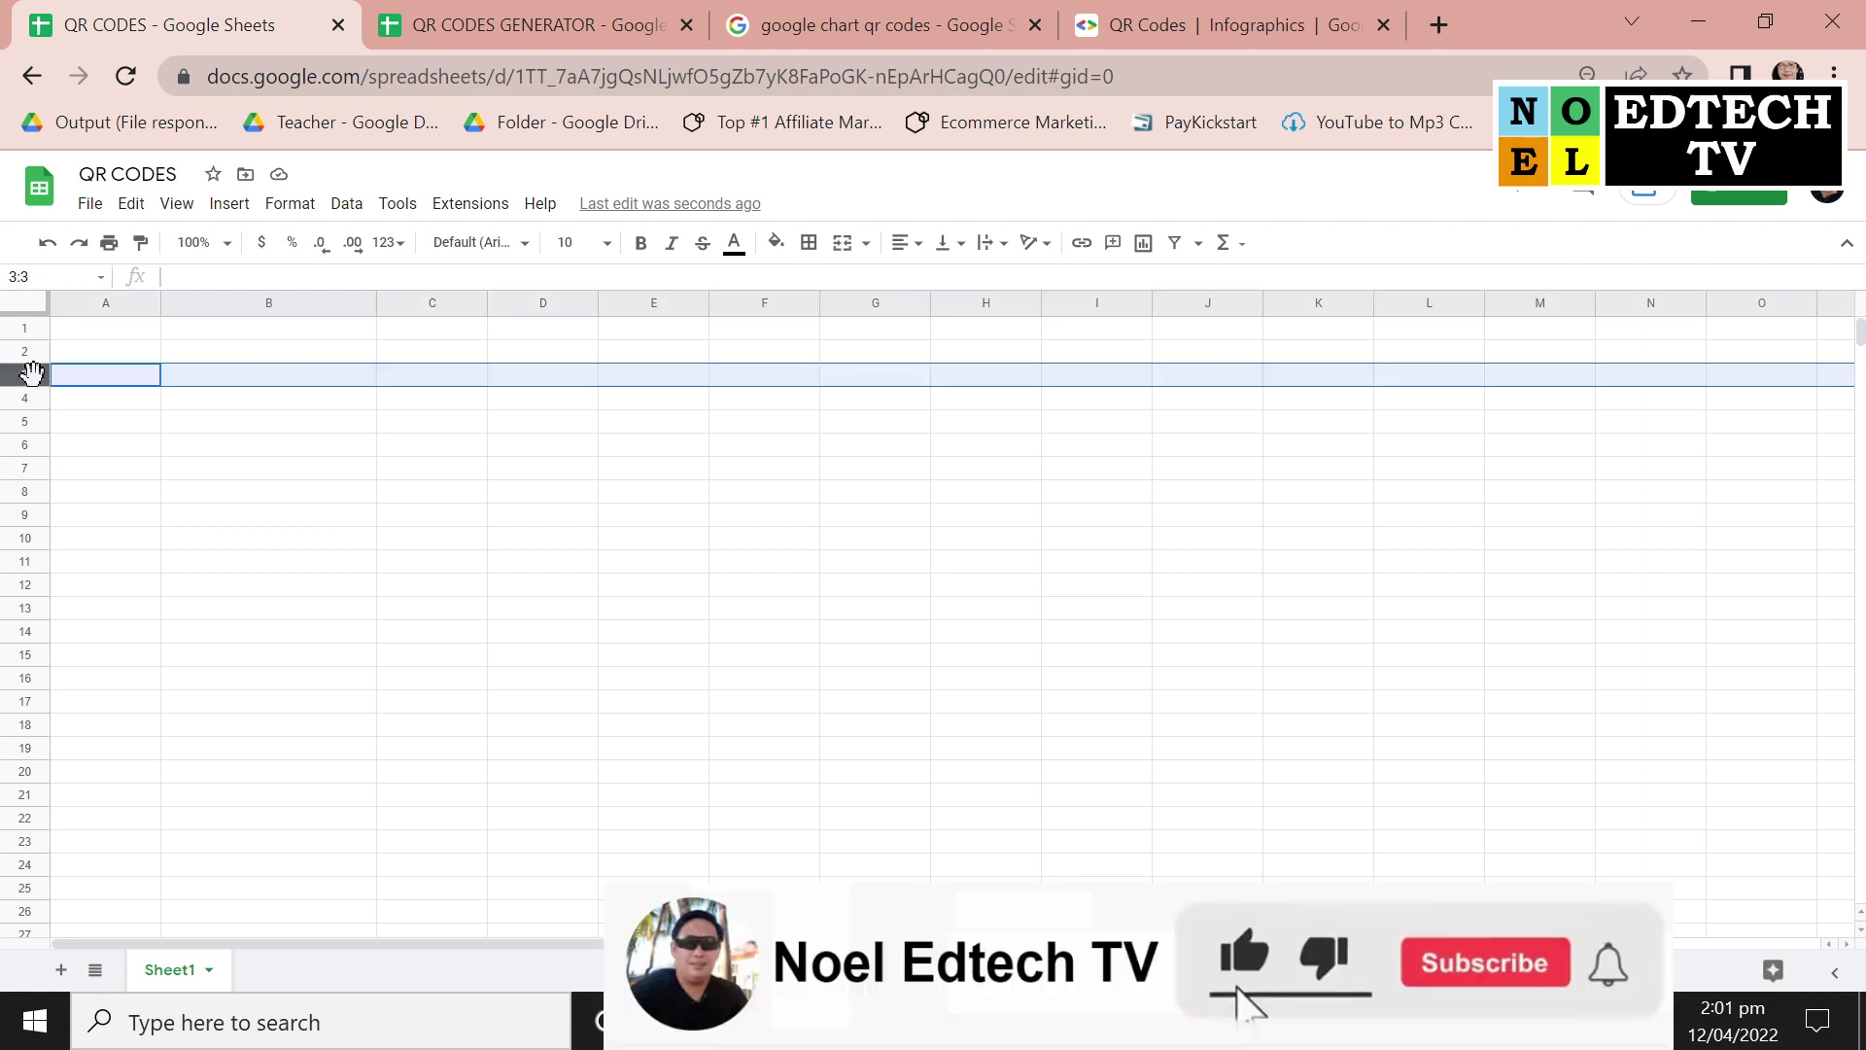
left_click(535, 24)
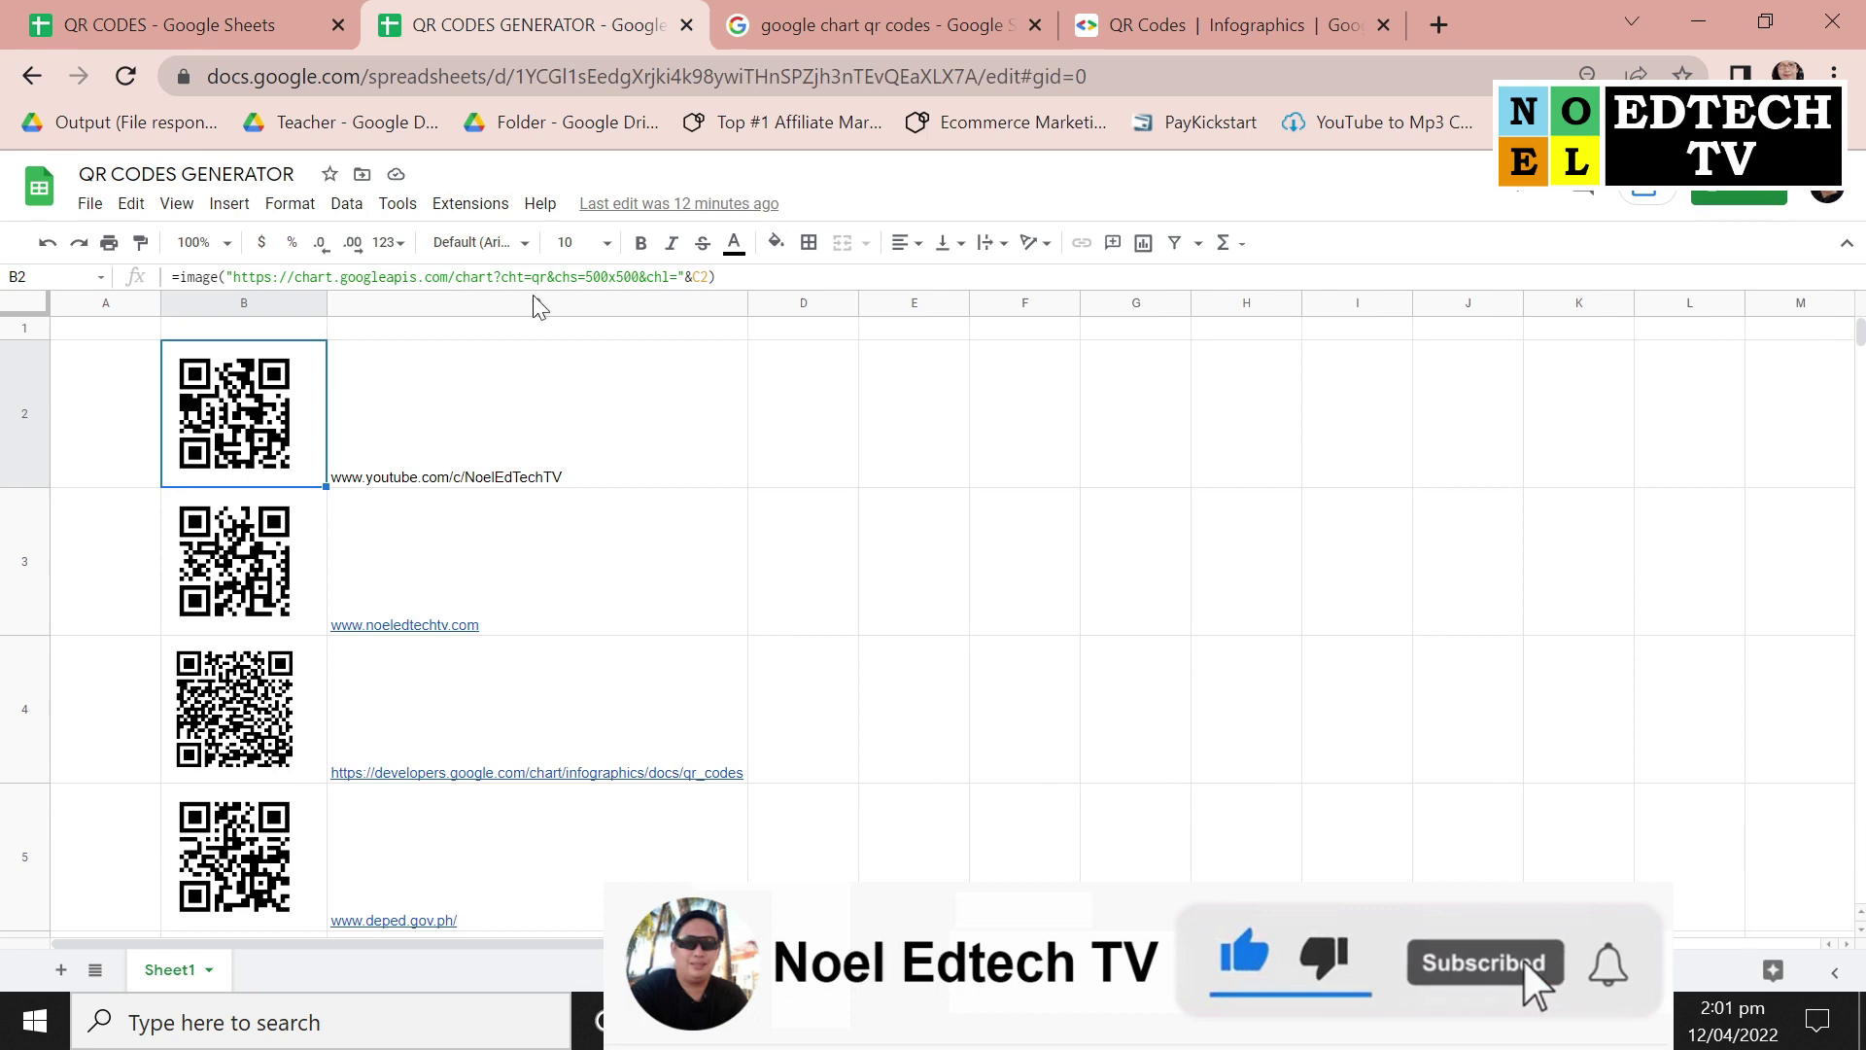
left_click(513, 434)
left_click(507, 872, "shift")
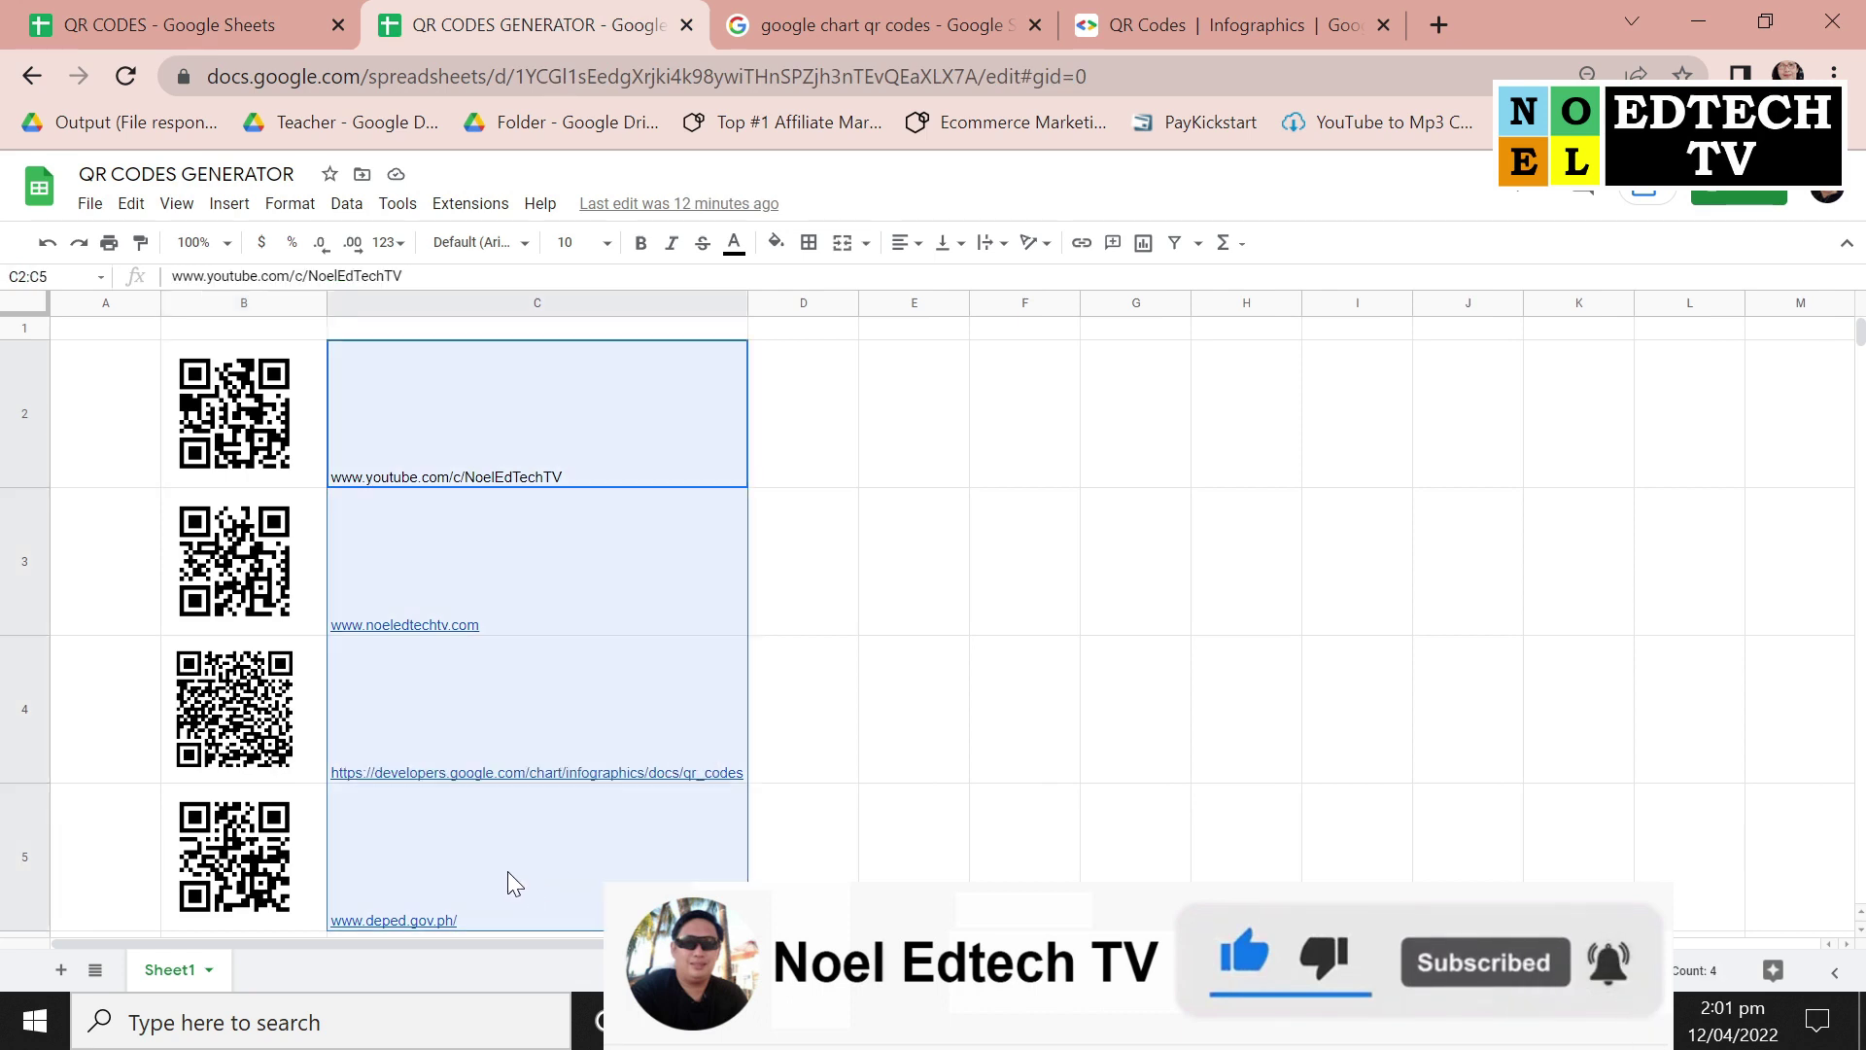
left_click(216, 25)
left_click(480, 420)
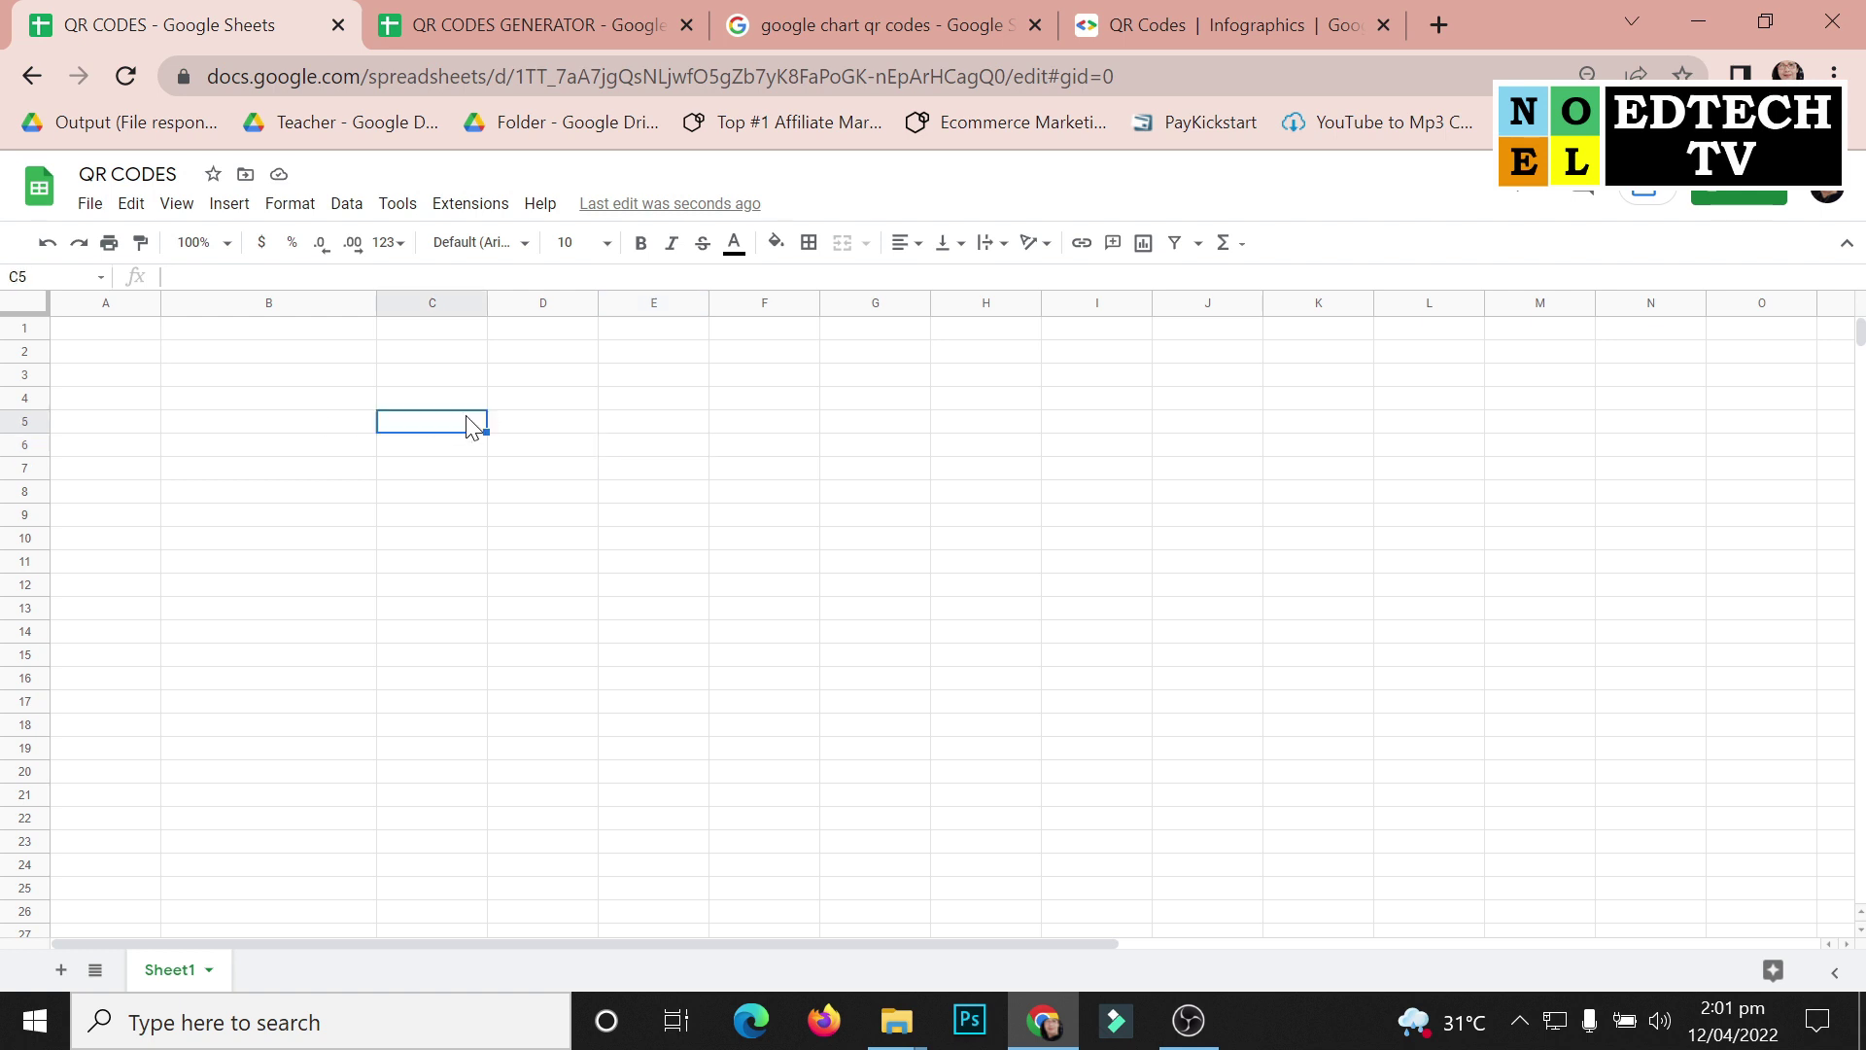
type("www.youtube.com/c/NoelEdTechTV www.noeledtechtv.com https://developers.google.com/chart/infographics/docs/qr_codes www.deped.gov.ph/")
Widen column C to fit the URLs and select rows 5 through 8
left_click(856, 635)
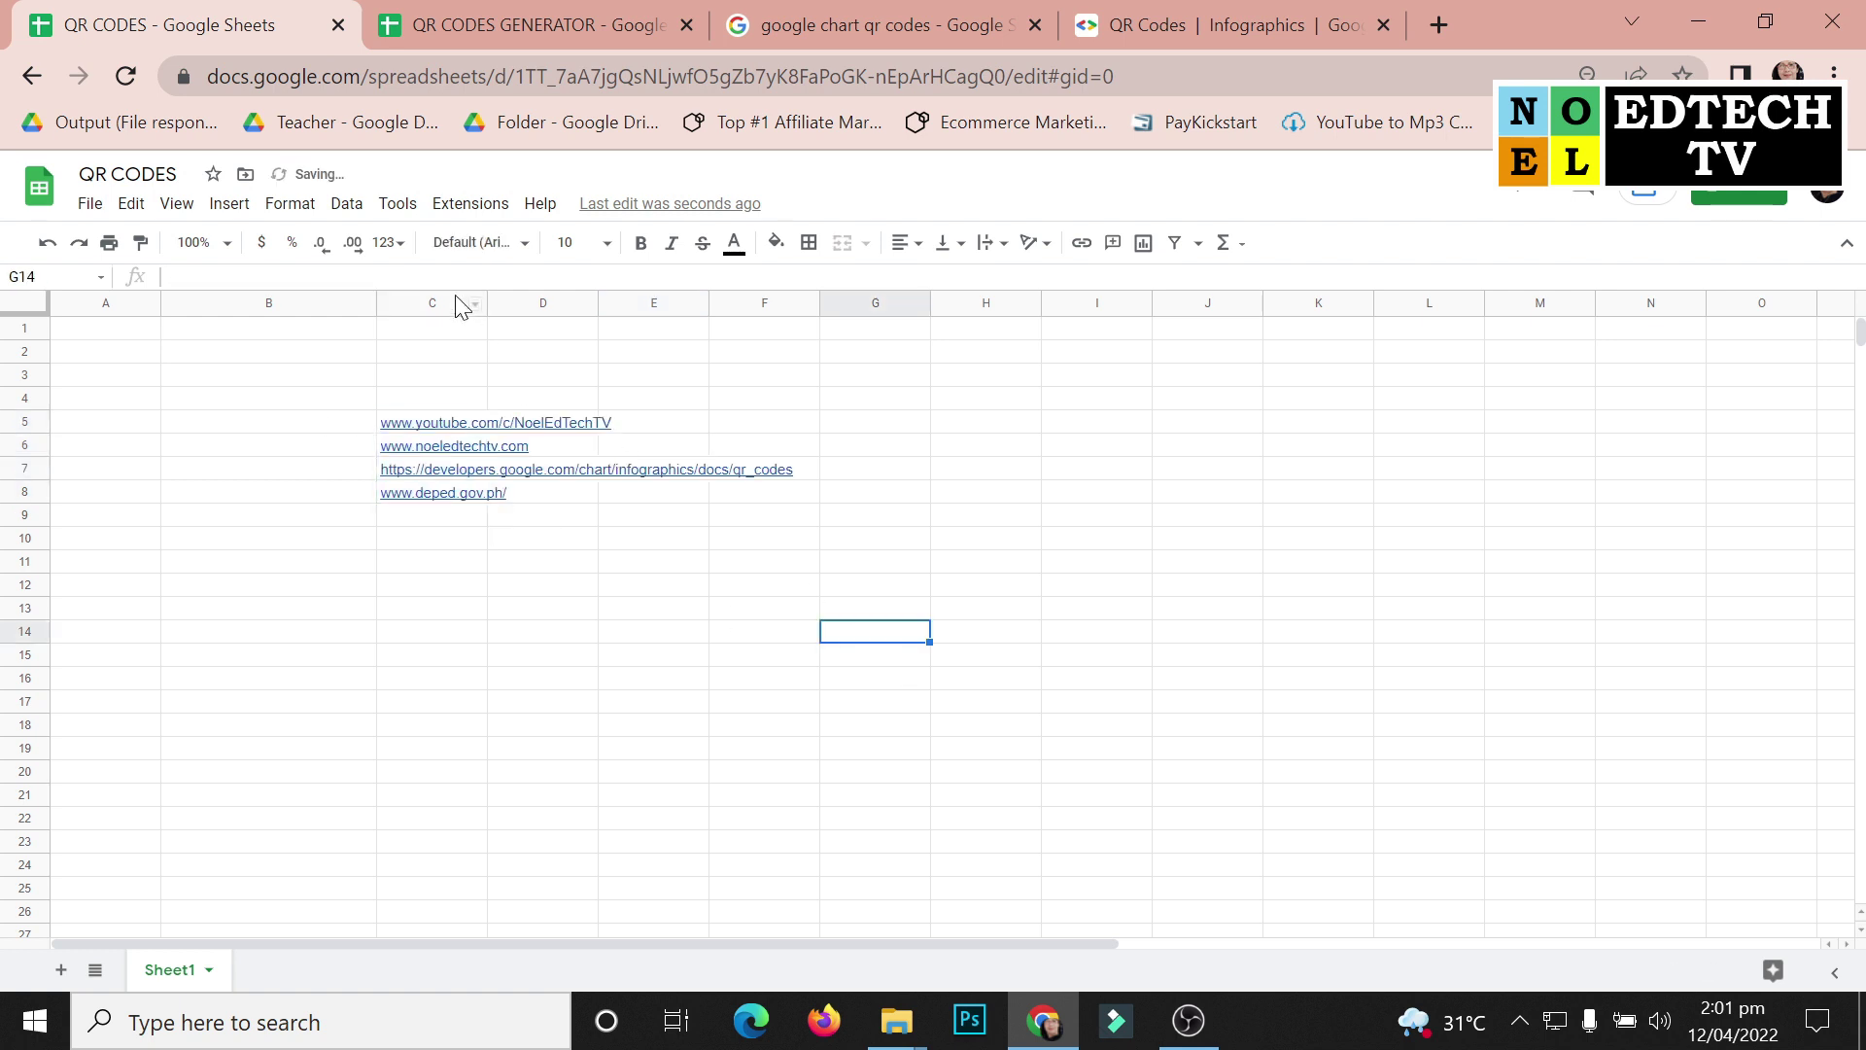
left_click_drag(819, 303, 815, 338)
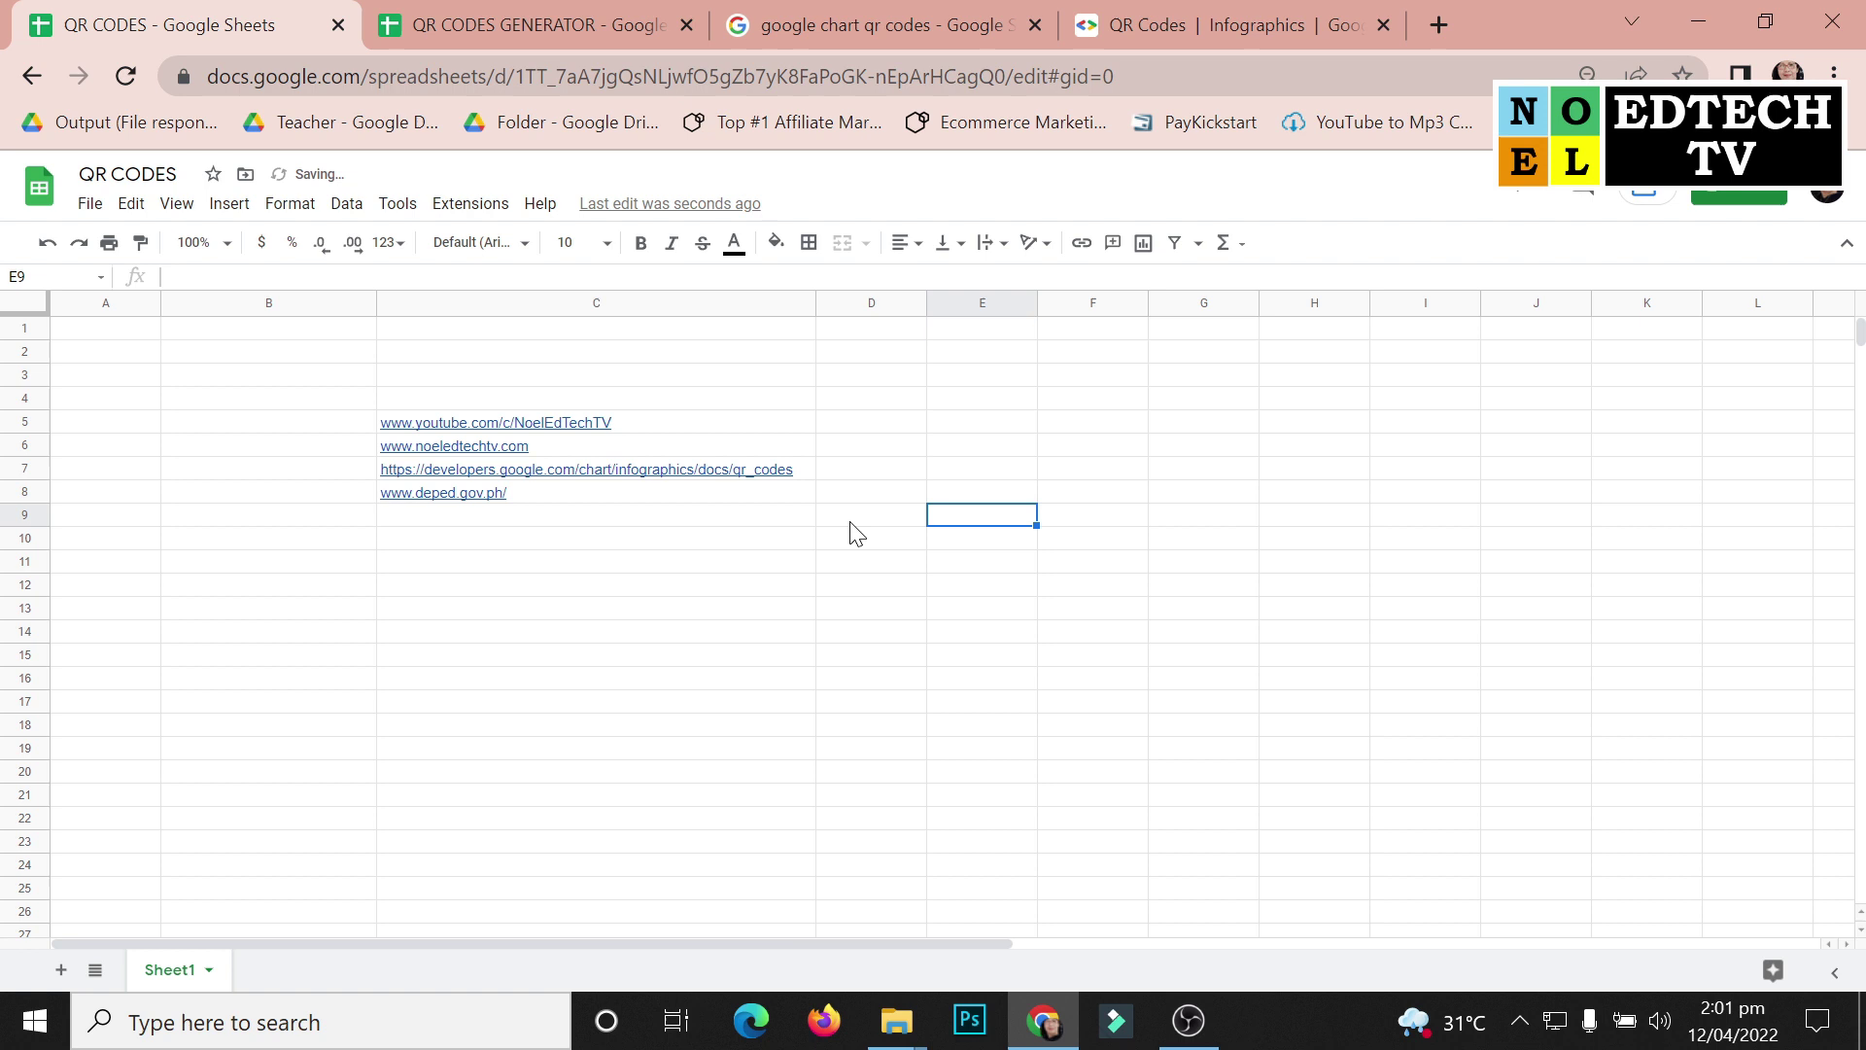
left_click(238, 425)
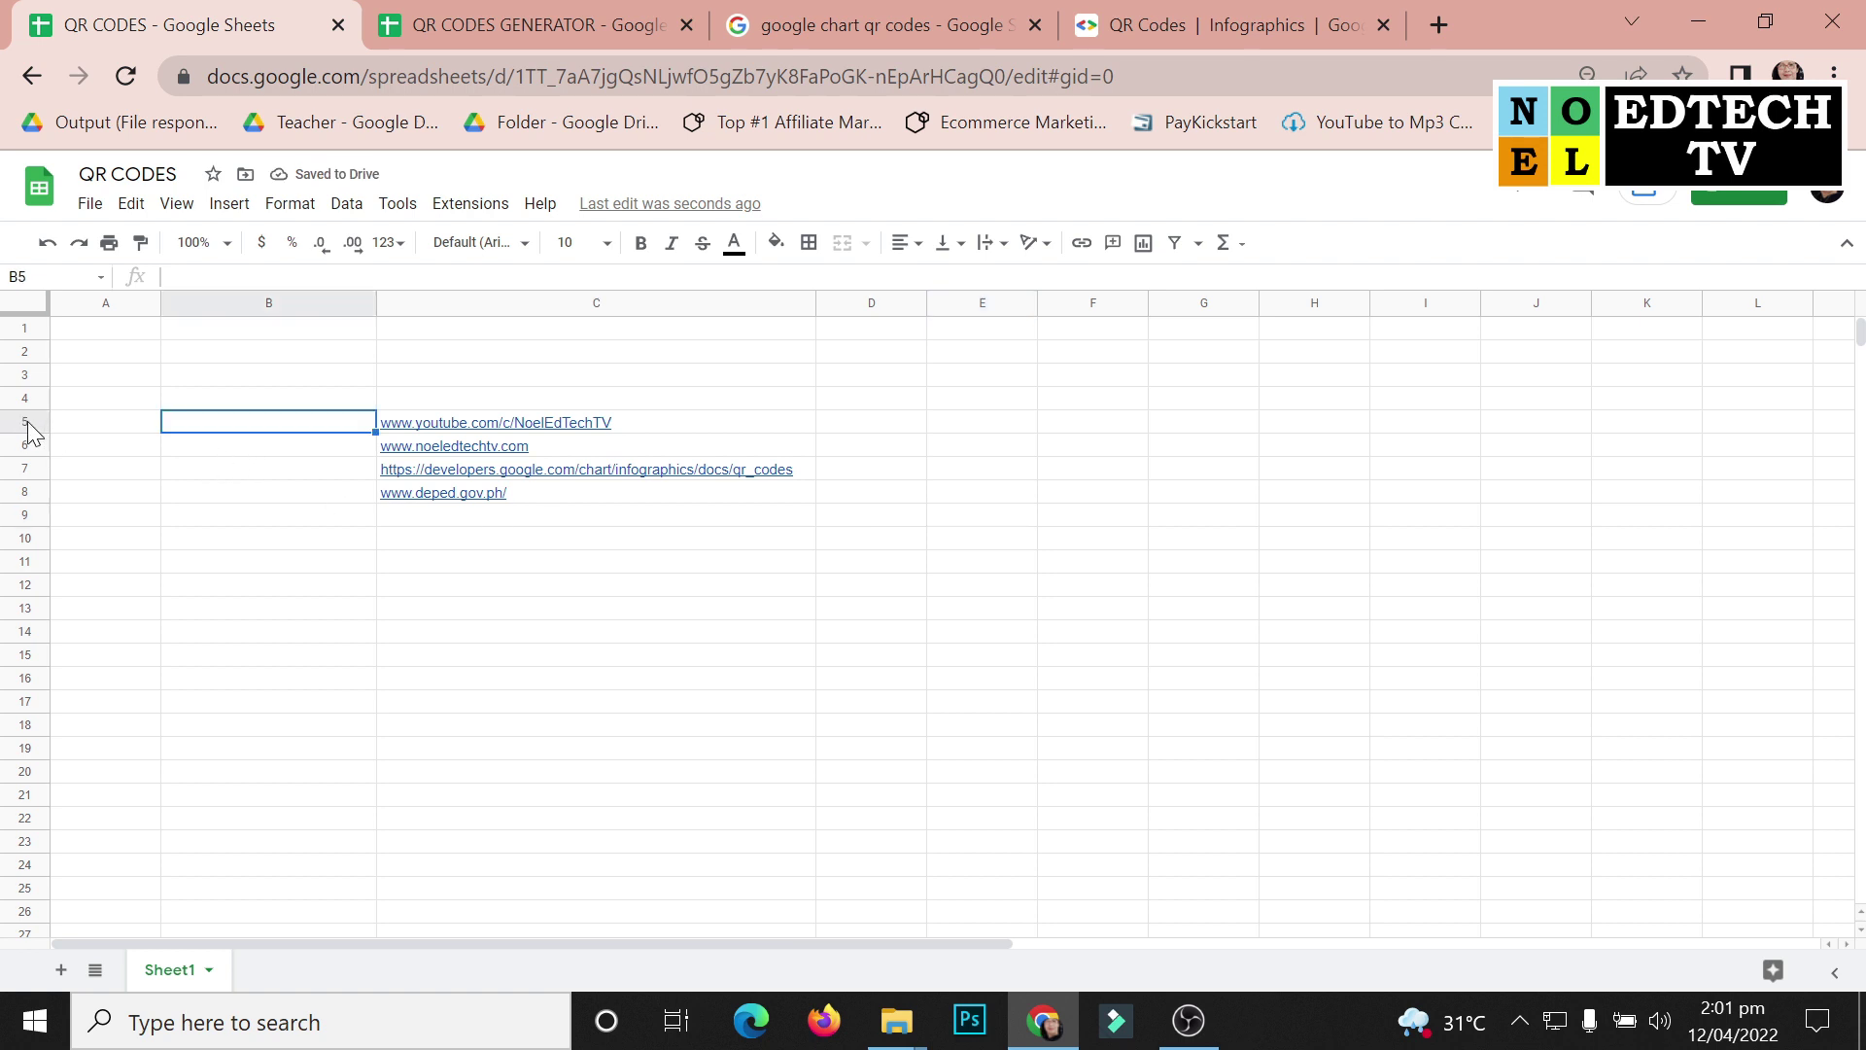
left_click_drag(25, 423, 20, 489)
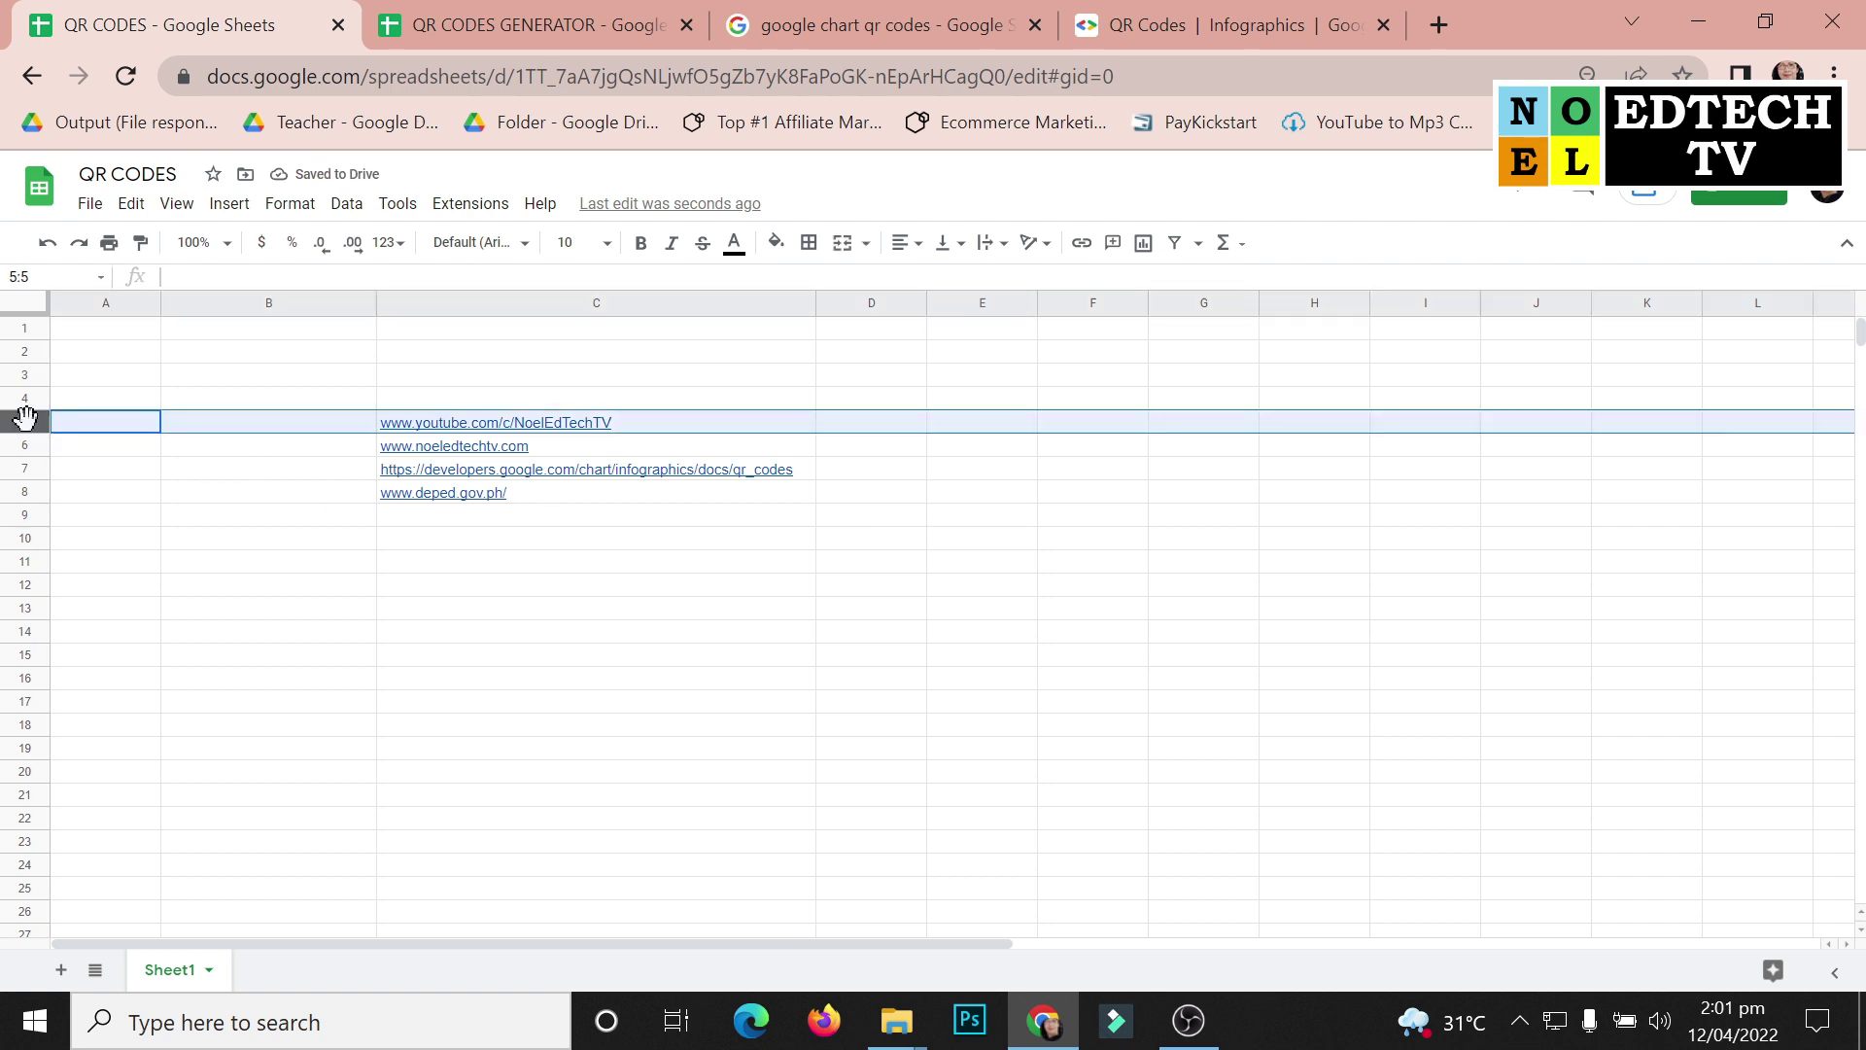
Resize rows 5–8 to a specified height of 130 pixels
right_click(20, 489)
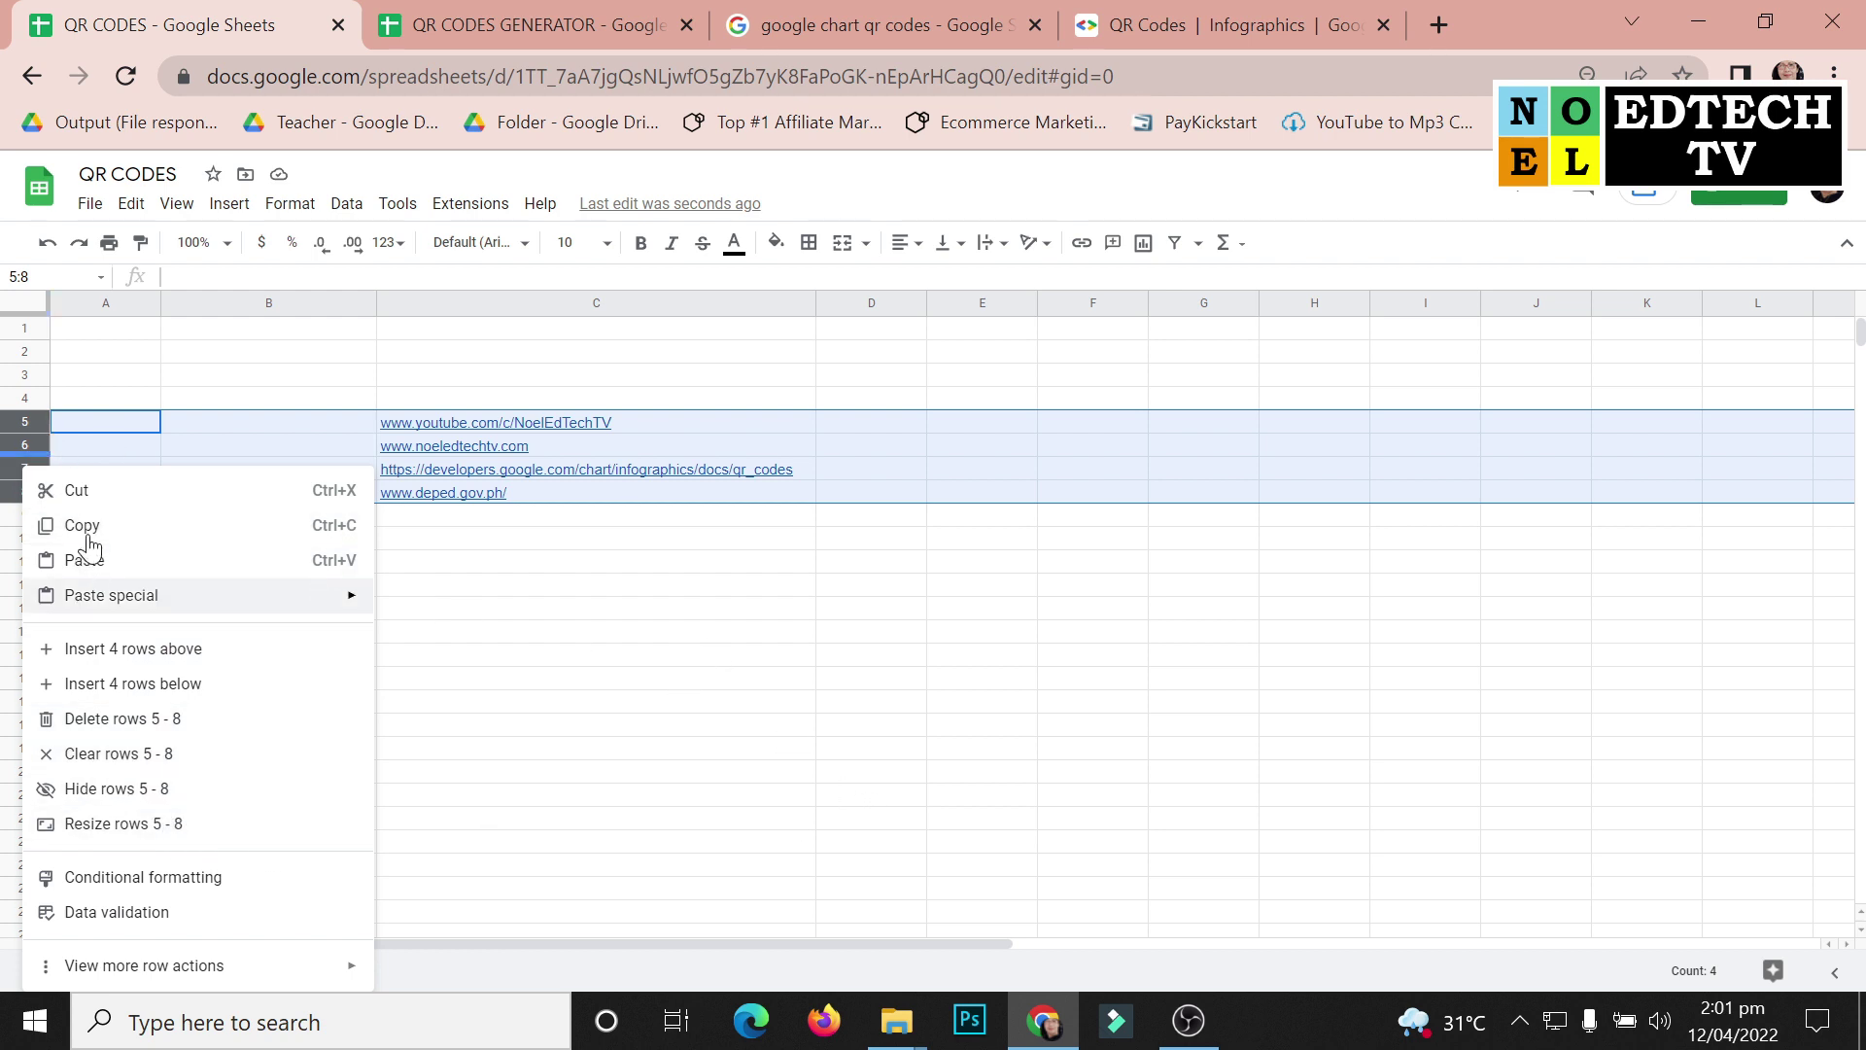
left_click(135, 826)
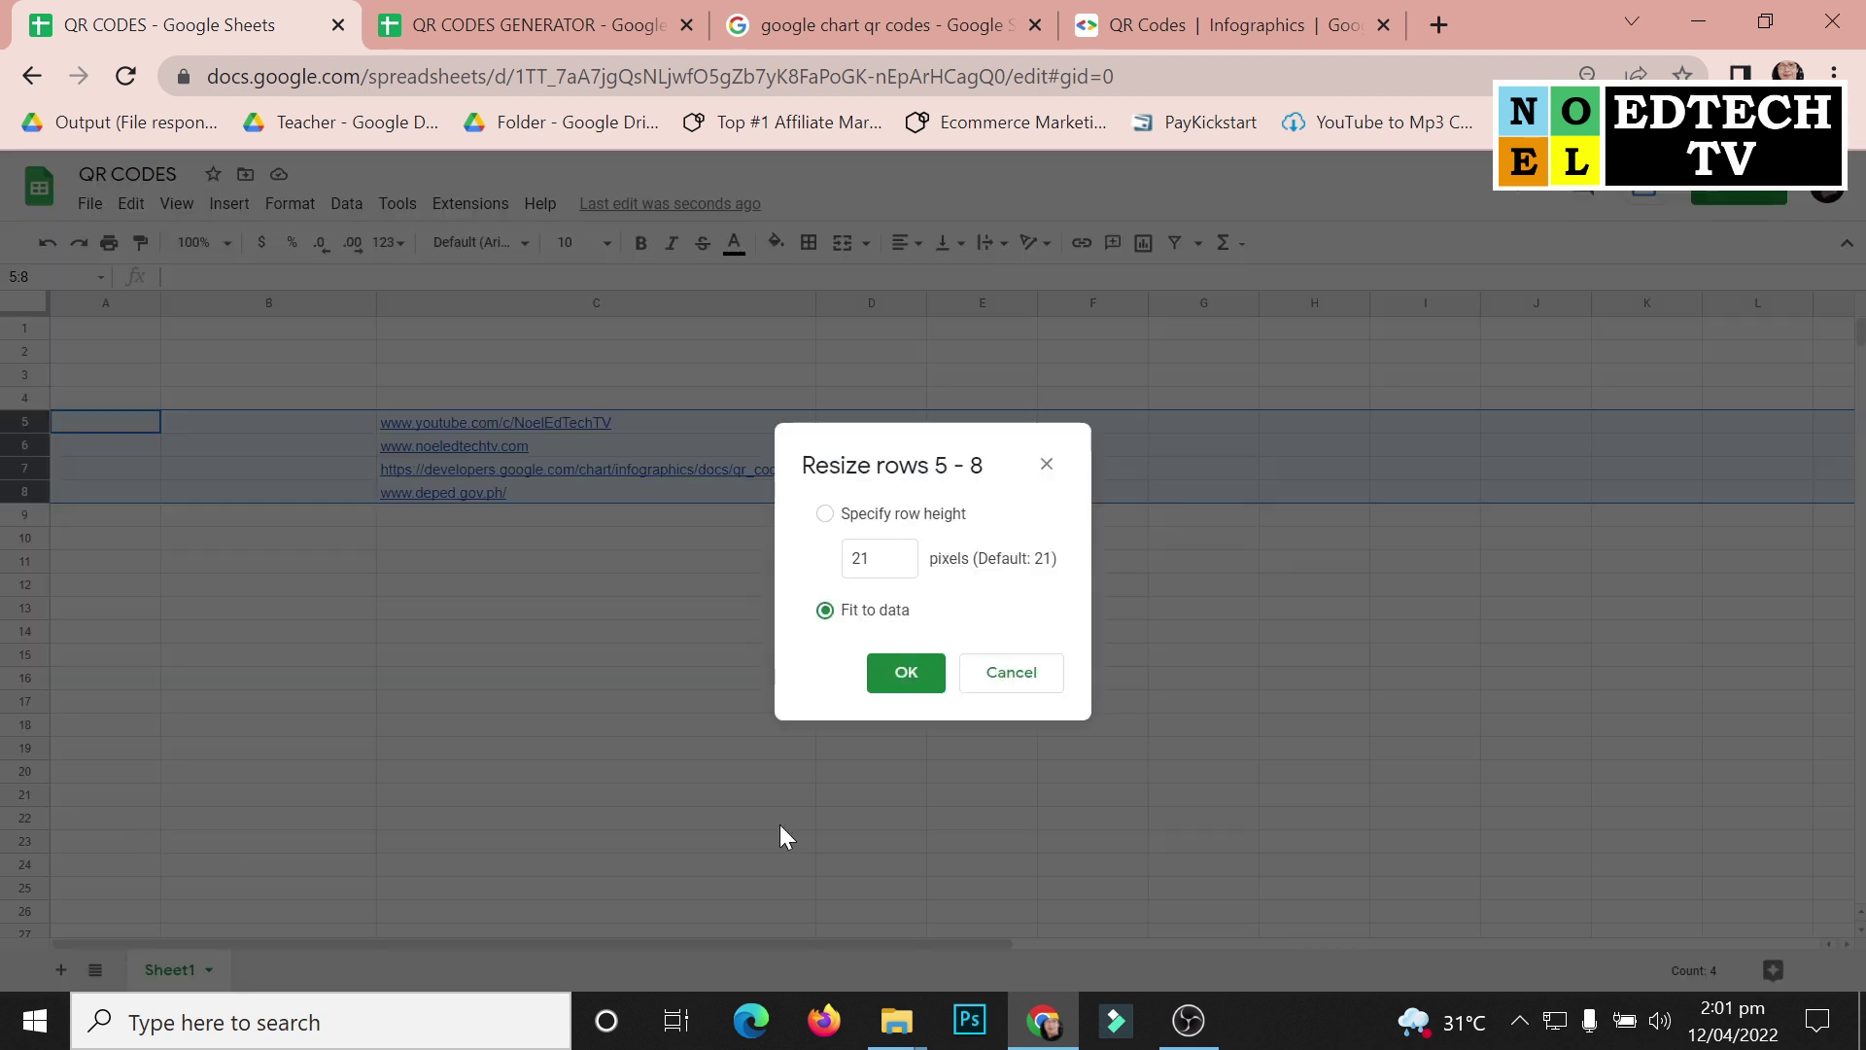
left_click(860, 558)
double_click(859, 557)
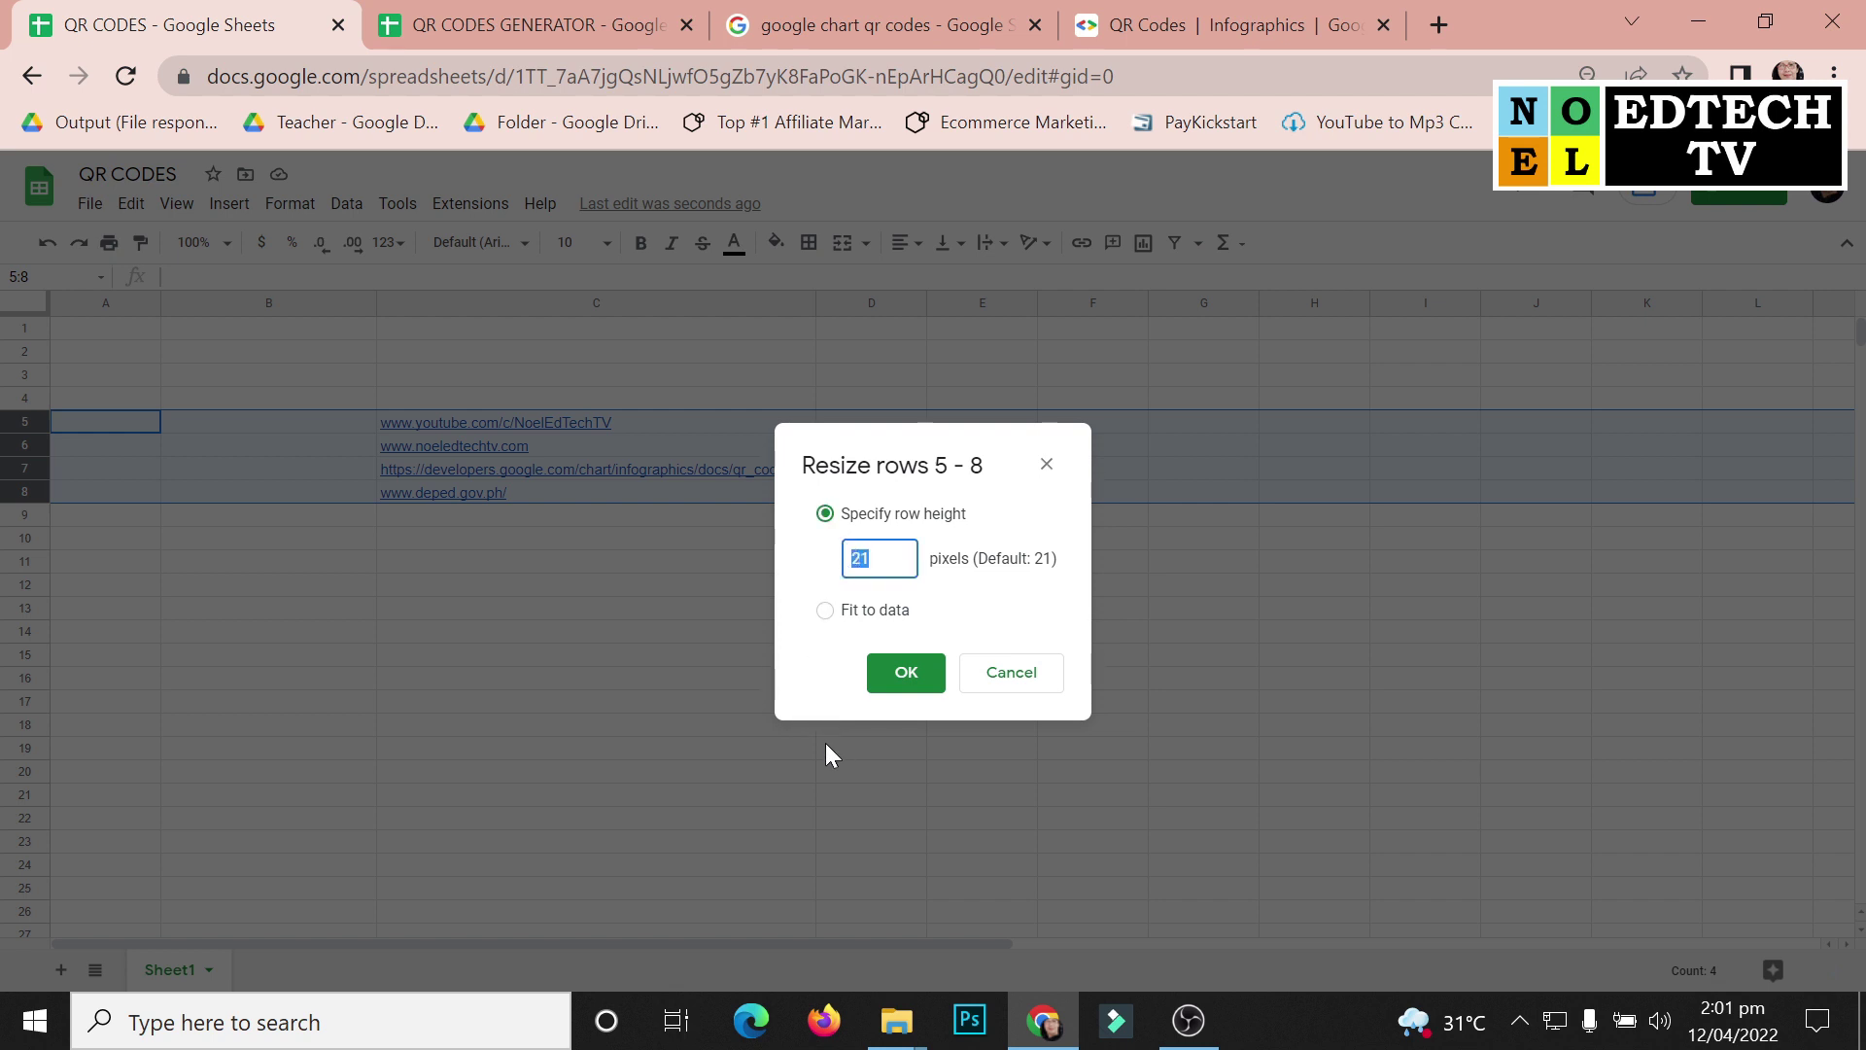
type("130")
left_click(902, 670)
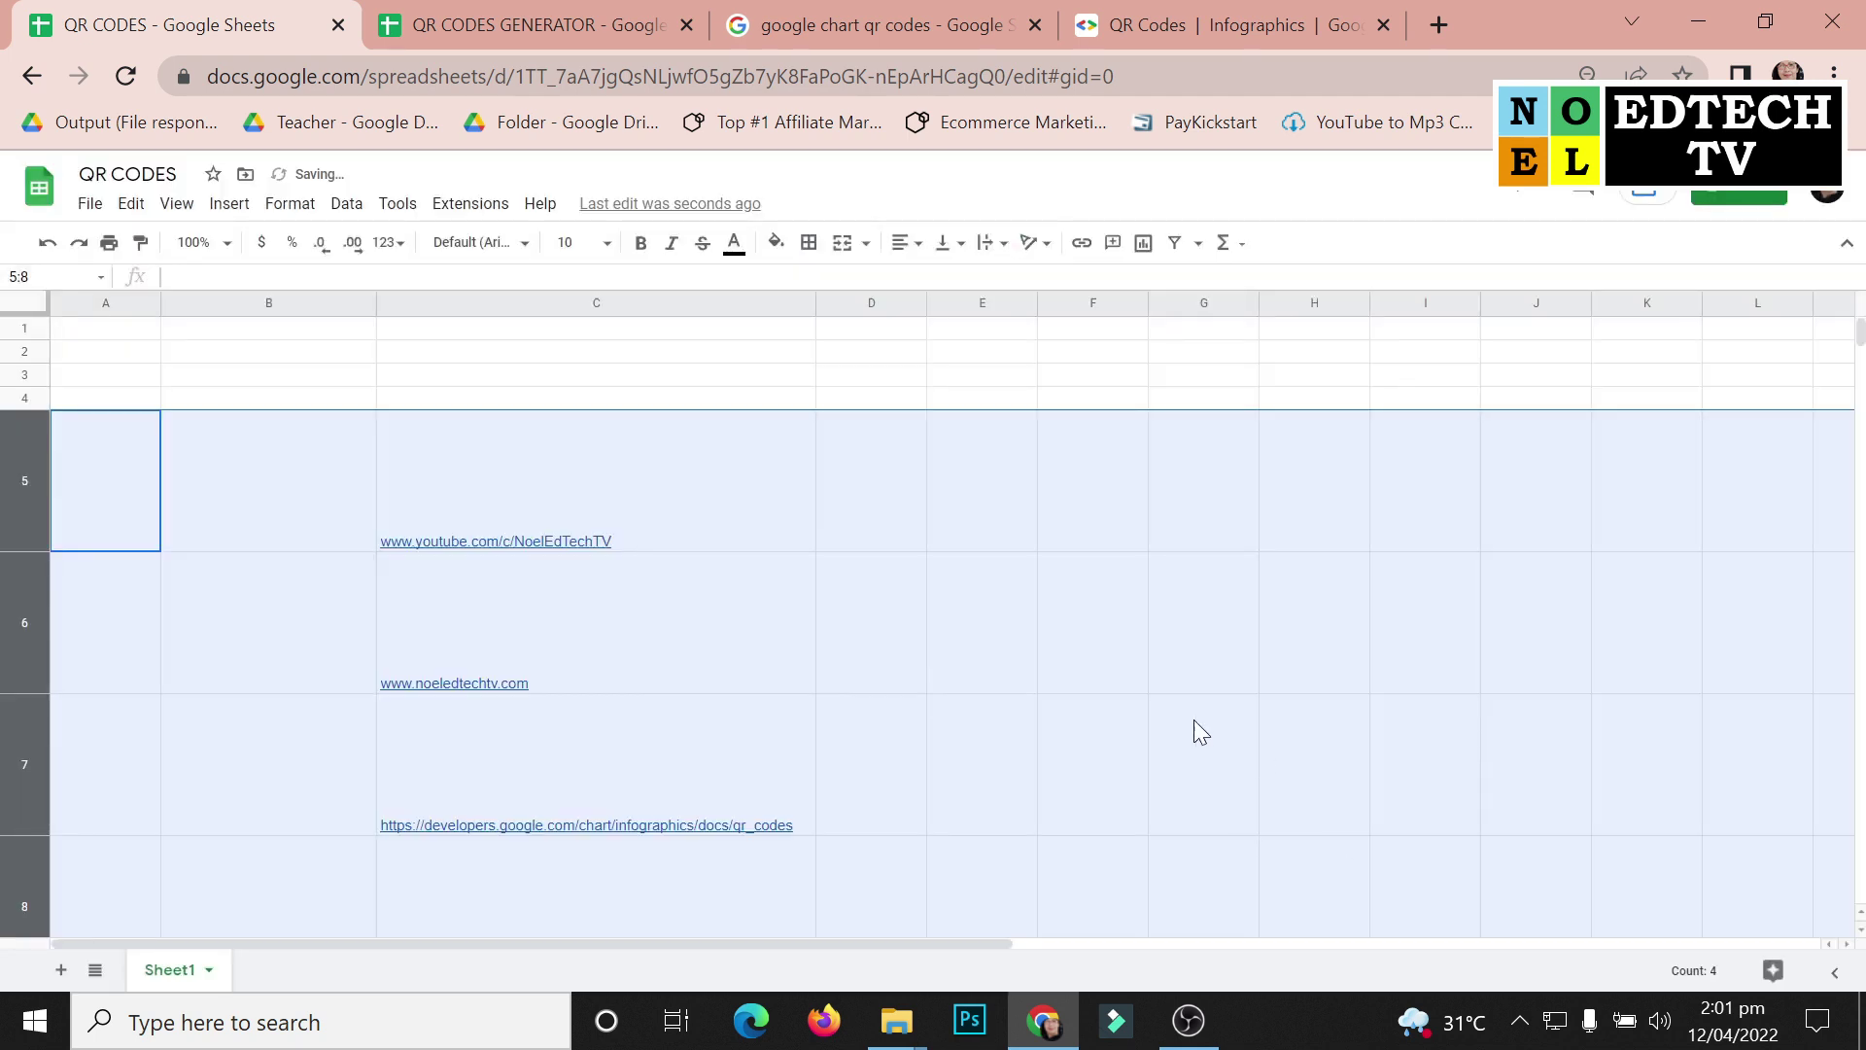
Check cells B5 to B8 in the taller rows, then go to the 'google chart qr codes' results
scroll(1180, 714, "down", 1)
left_click(1174, 739)
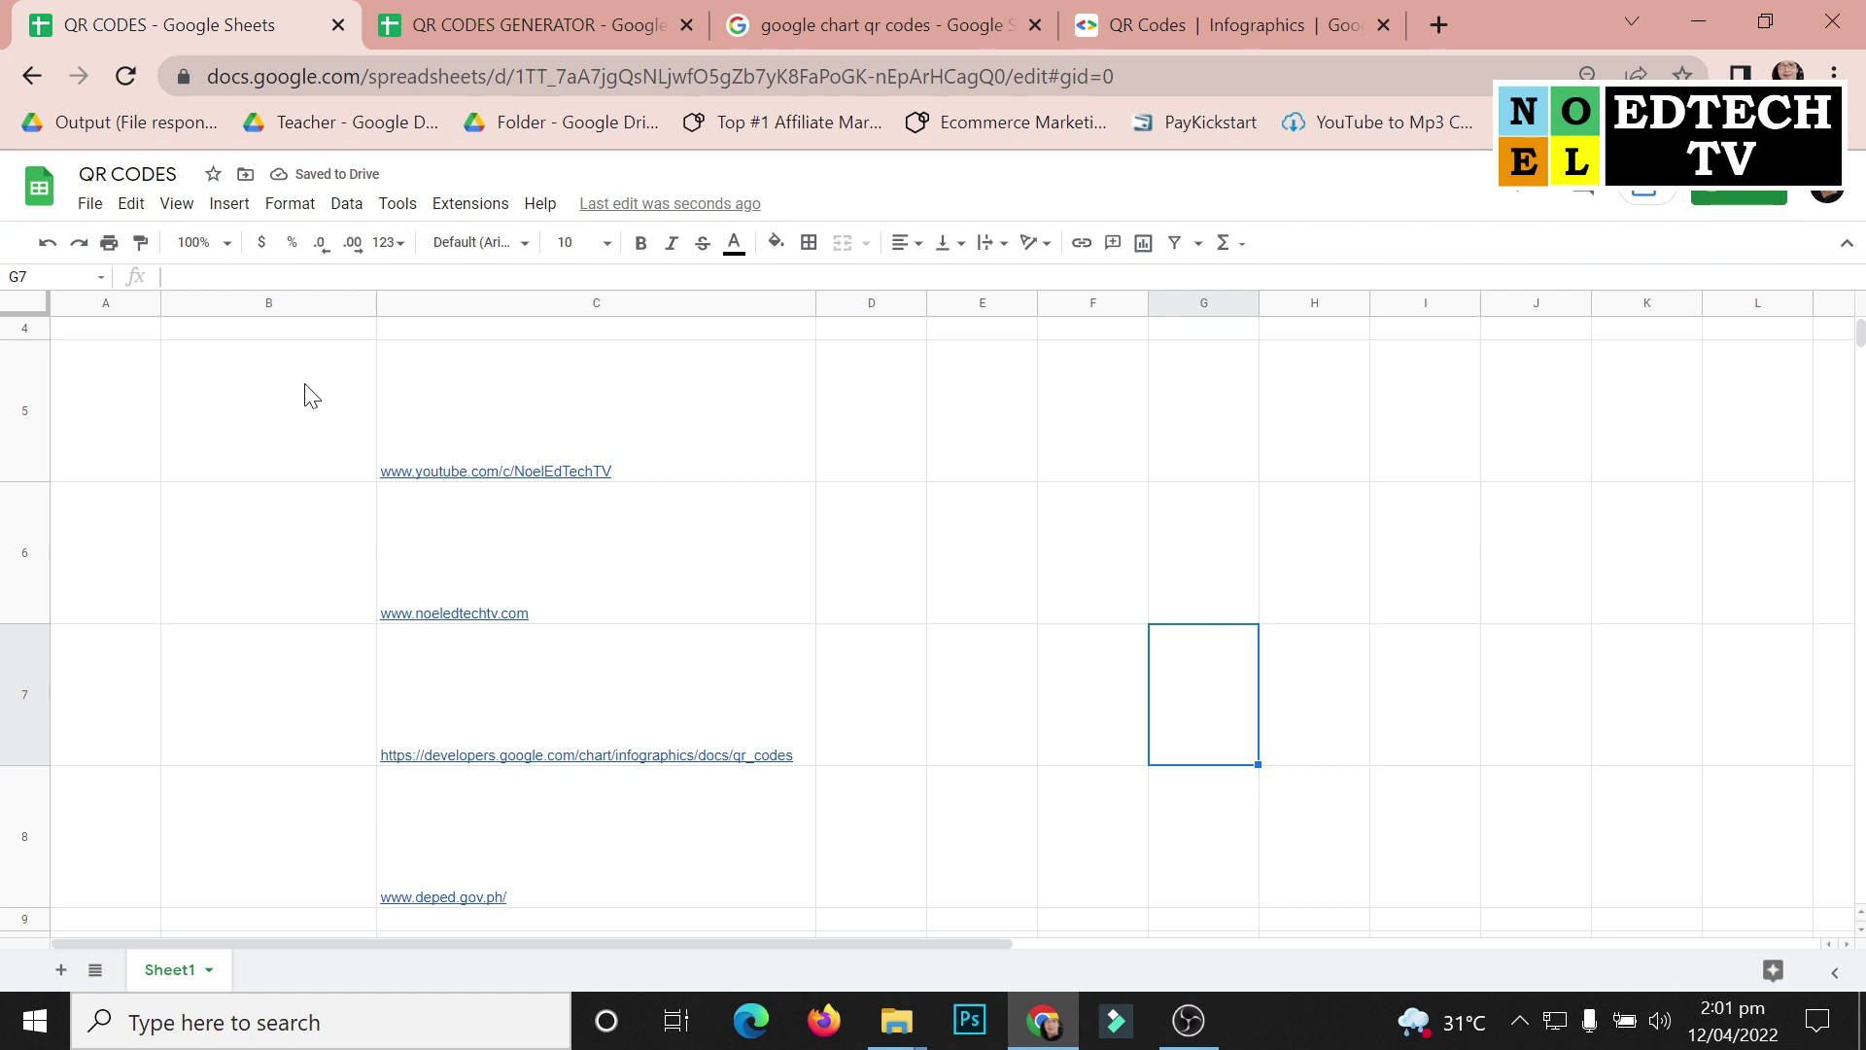
left_click(304, 389)
left_click(301, 535)
left_click(295, 703)
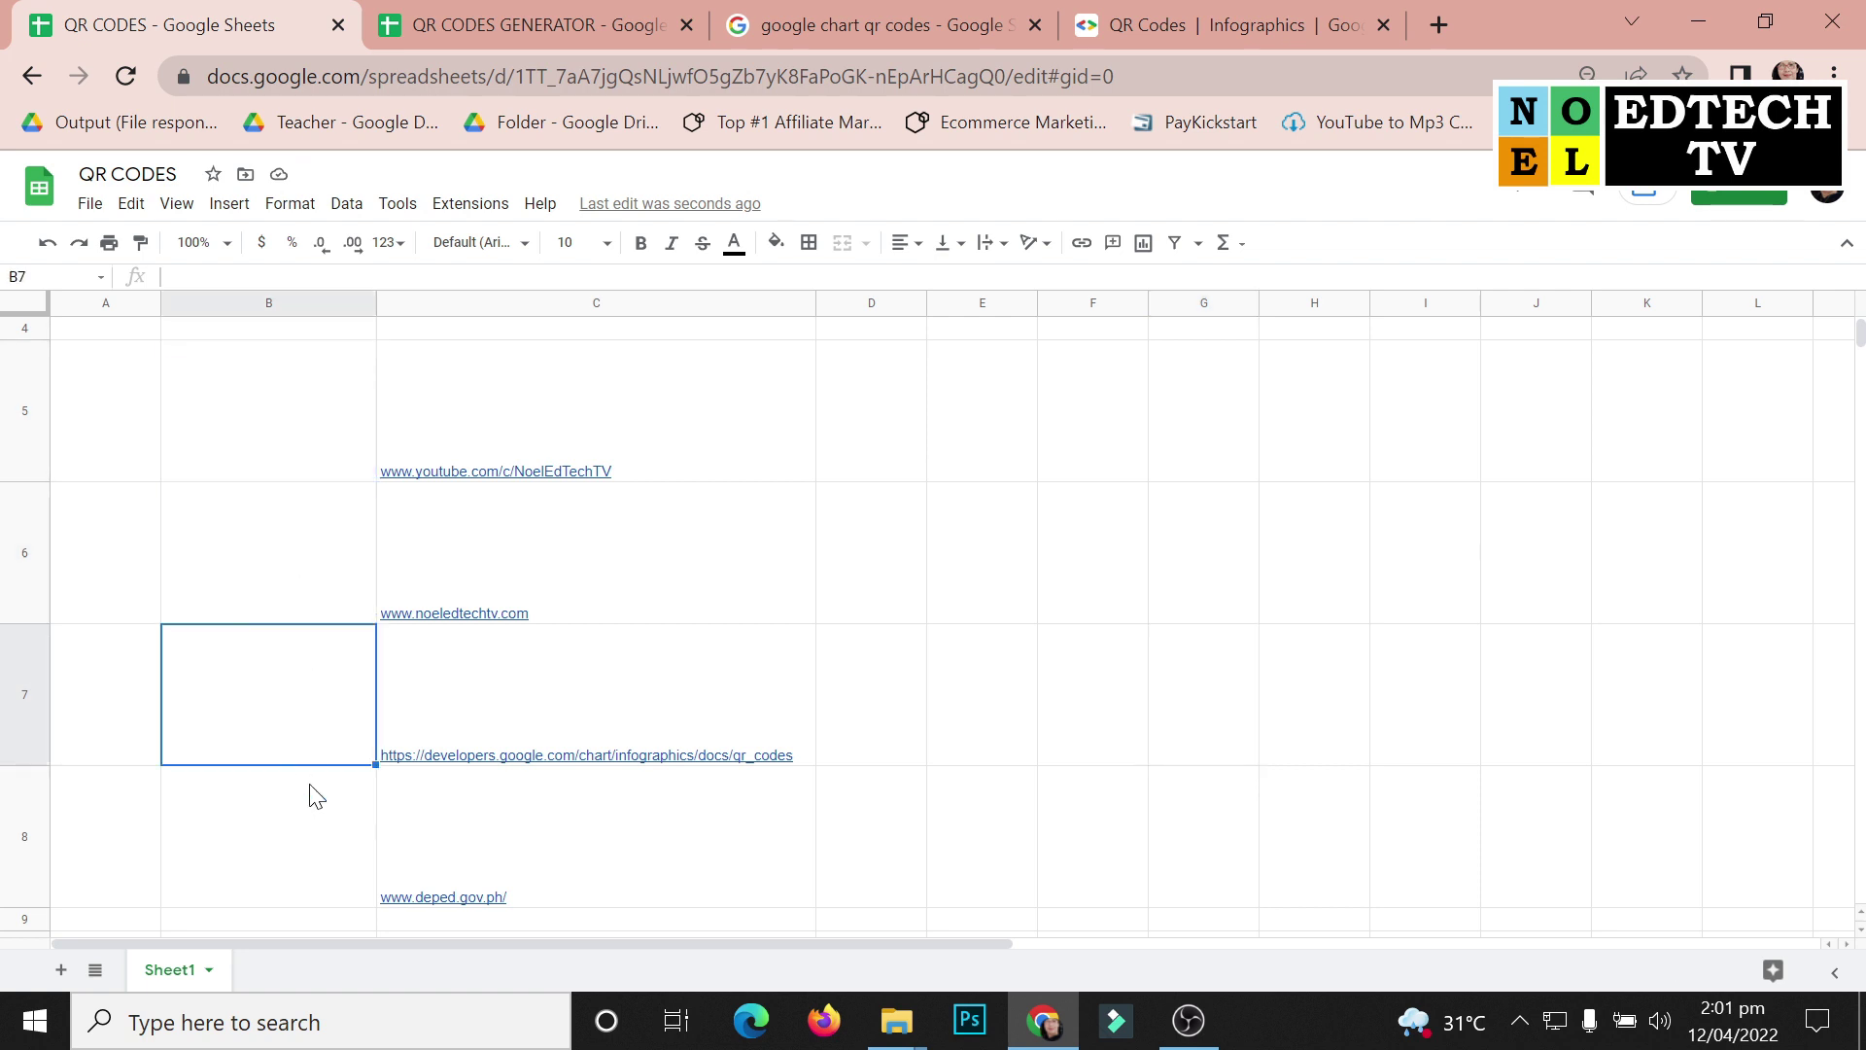
left_click(302, 797)
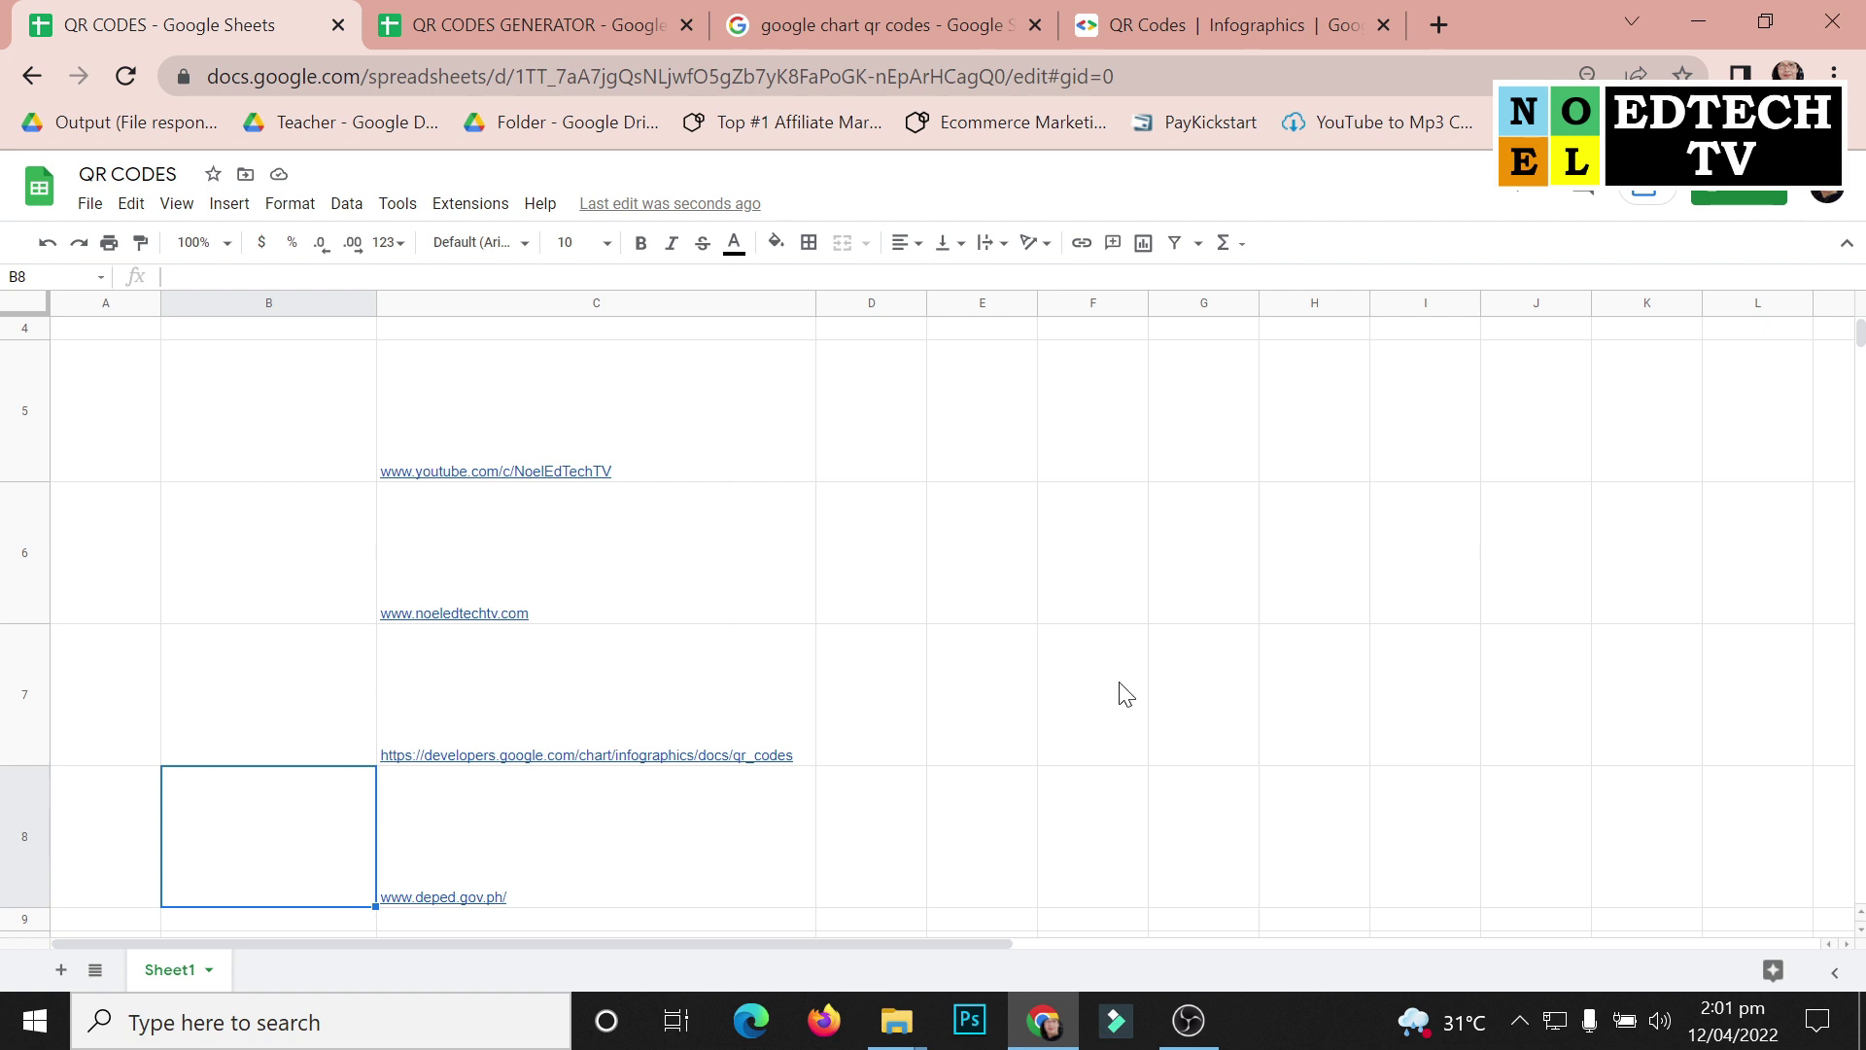
left_click(851, 22)
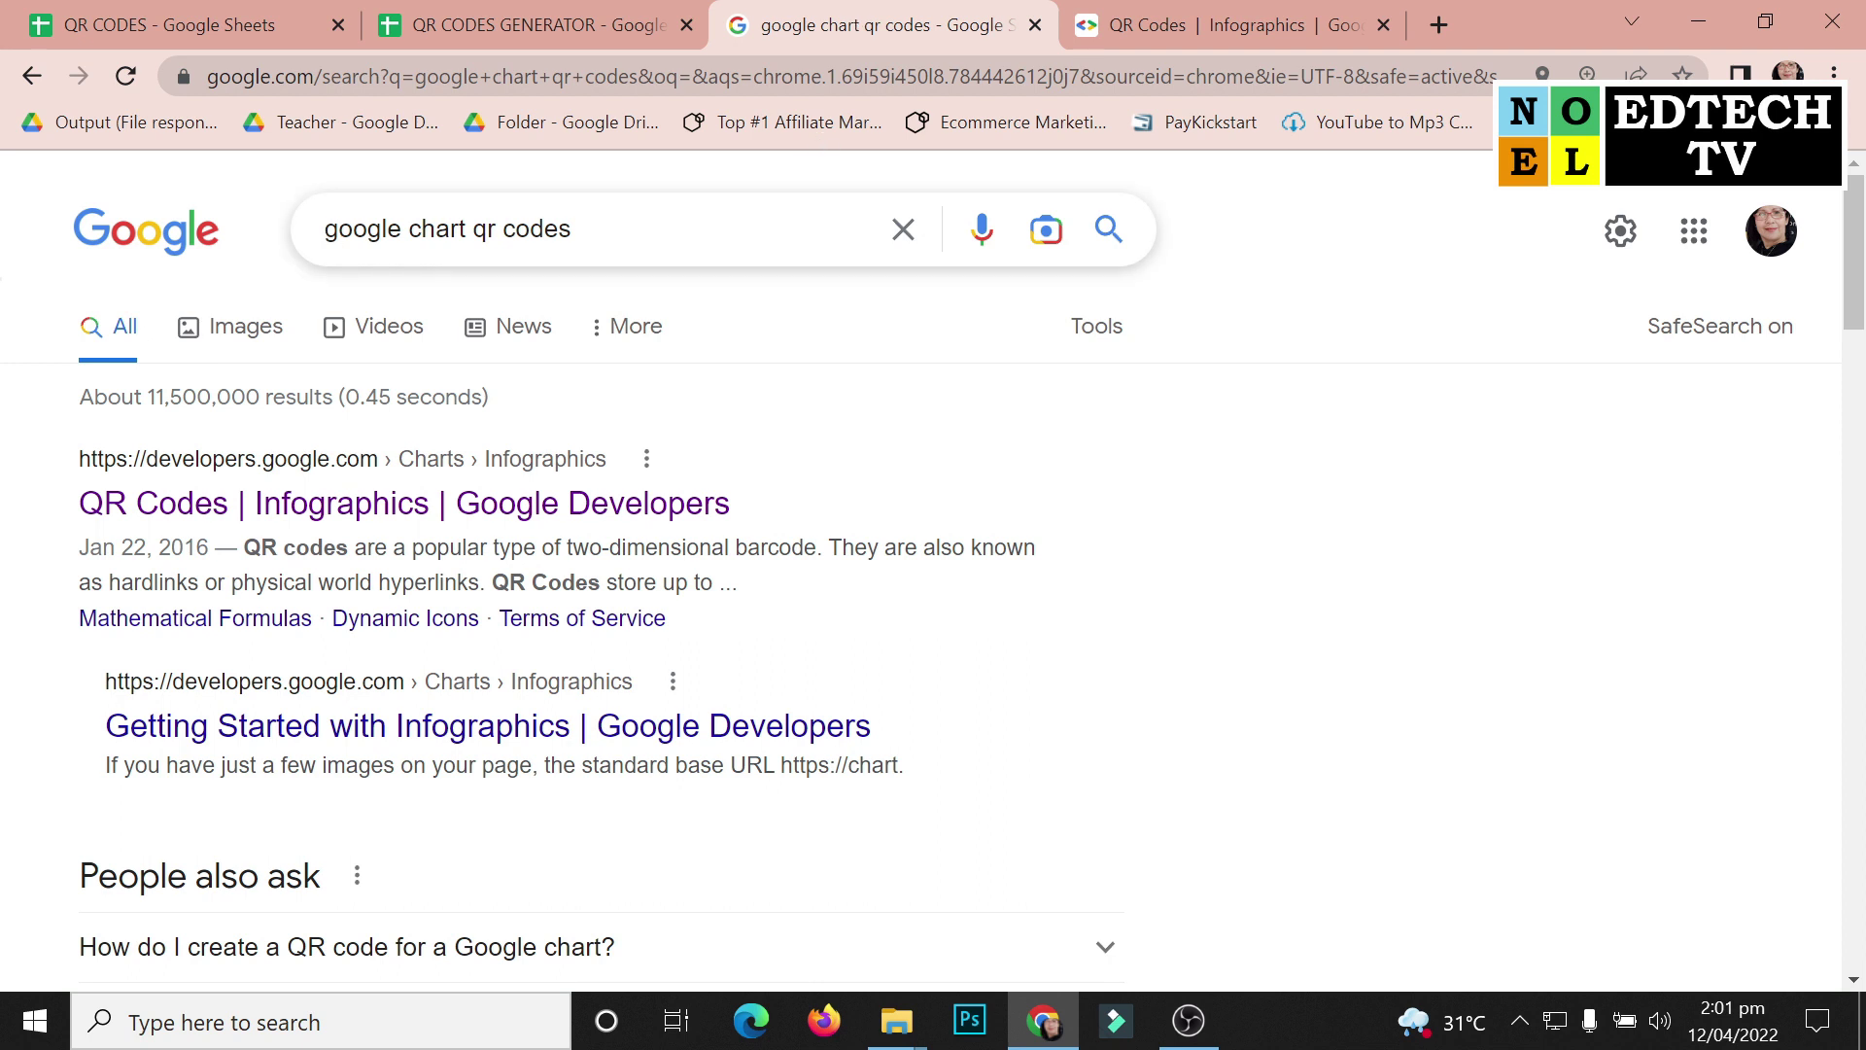
left_click_drag(324, 230, 571, 229)
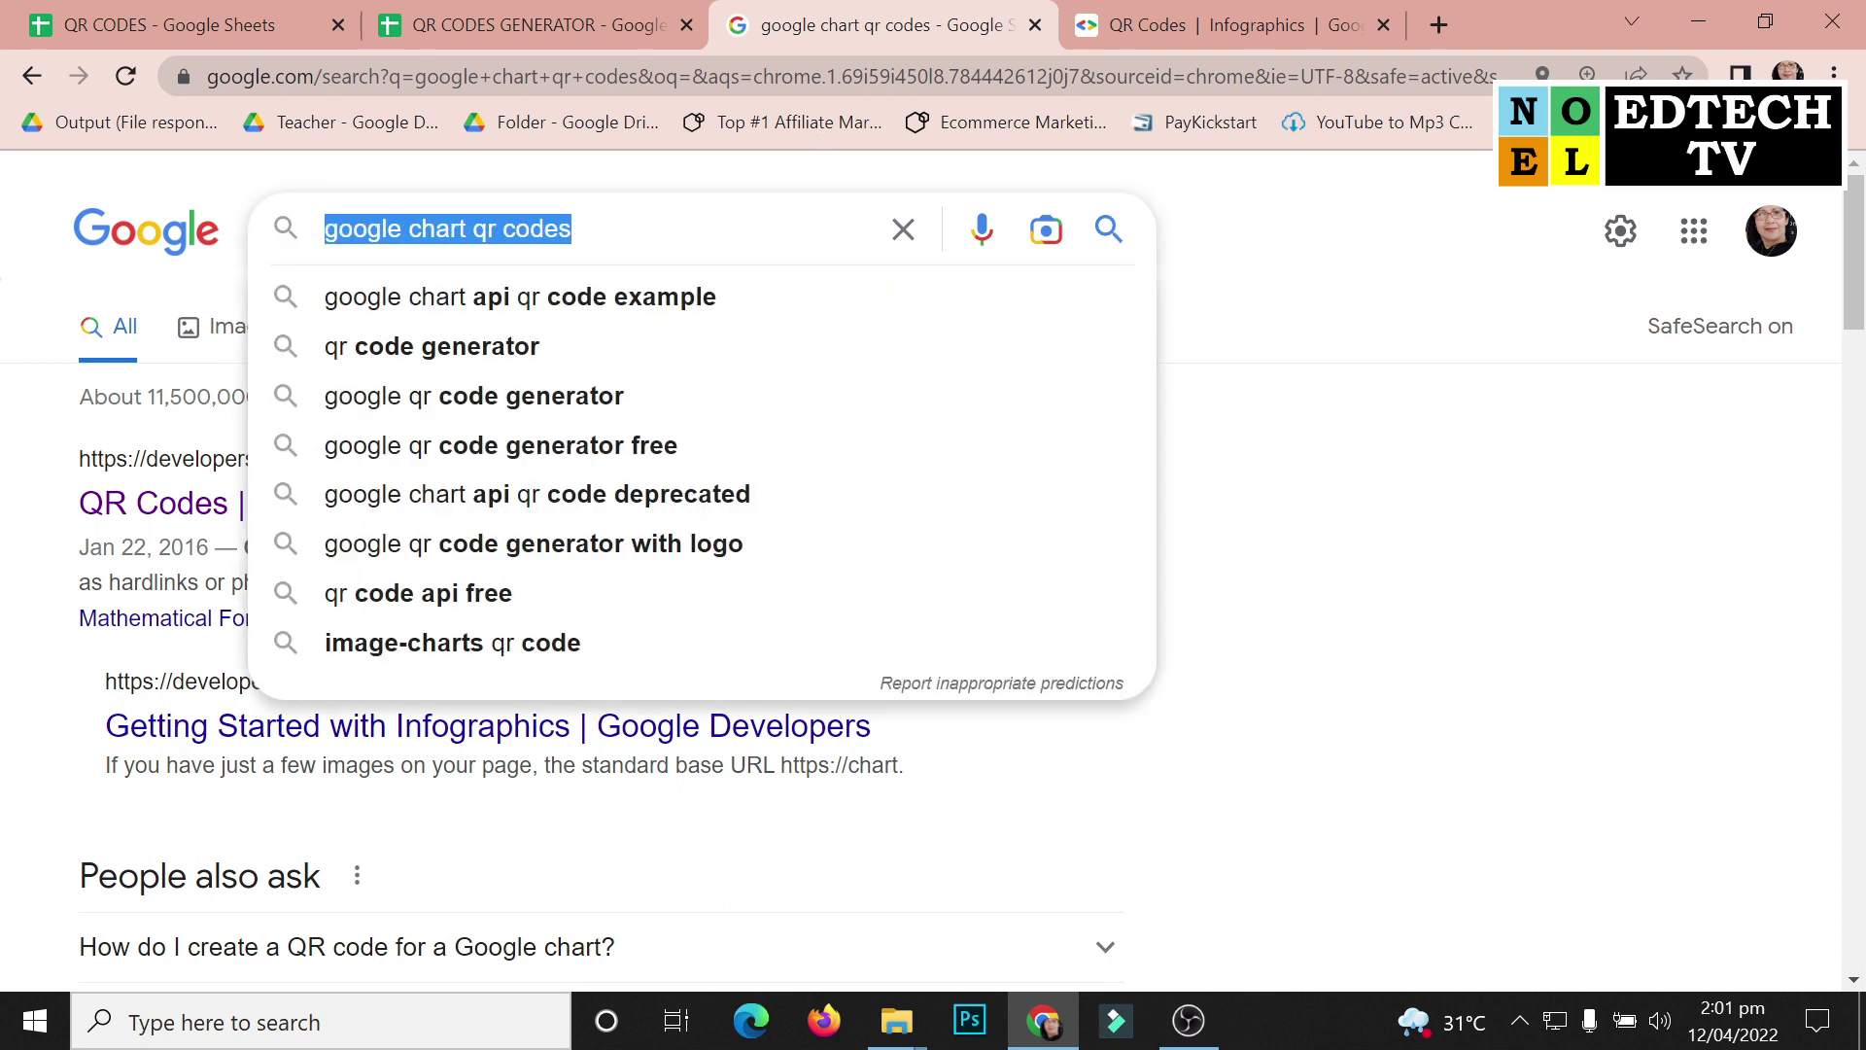
left_click(1250, 216)
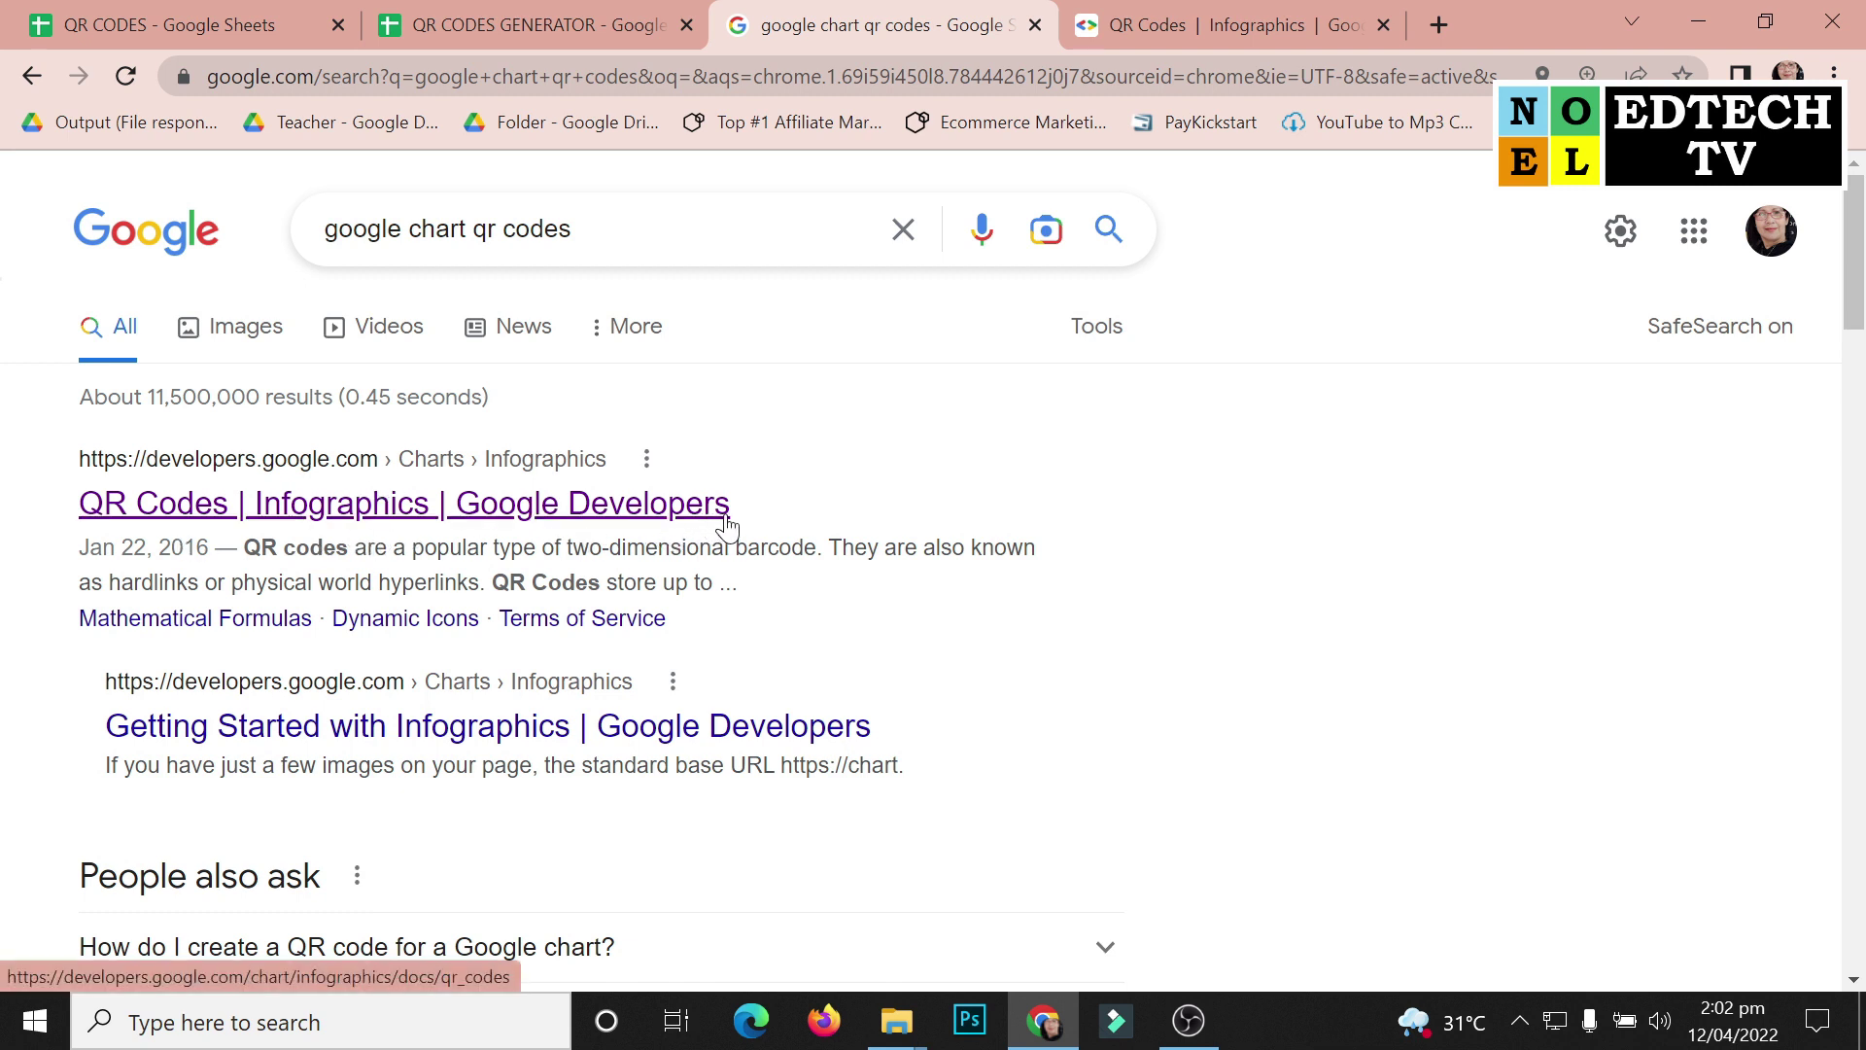
left_click(1281, 12)
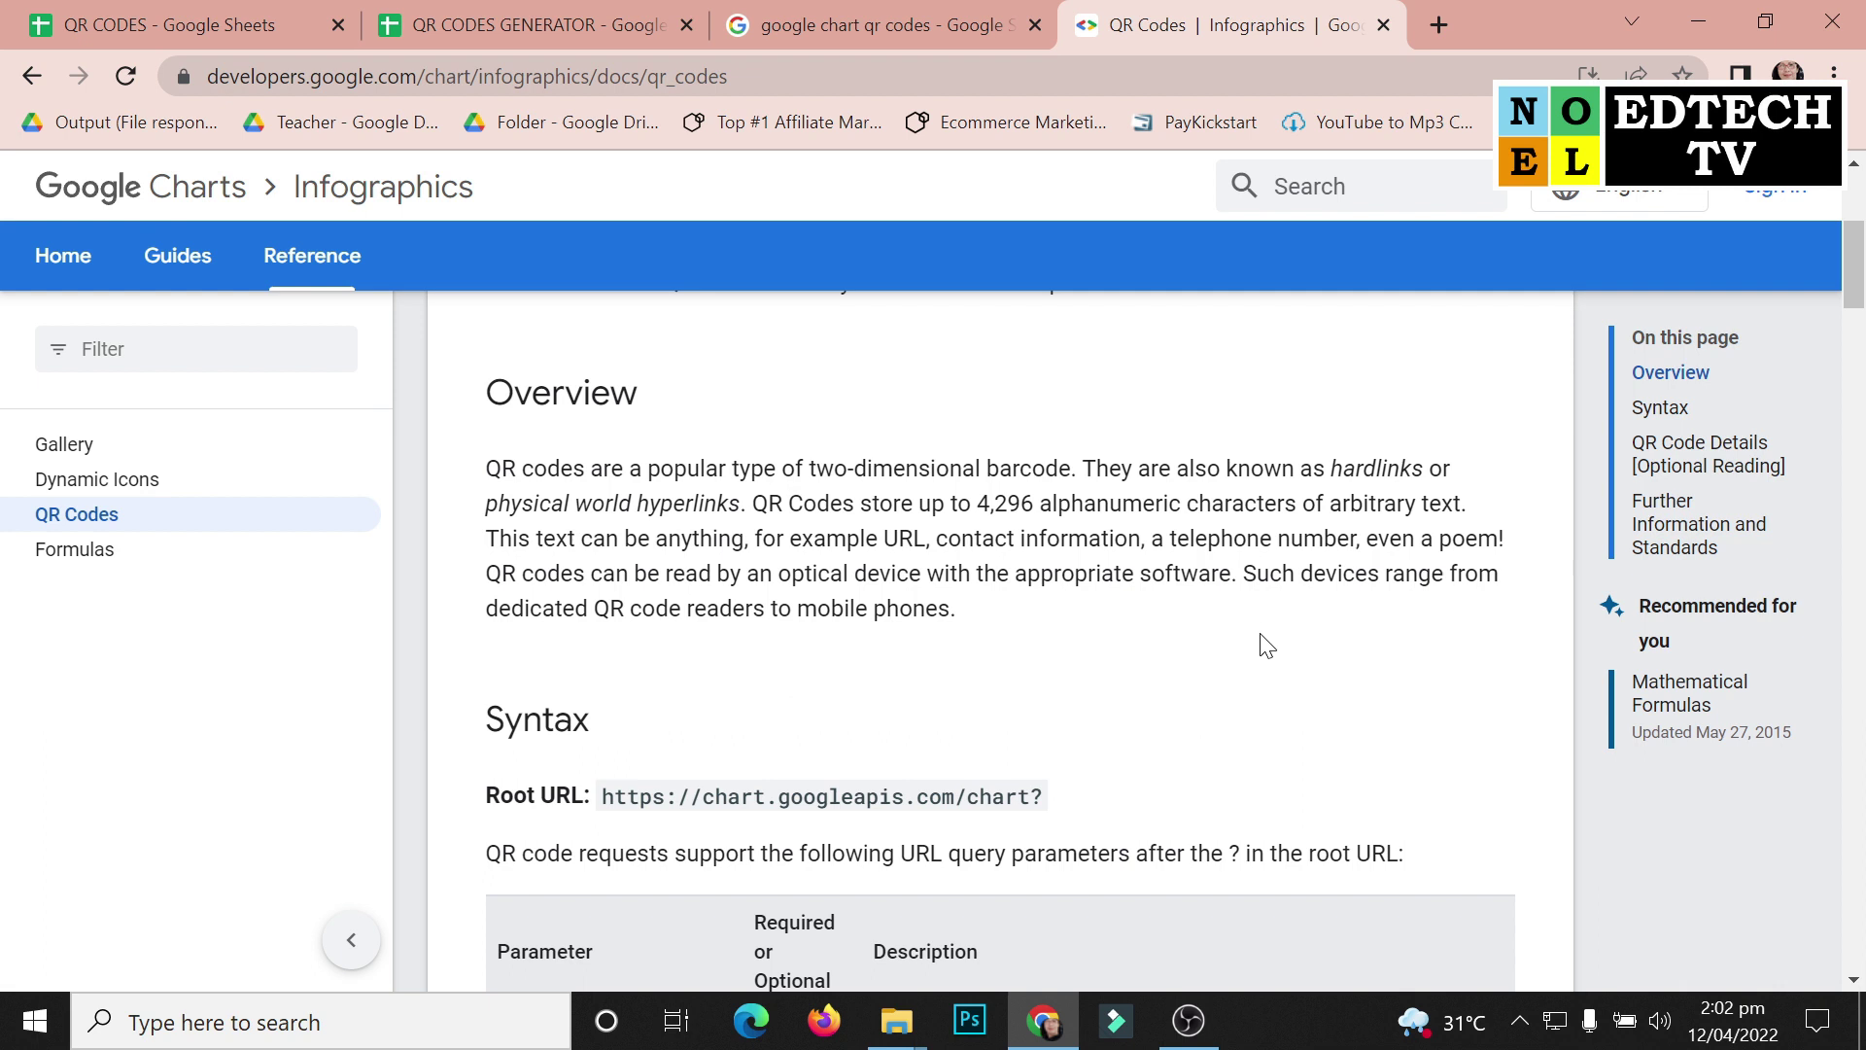
scroll(1262, 666, "down", 1)
scroll(1261, 671, "down", 1)
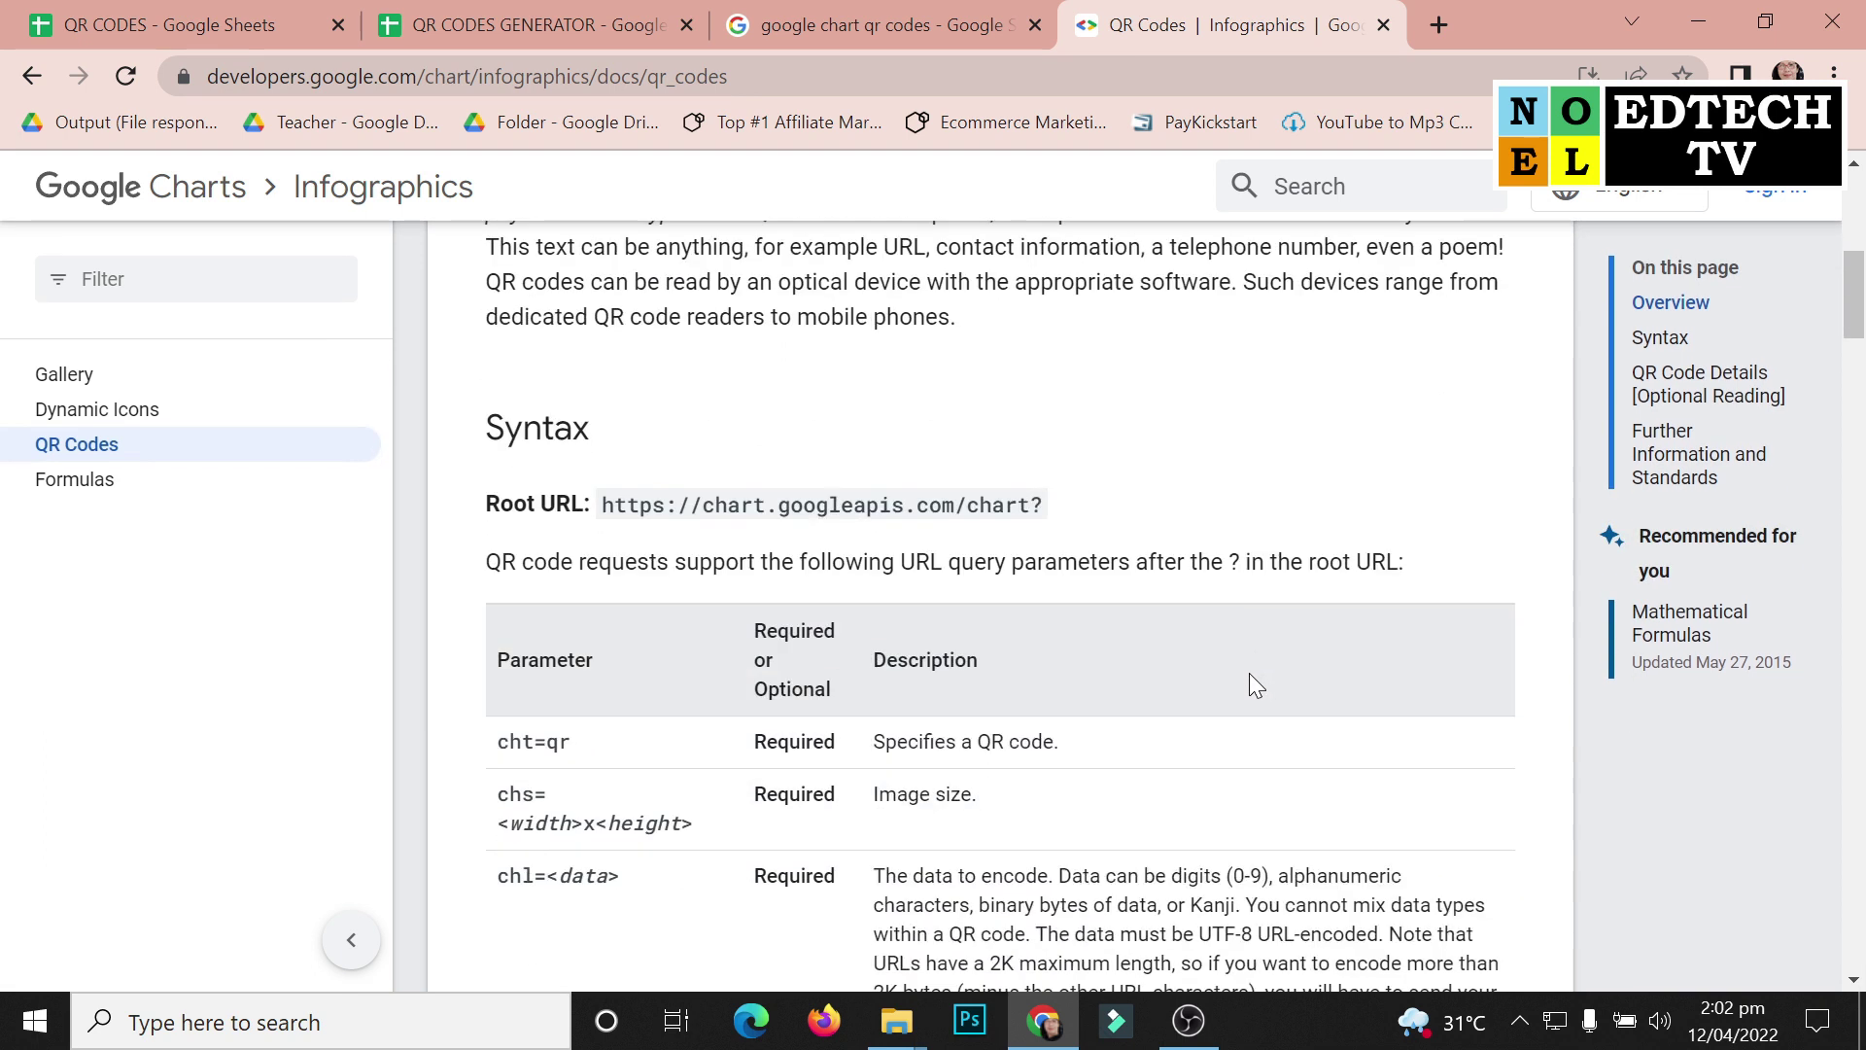
scroll(1250, 658, "down", 1)
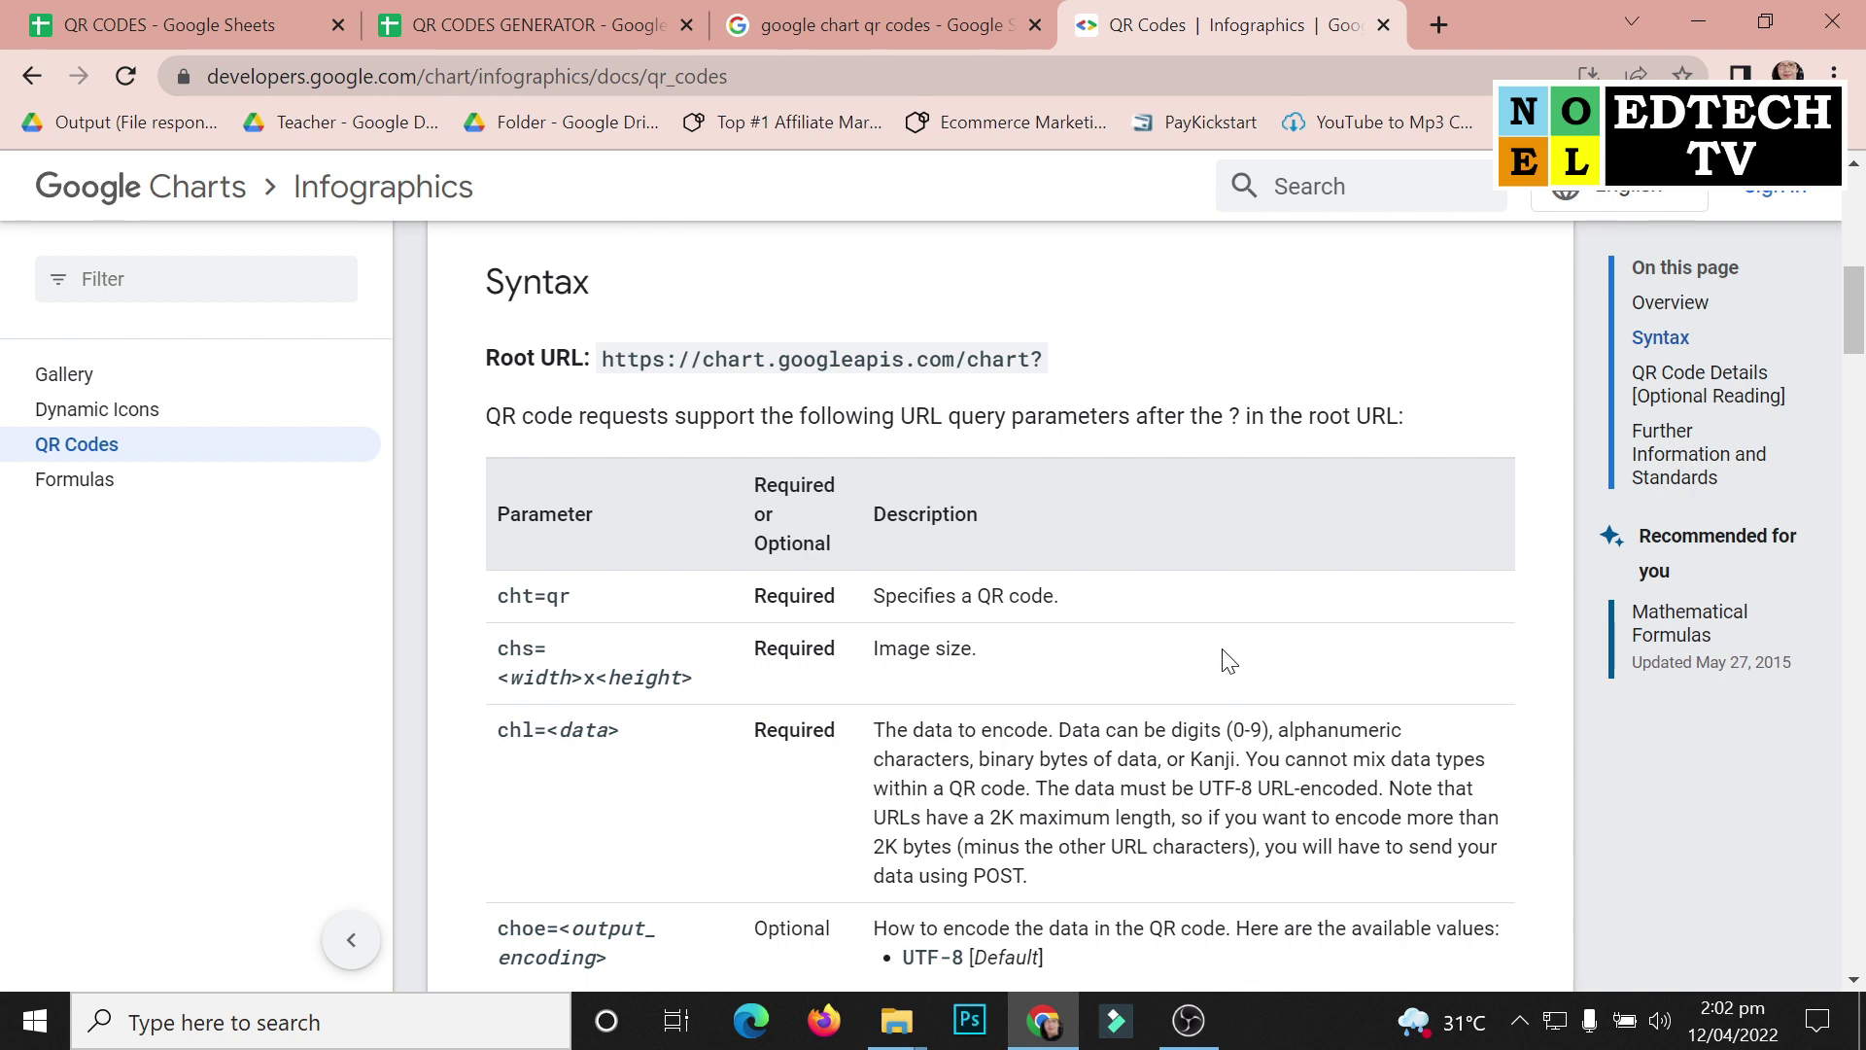
scroll(1235, 471, "up", 1)
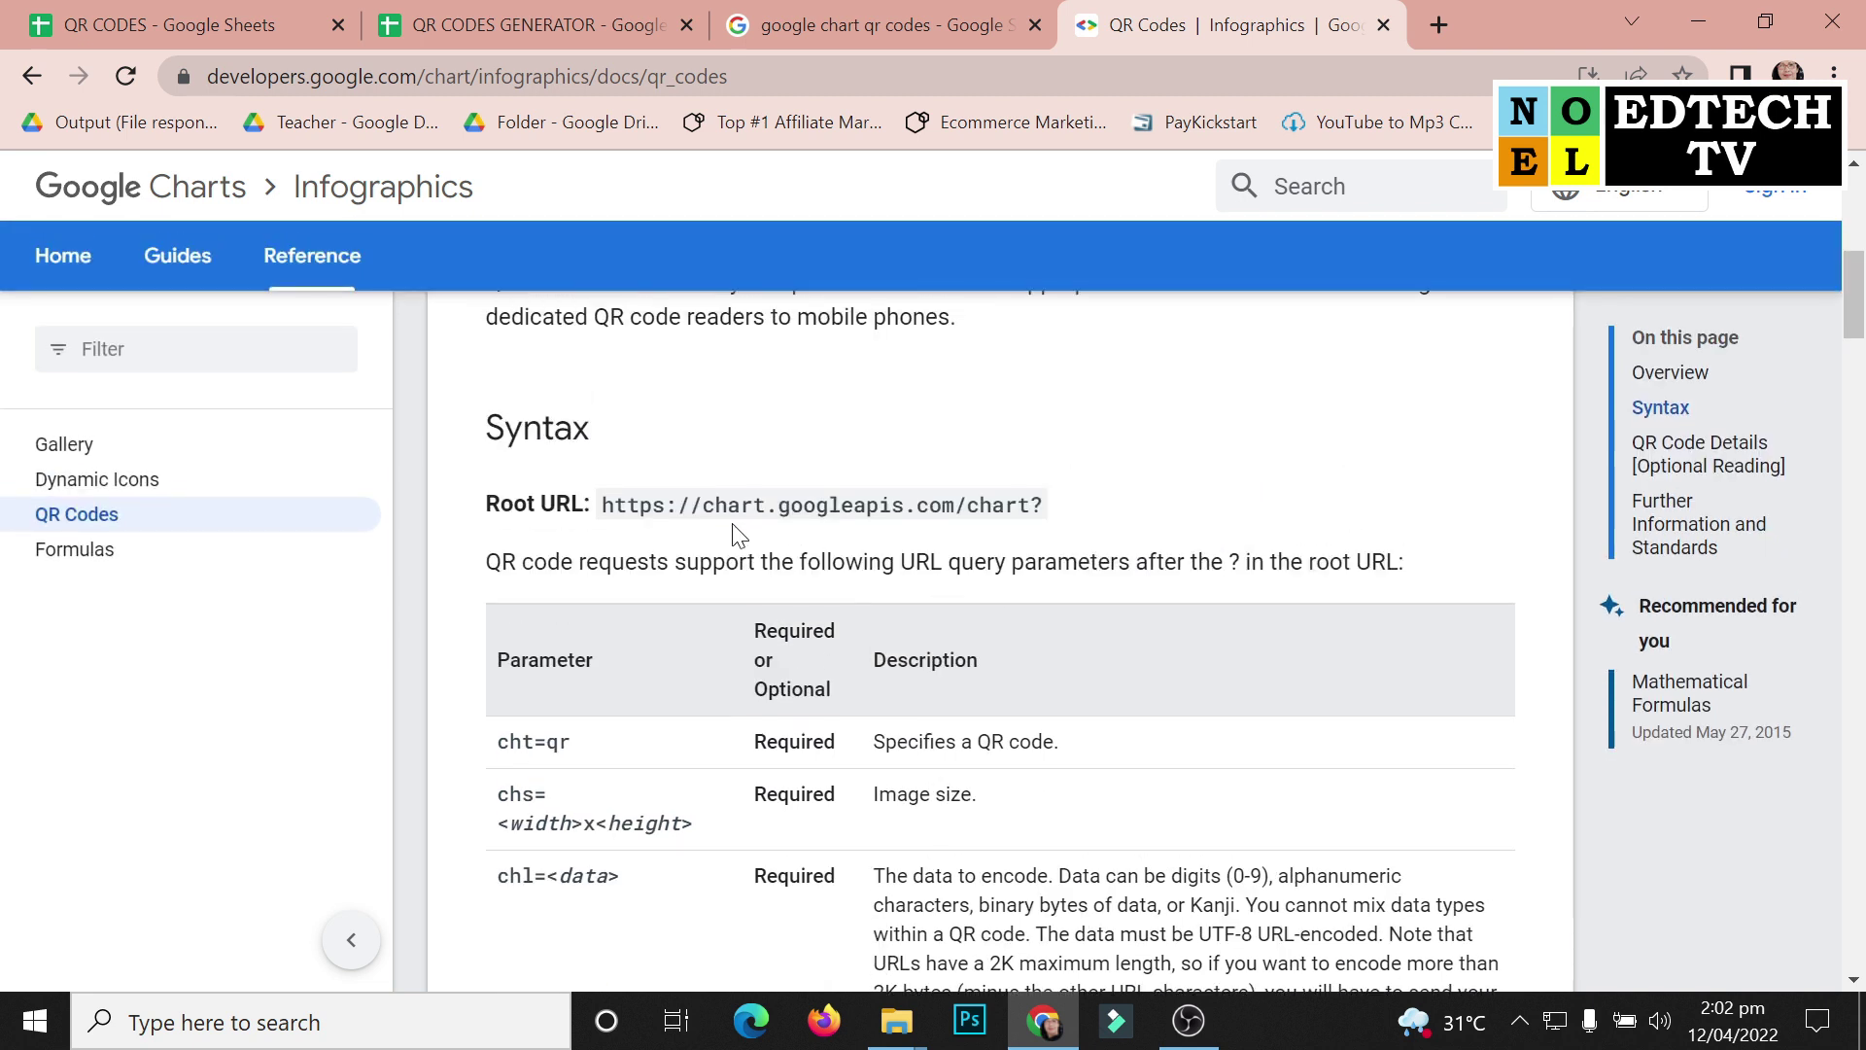
left_click_drag(602, 505, 1048, 517)
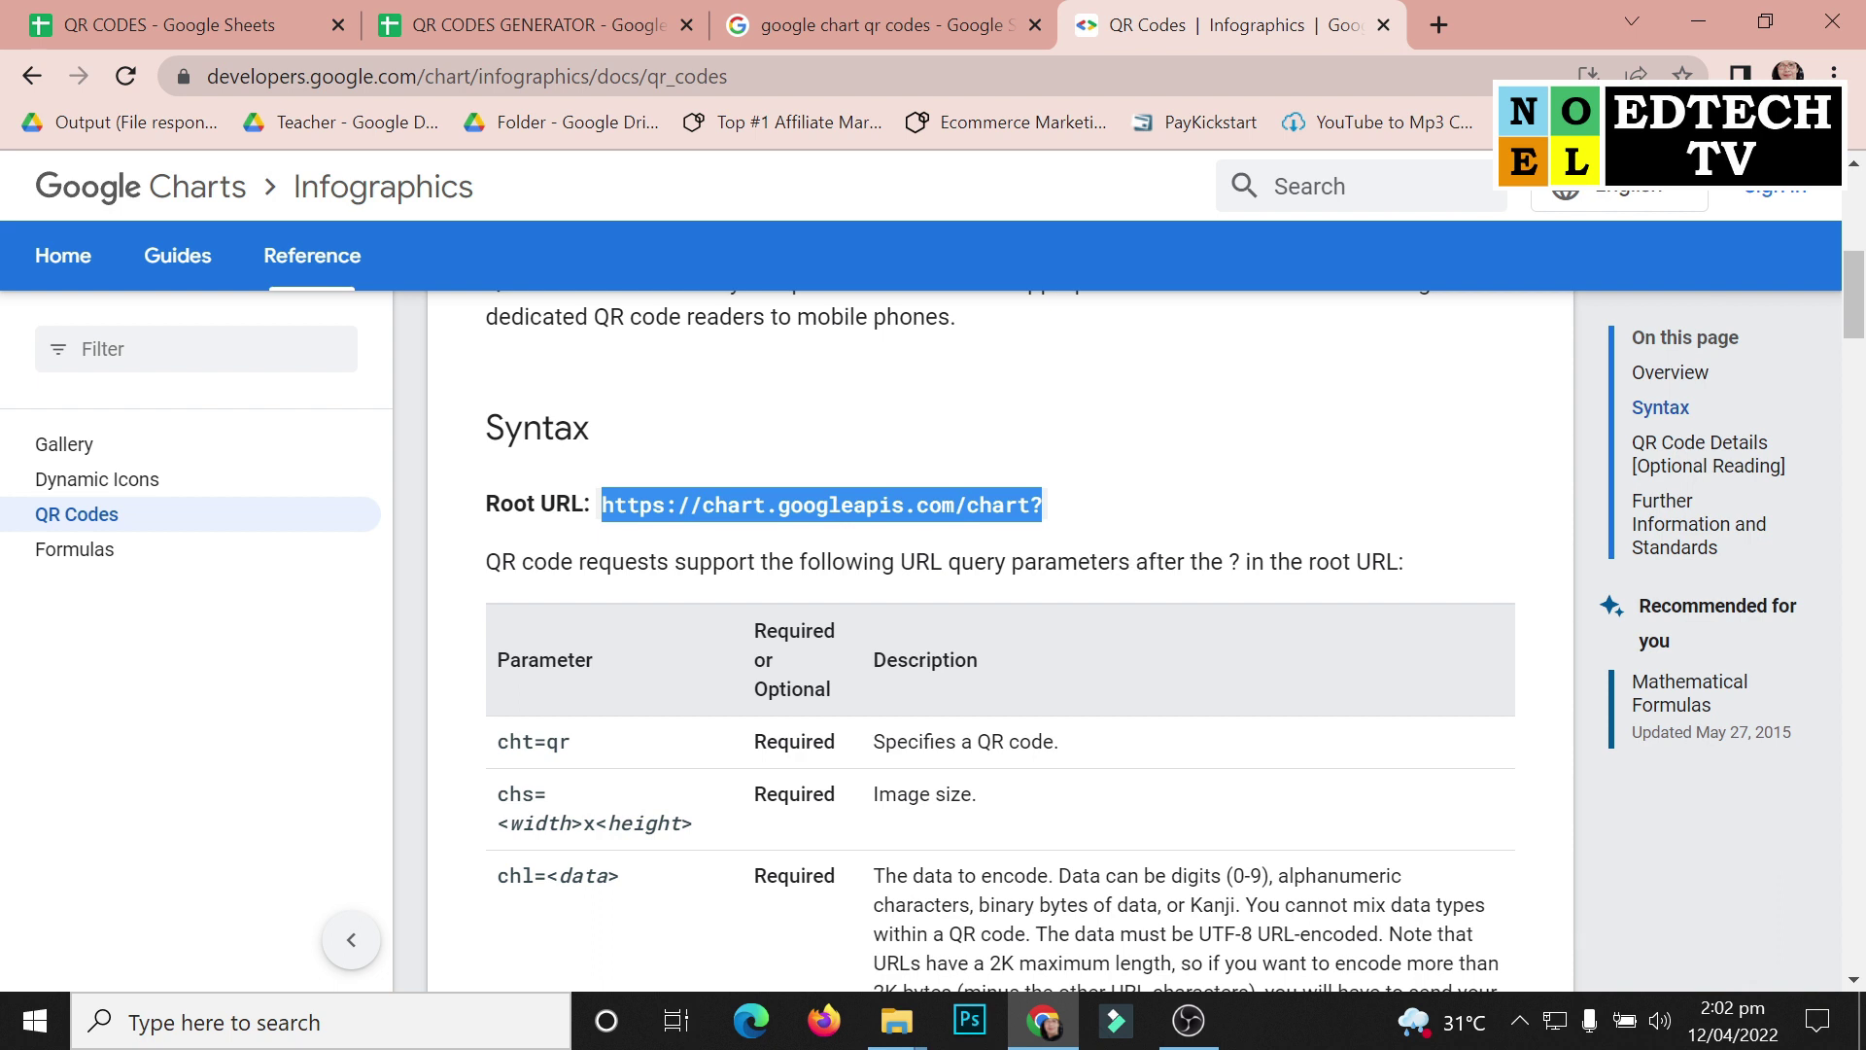
scroll(1142, 551, "down", 1)
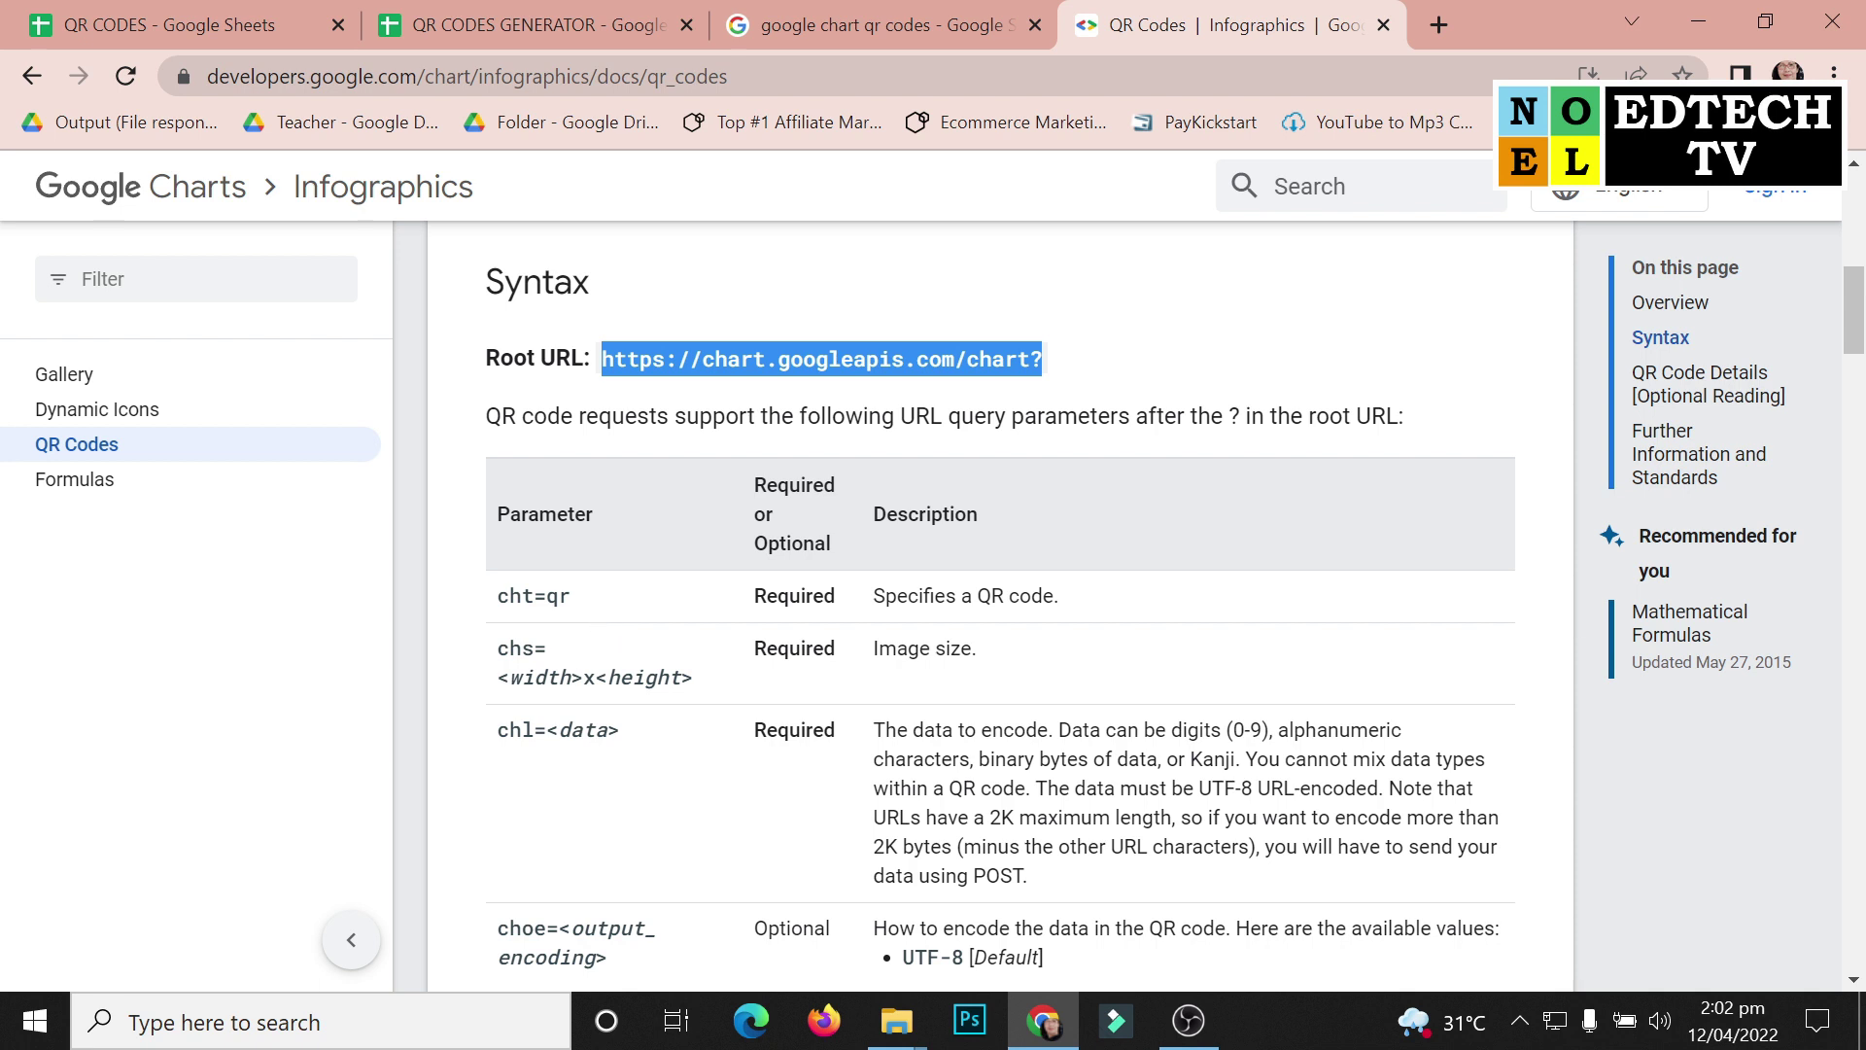
left_click_drag(498, 648, 534, 648)
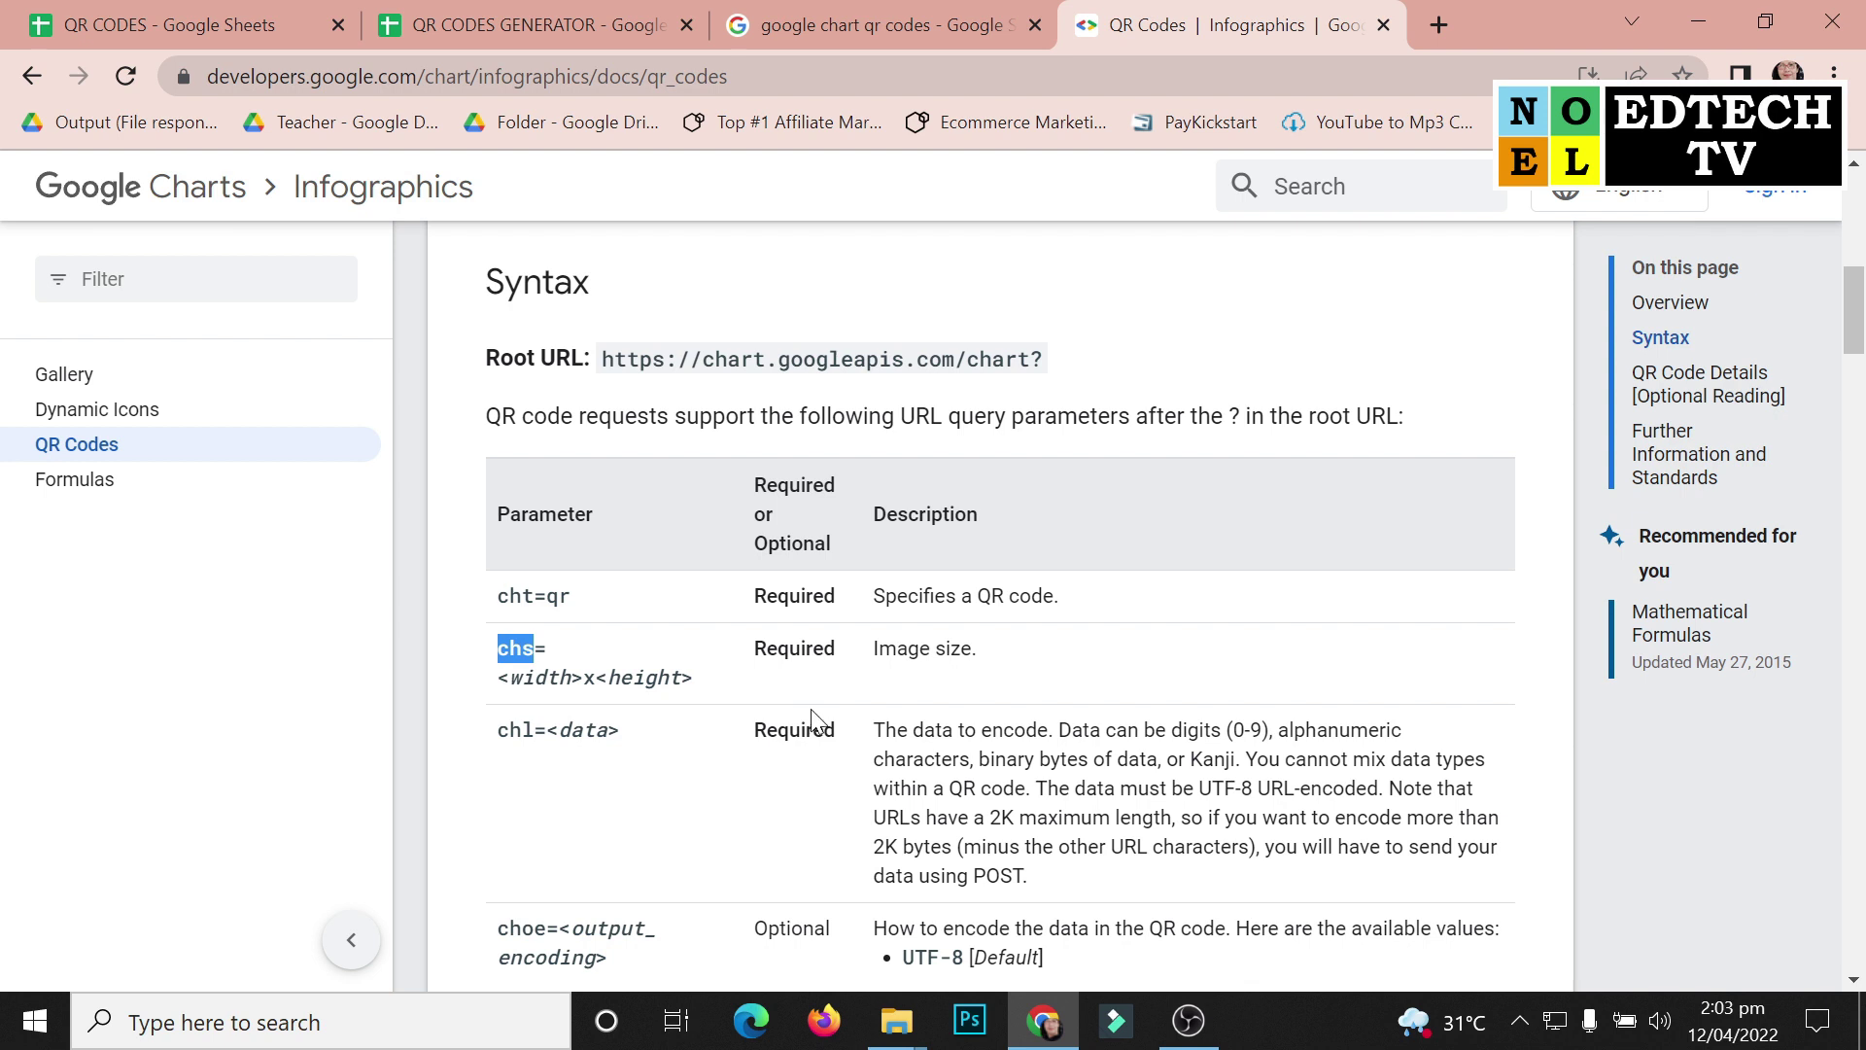
scroll(828, 717, "down", 1)
scroll(863, 777, "down", 1)
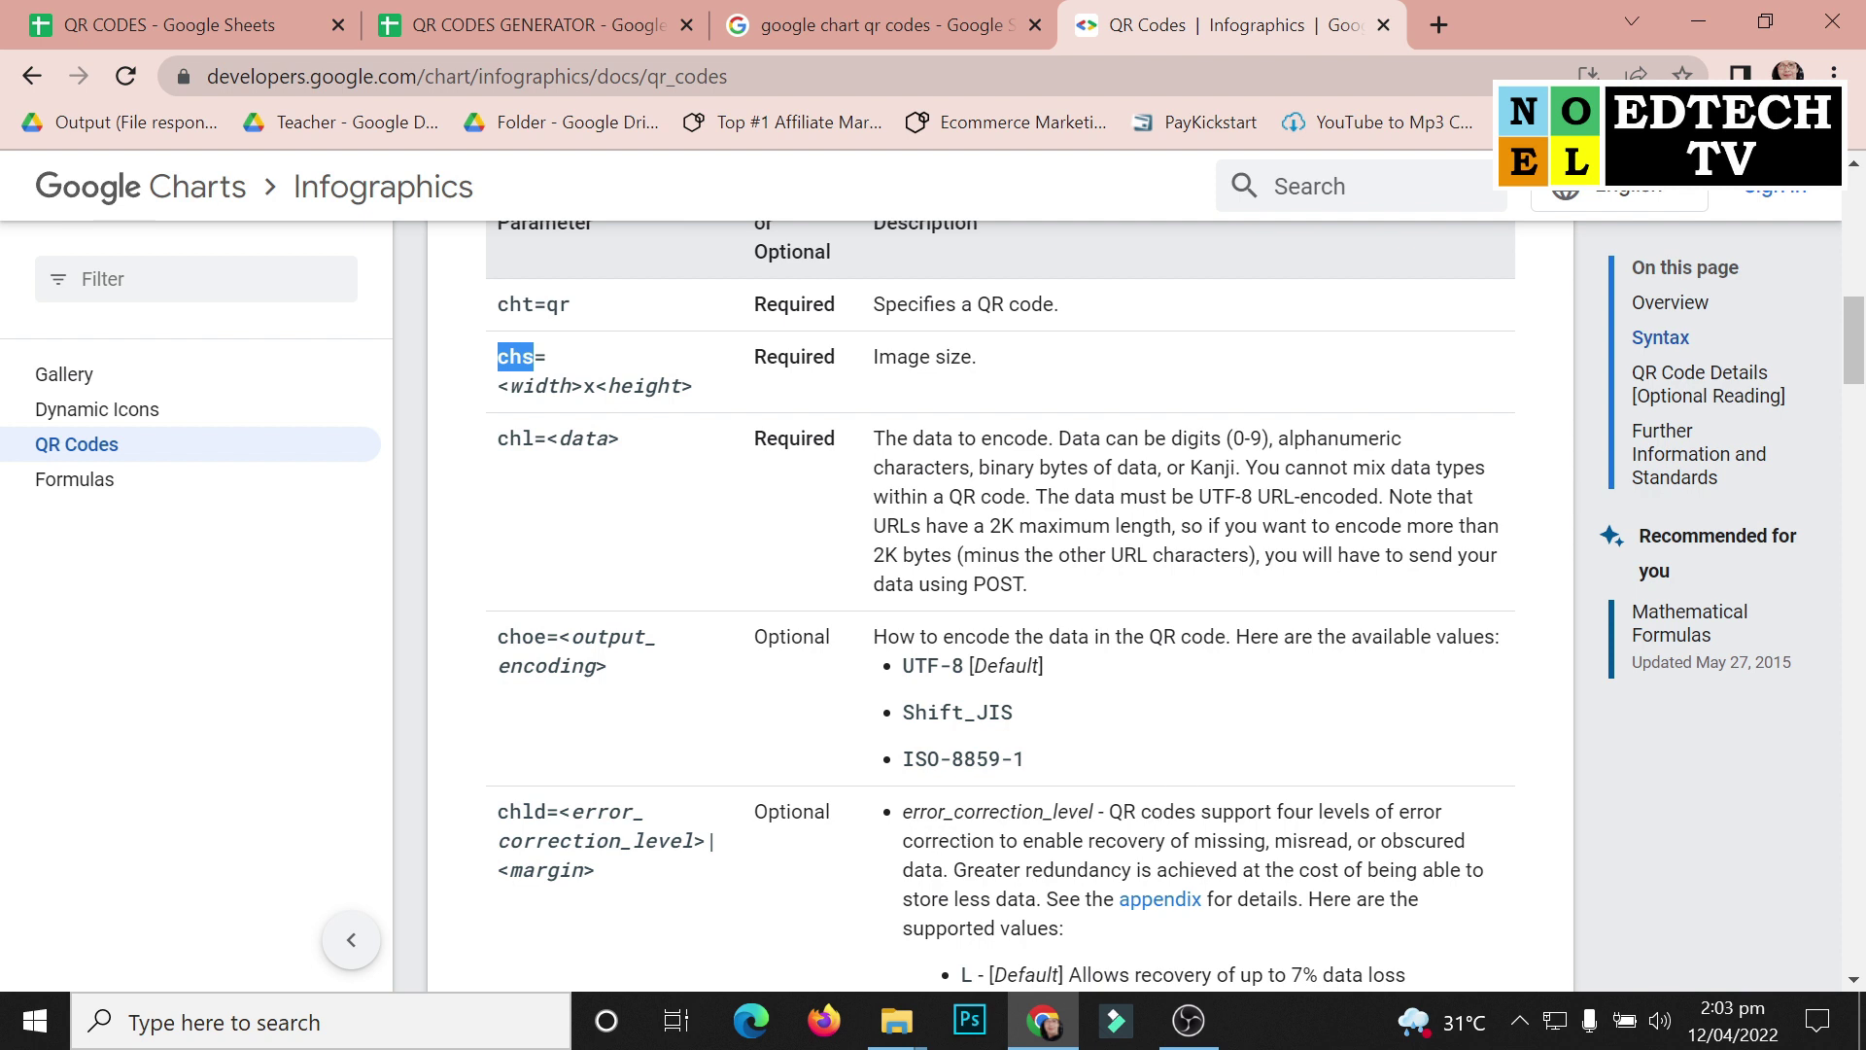
scroll(1221, 758, "up", 2)
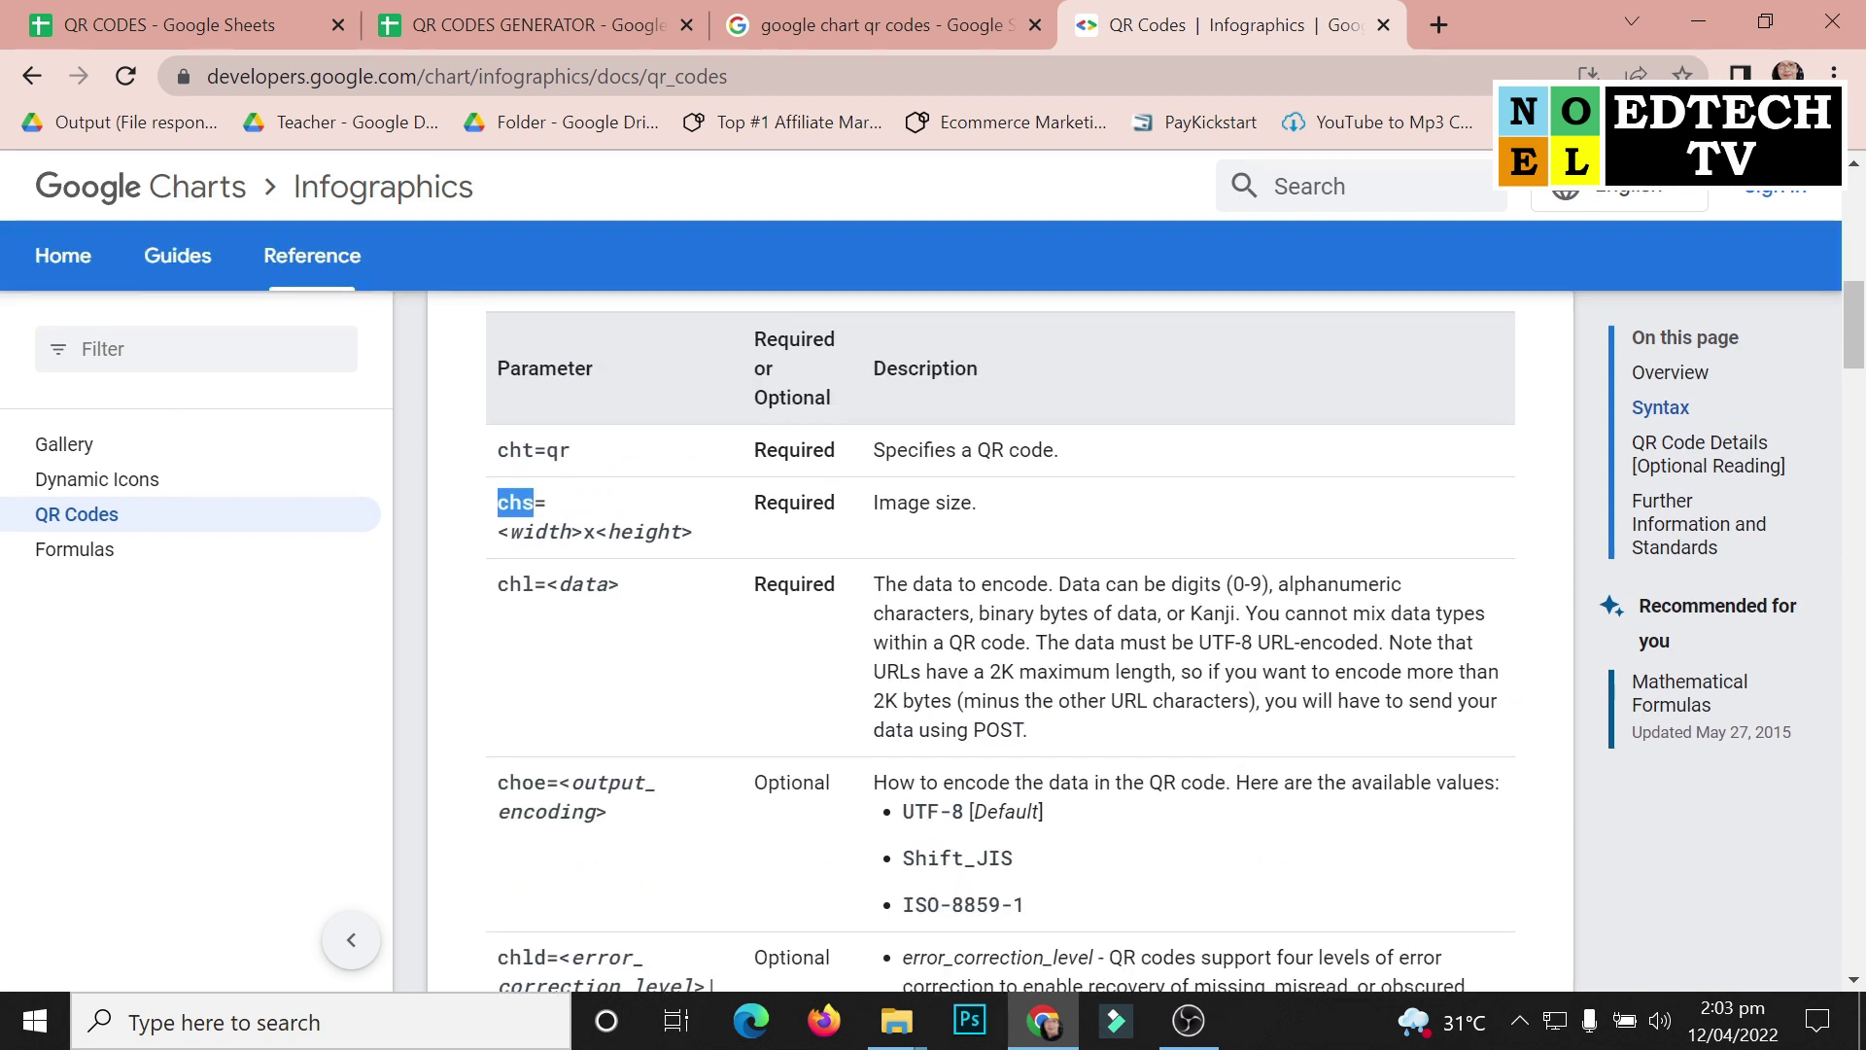
scroll(1190, 812, "up", 2)
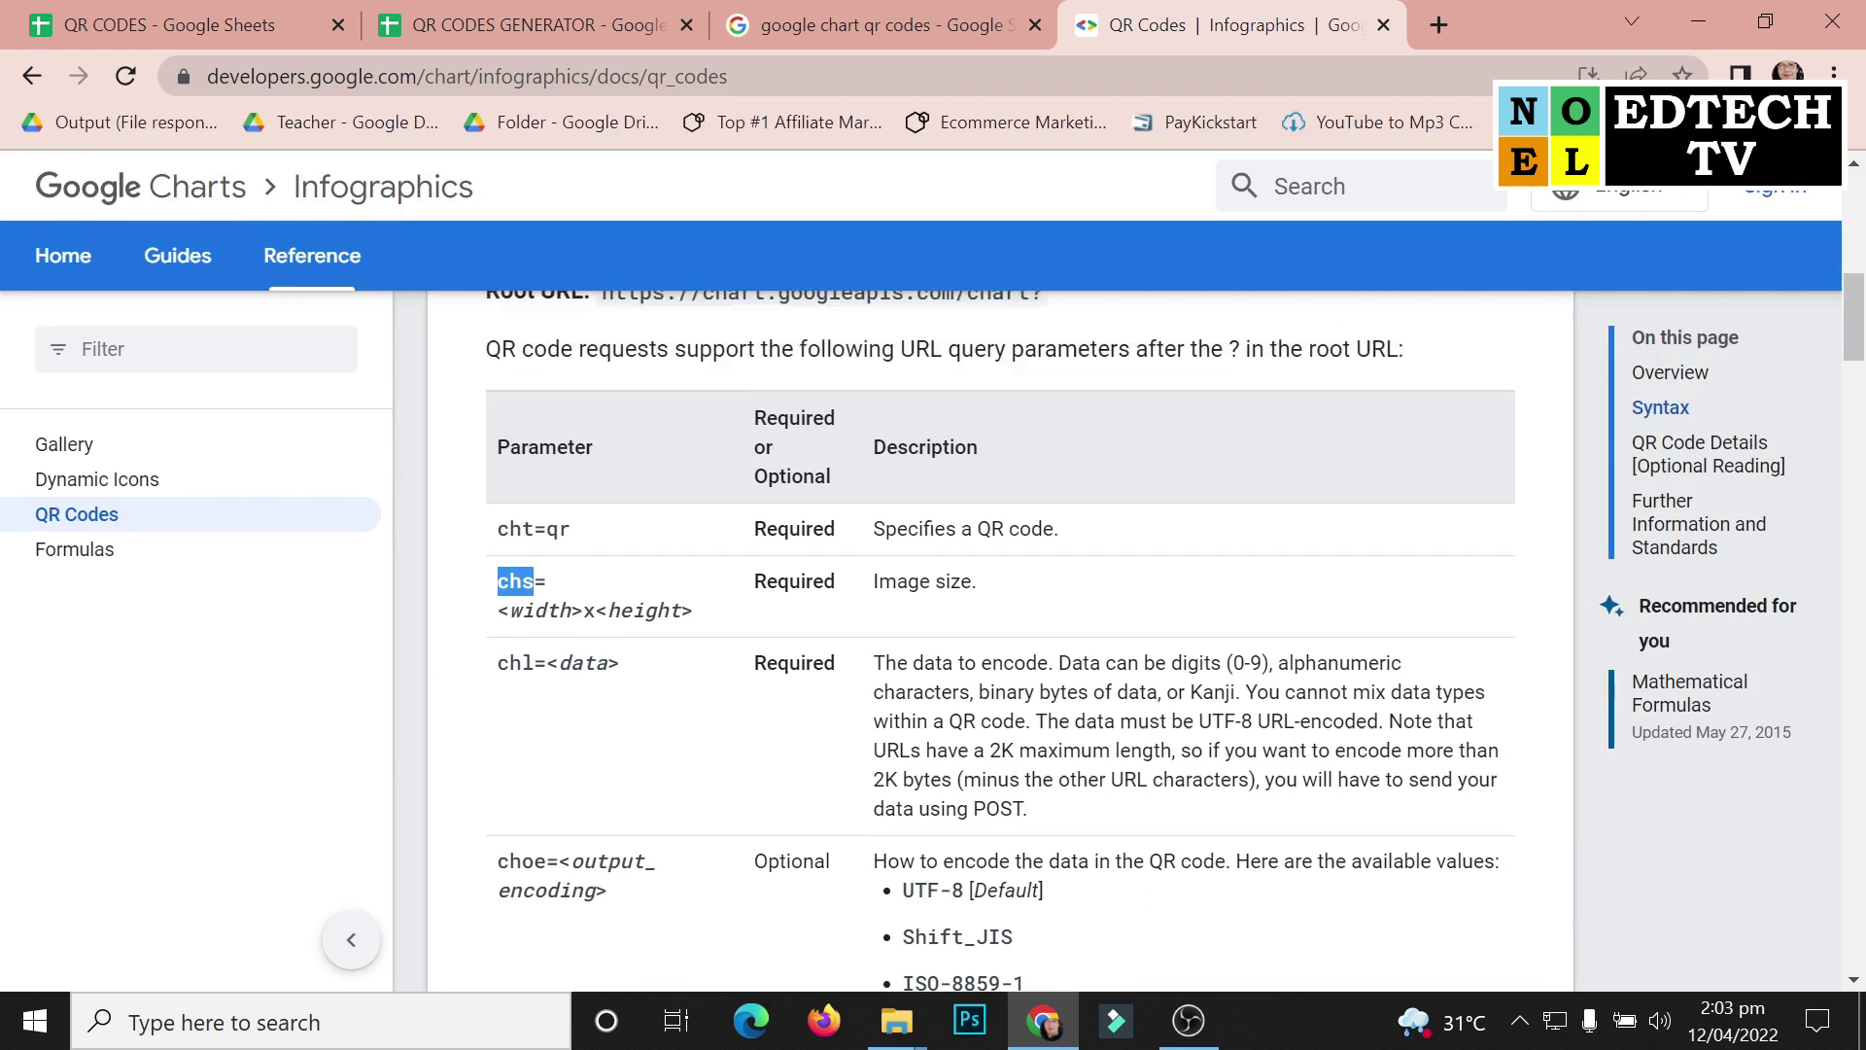
scroll(792, 632, "up", 1)
left_click_drag(789, 595, 799, 739)
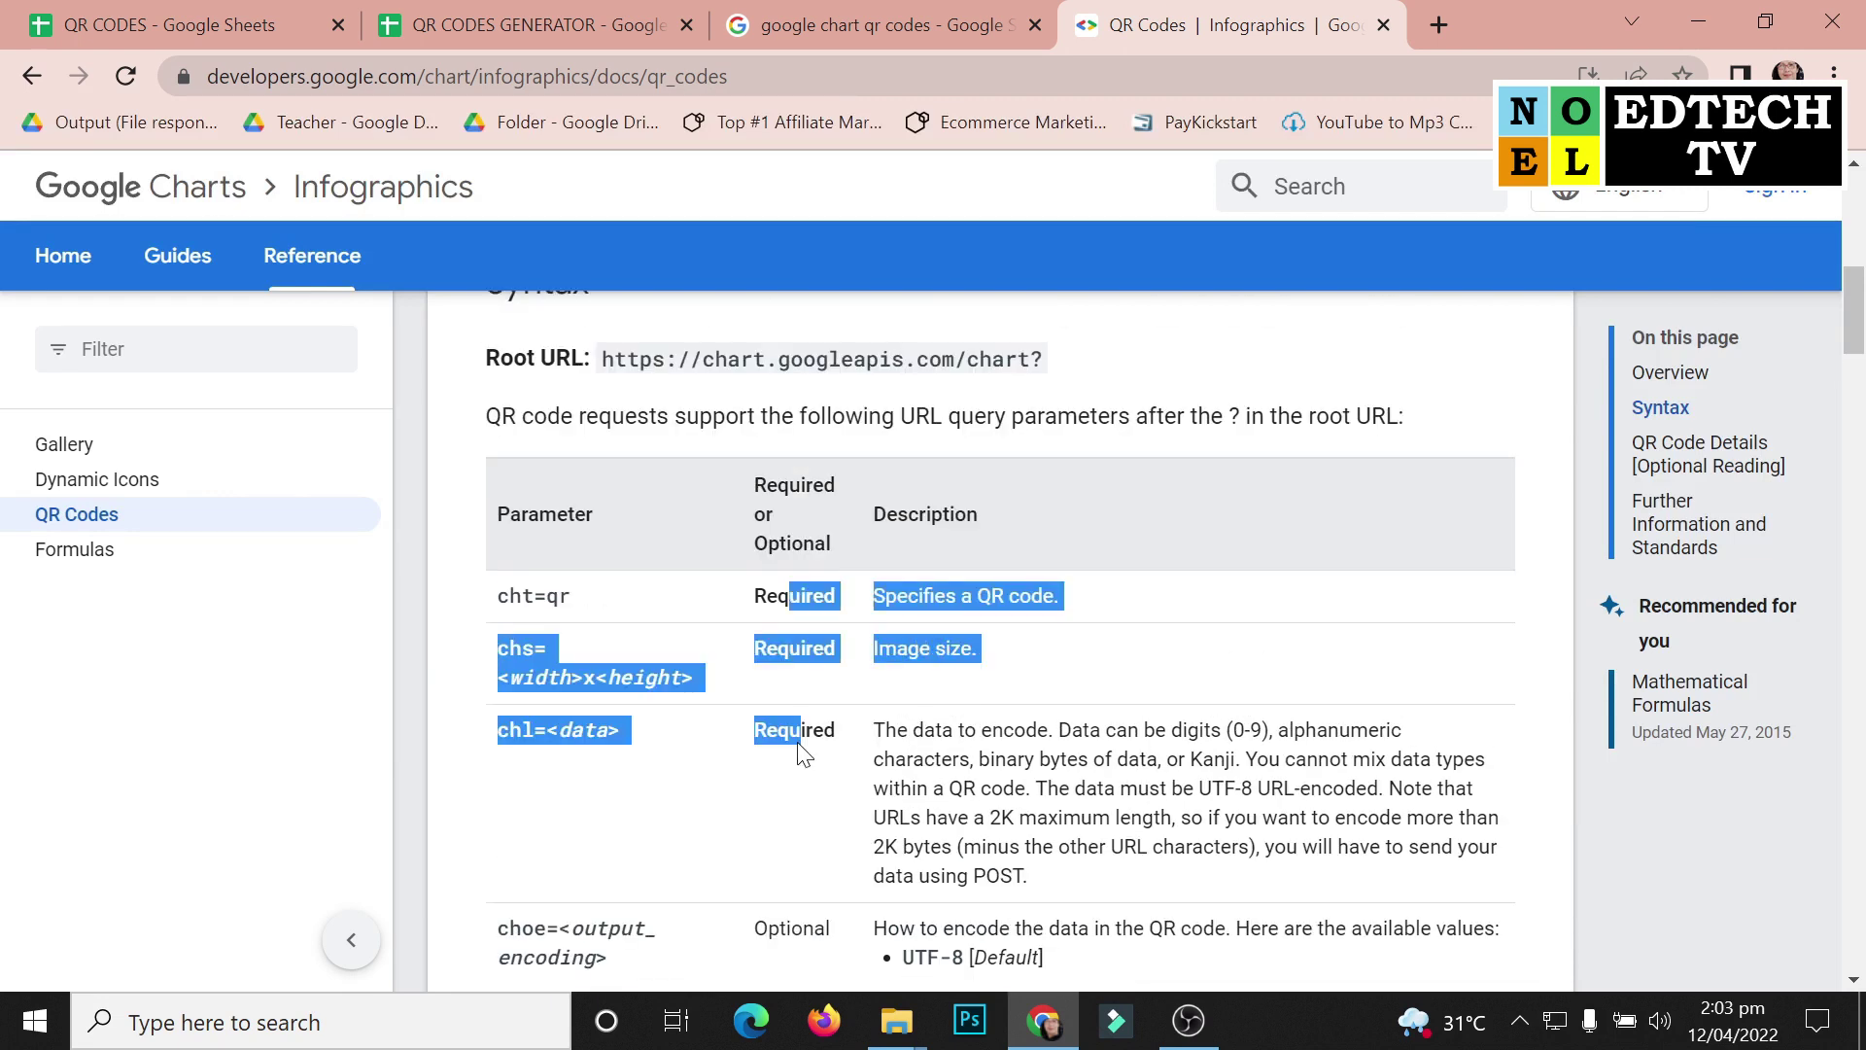
left_click(1180, 701)
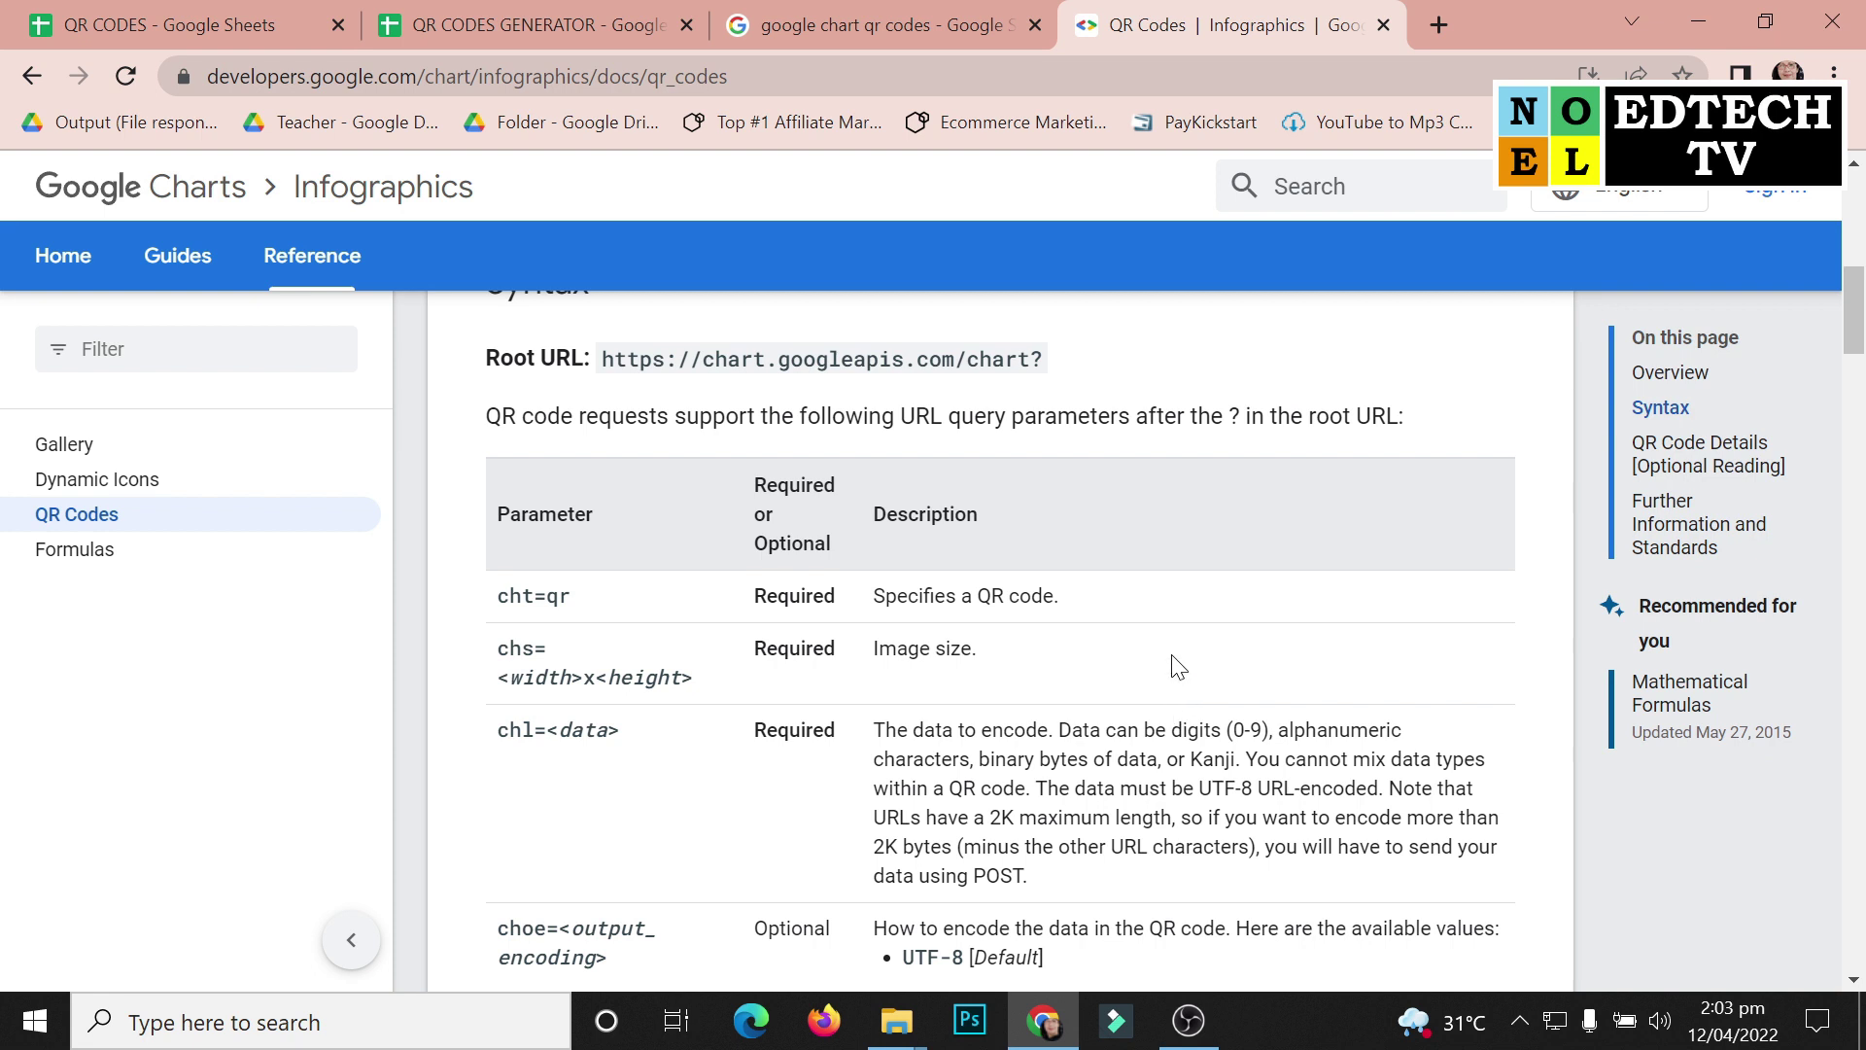
scroll(1178, 666, "up", 2)
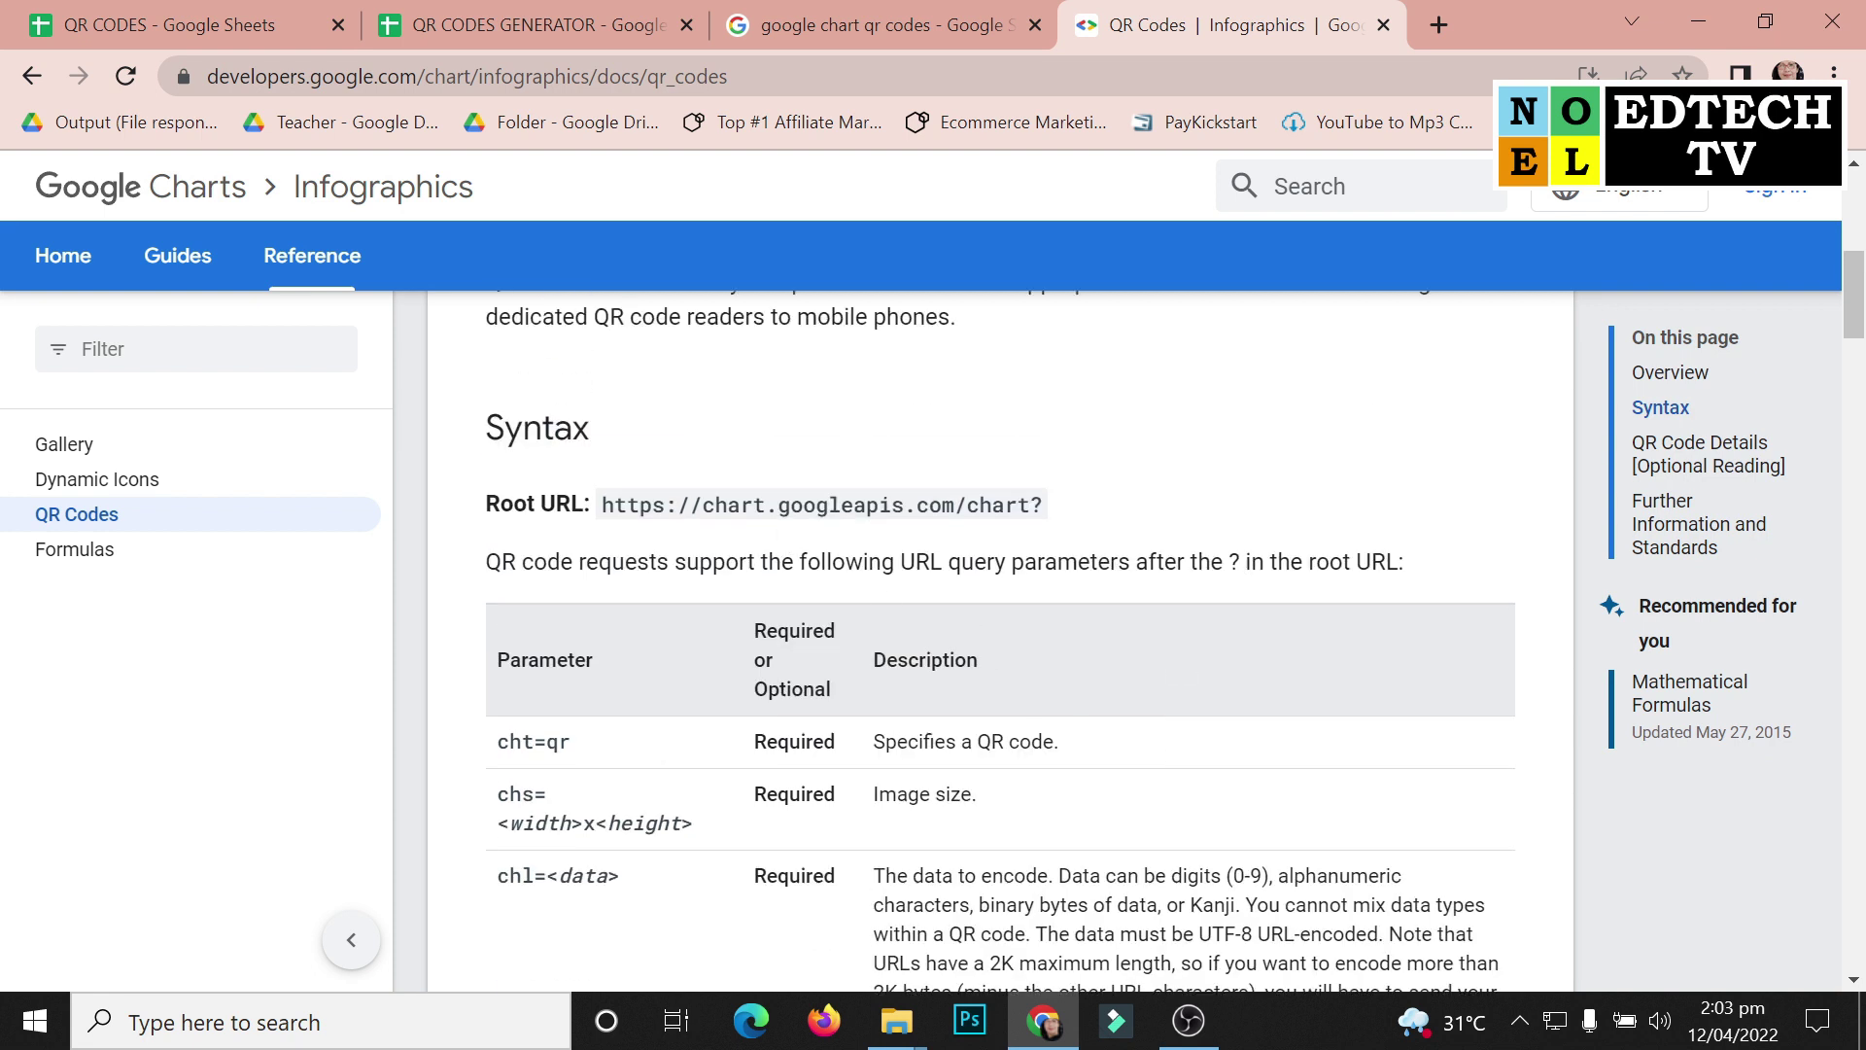
left_click_drag(602, 504, 1043, 505)
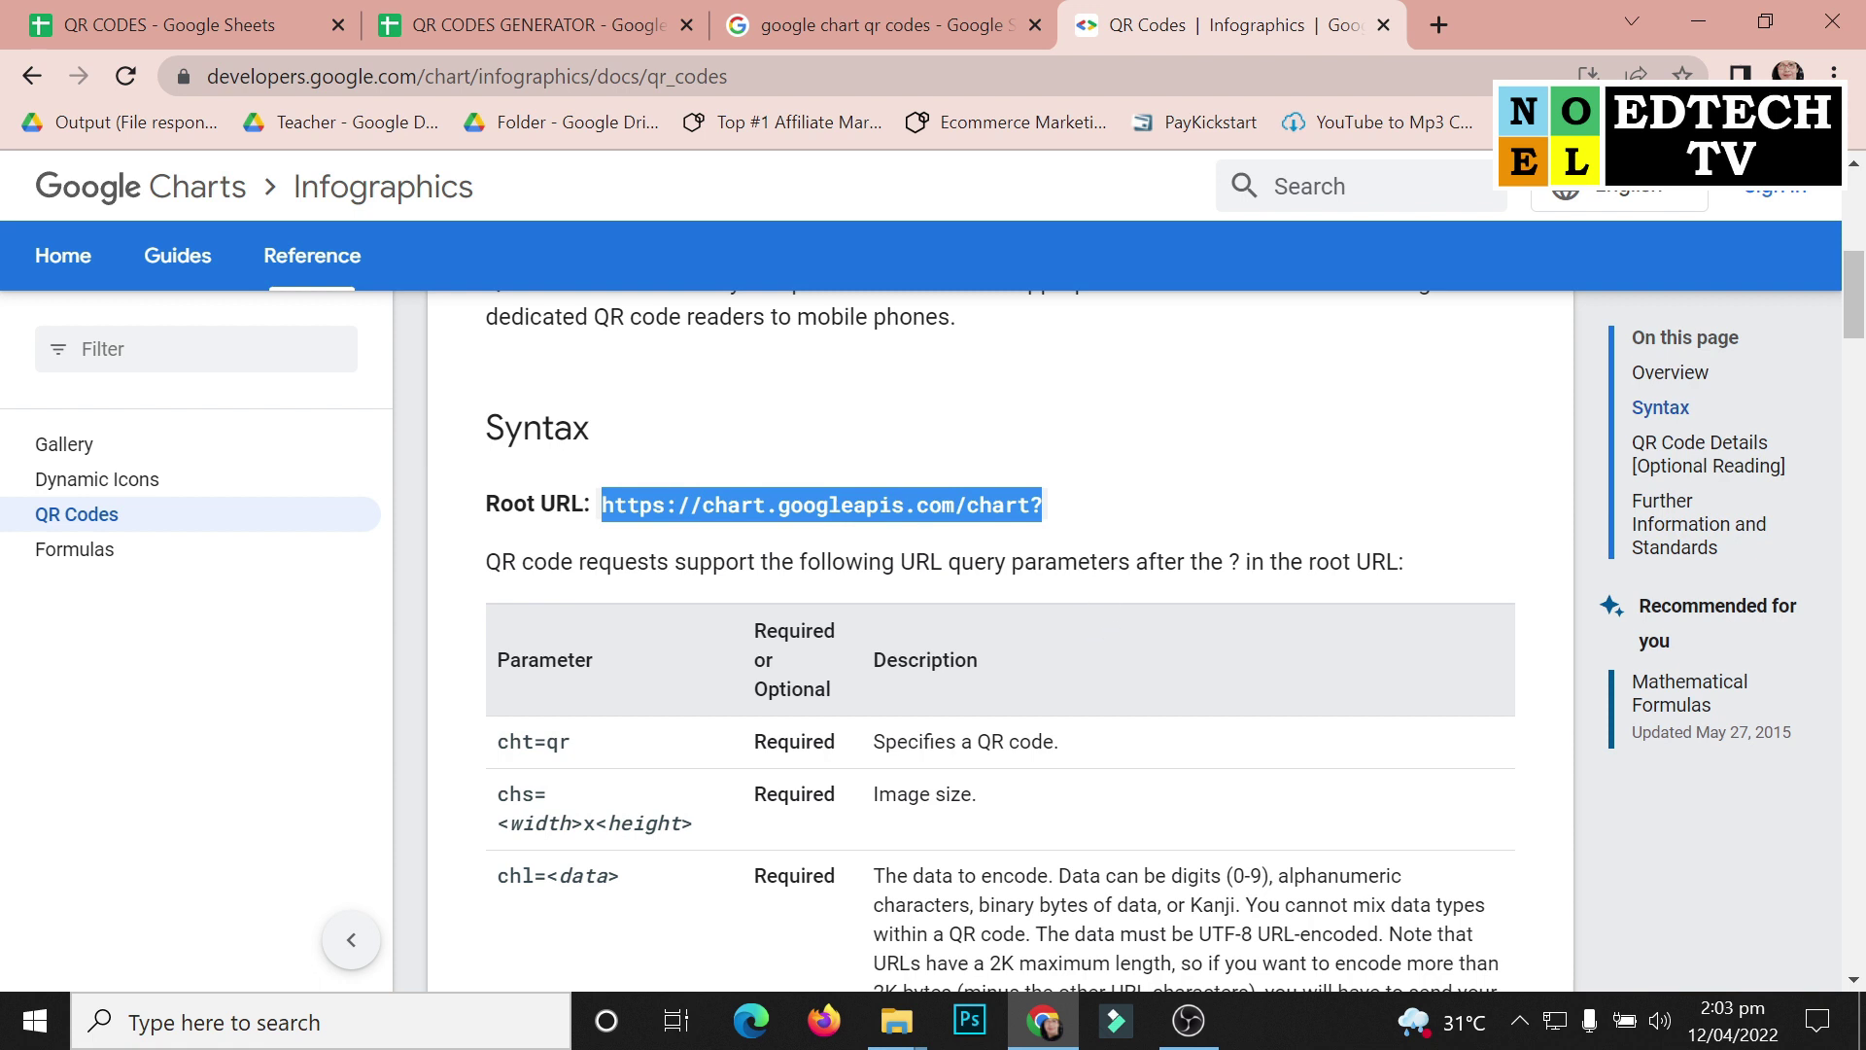
In cell B5 of QR CODES, type =image(" and paste the chart API root URL
left_click(234, 8)
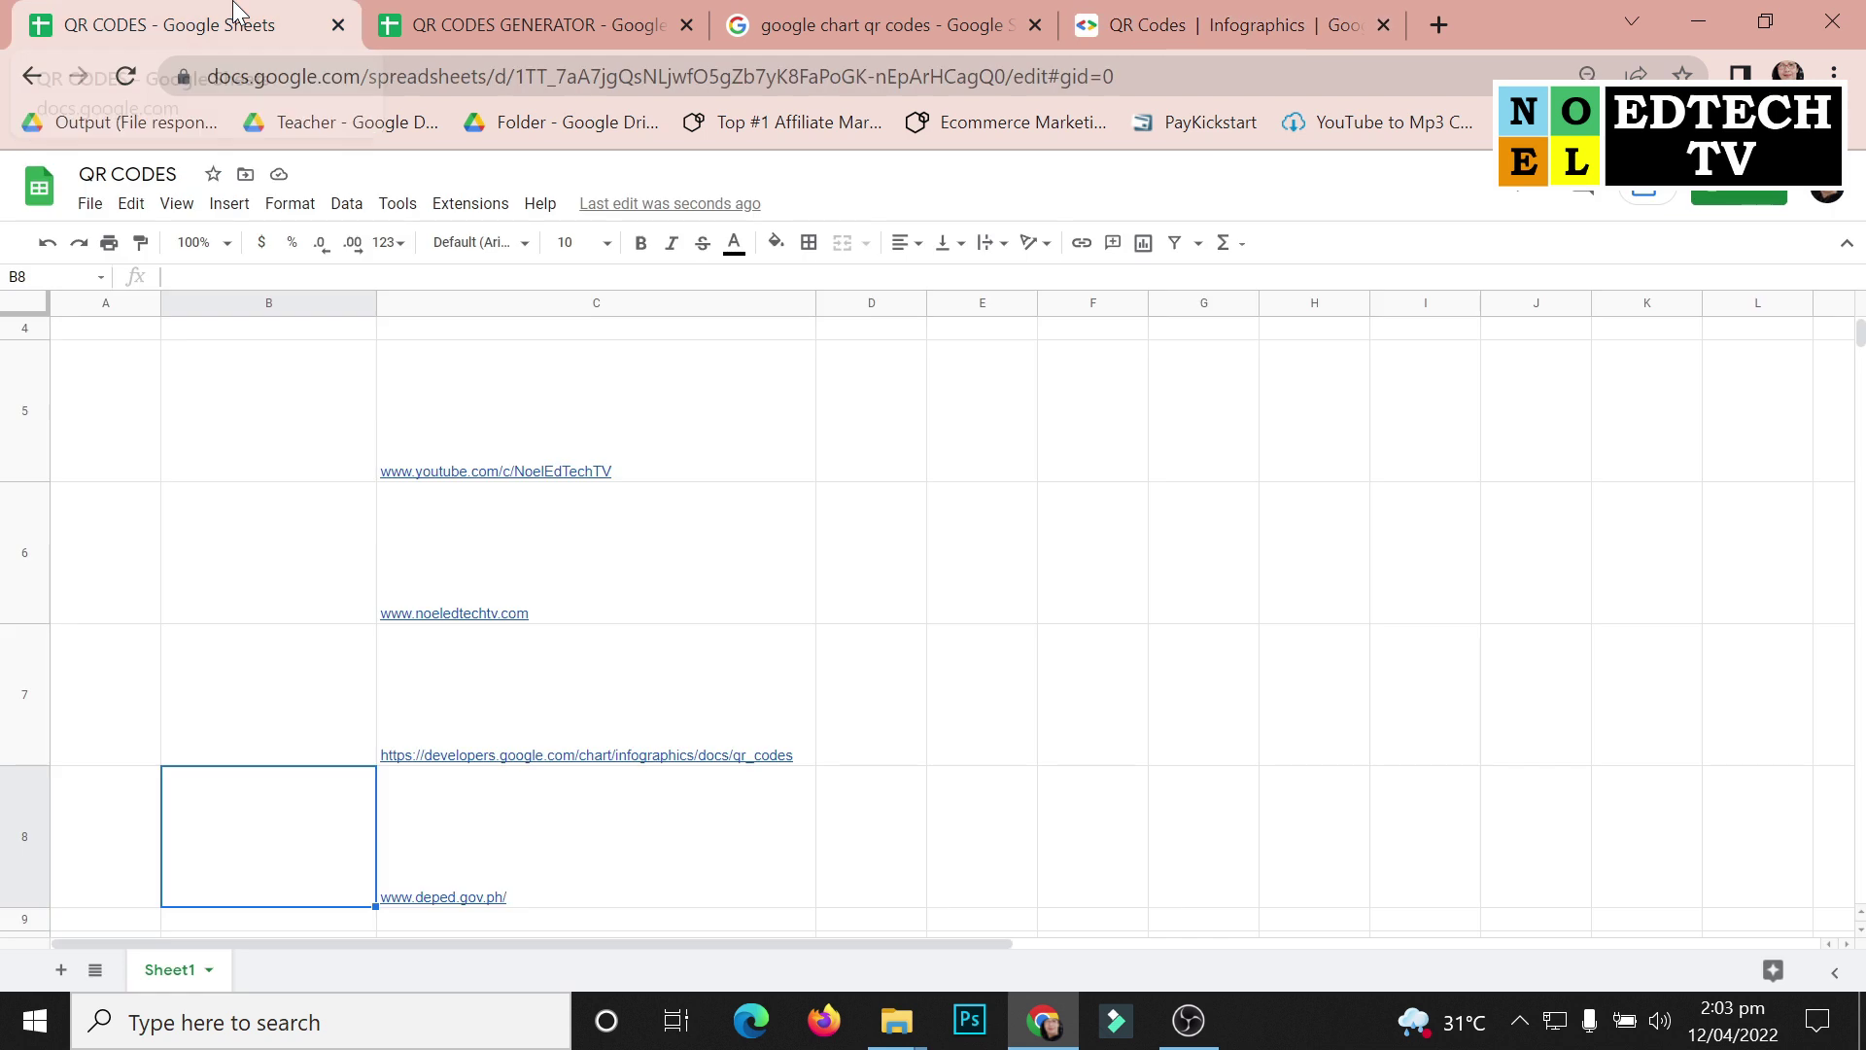
left_click(231, 428)
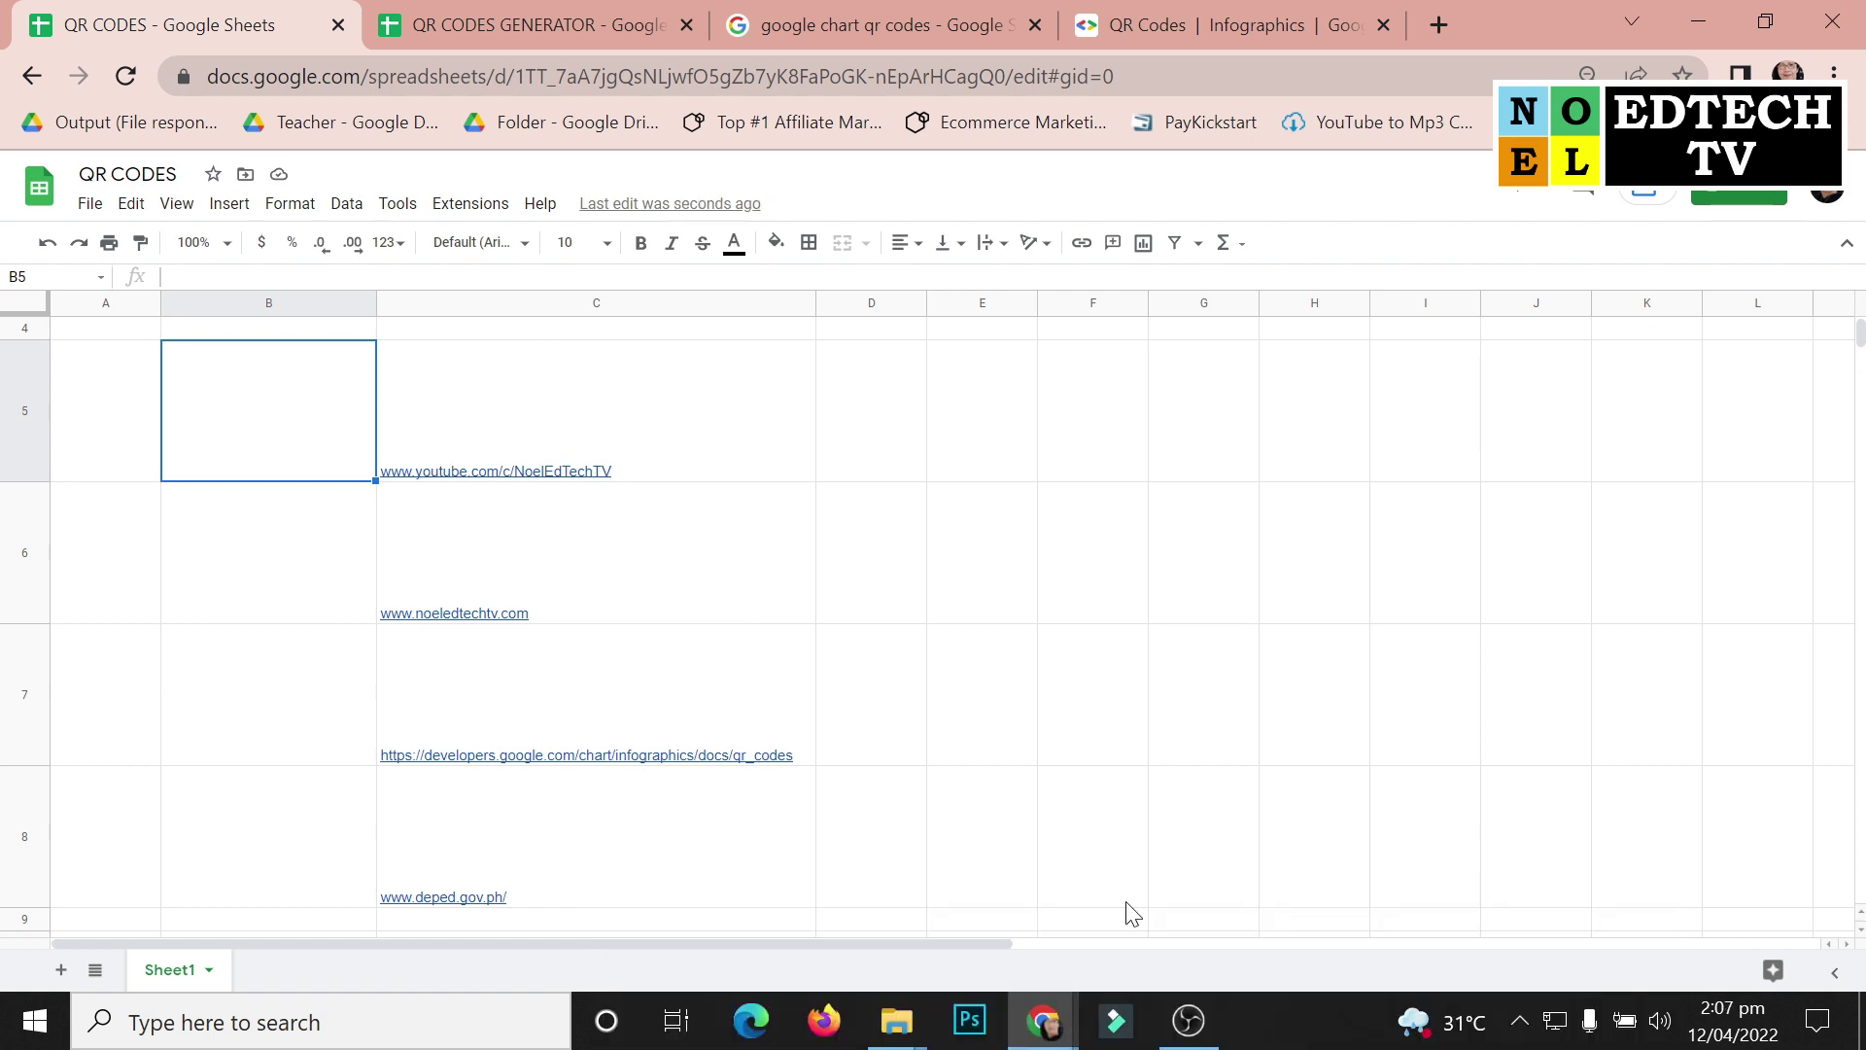
type("=image")
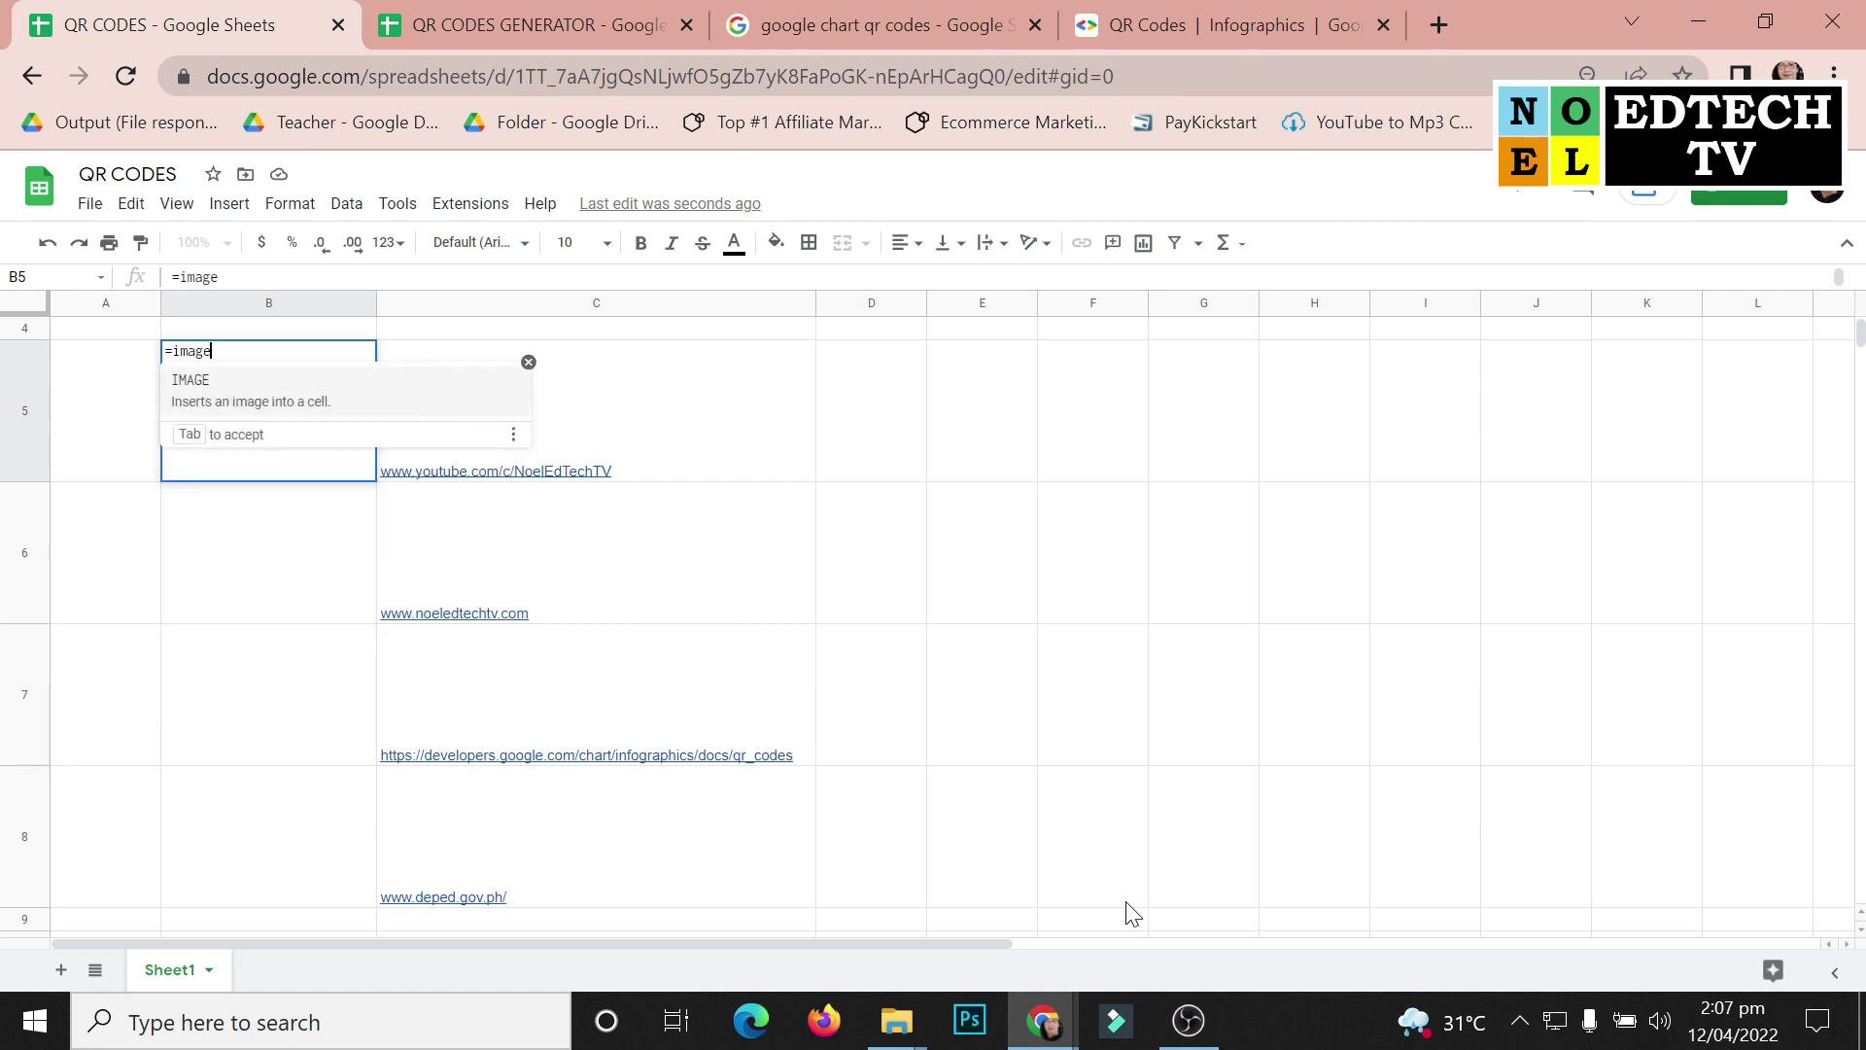
type("(")
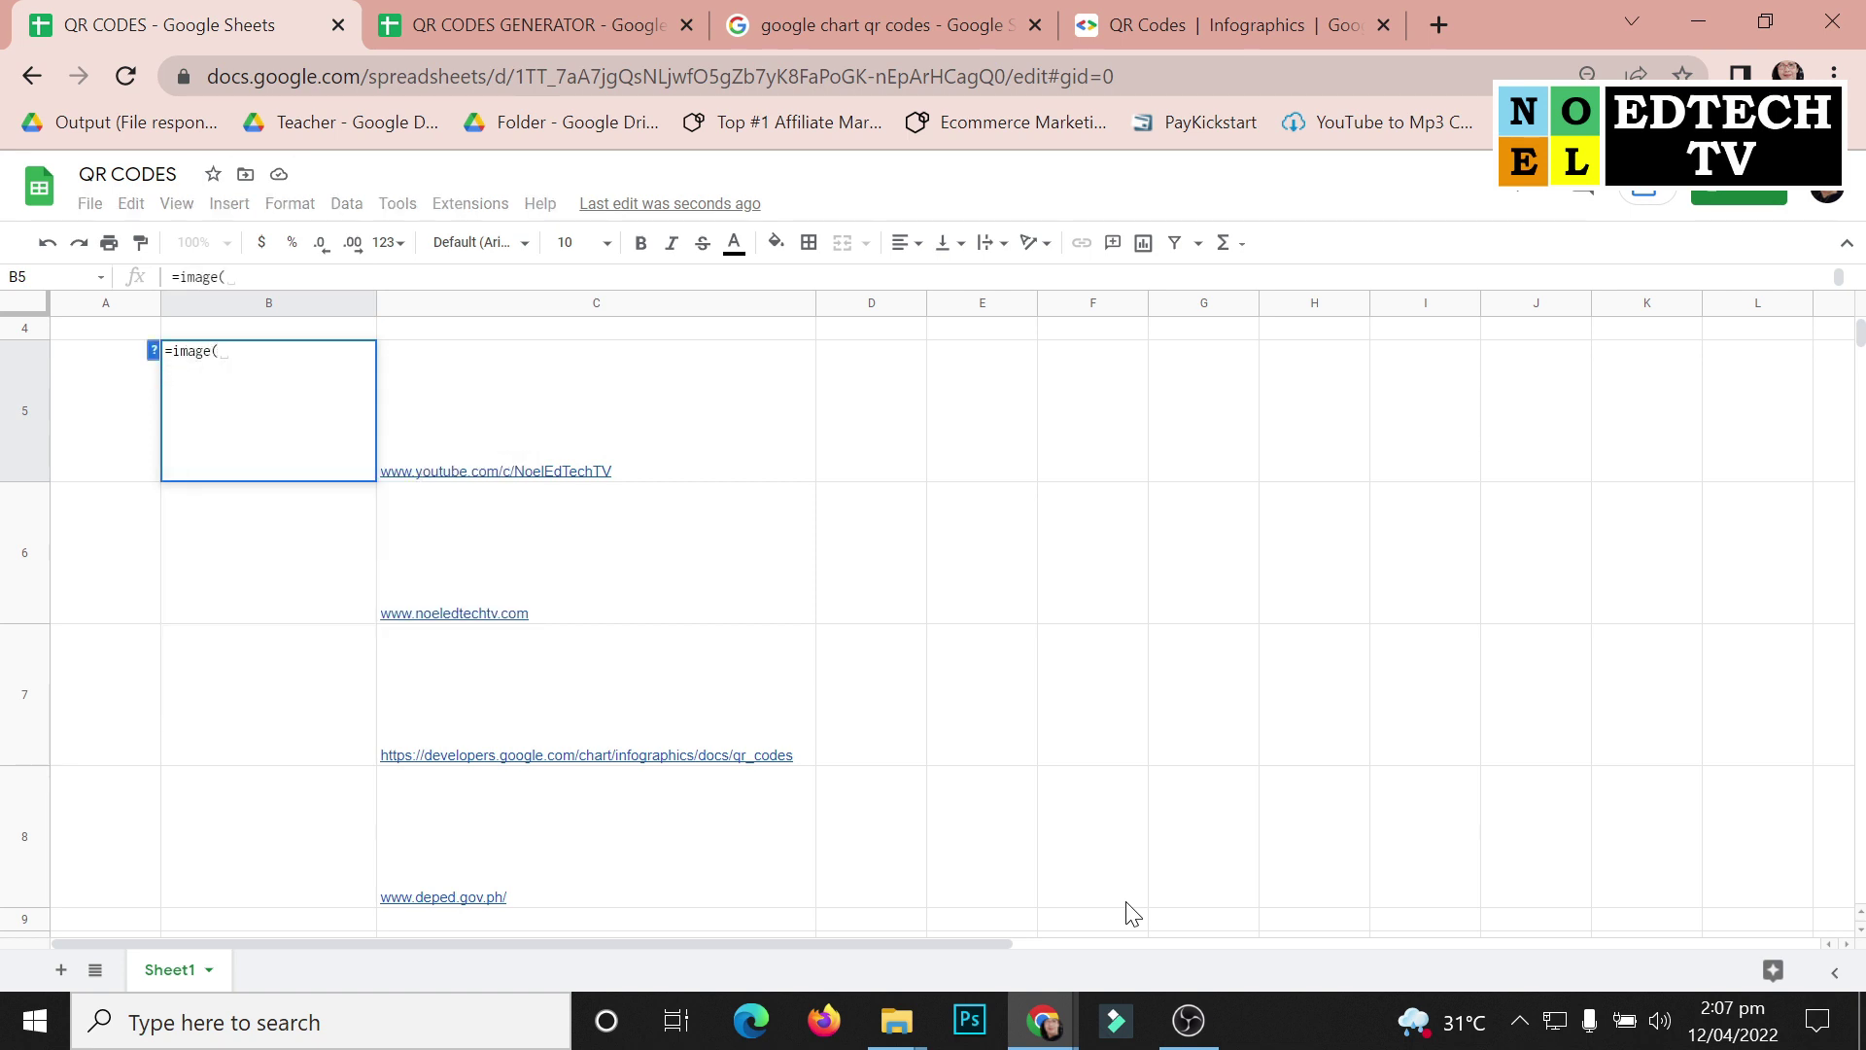
type("\"")
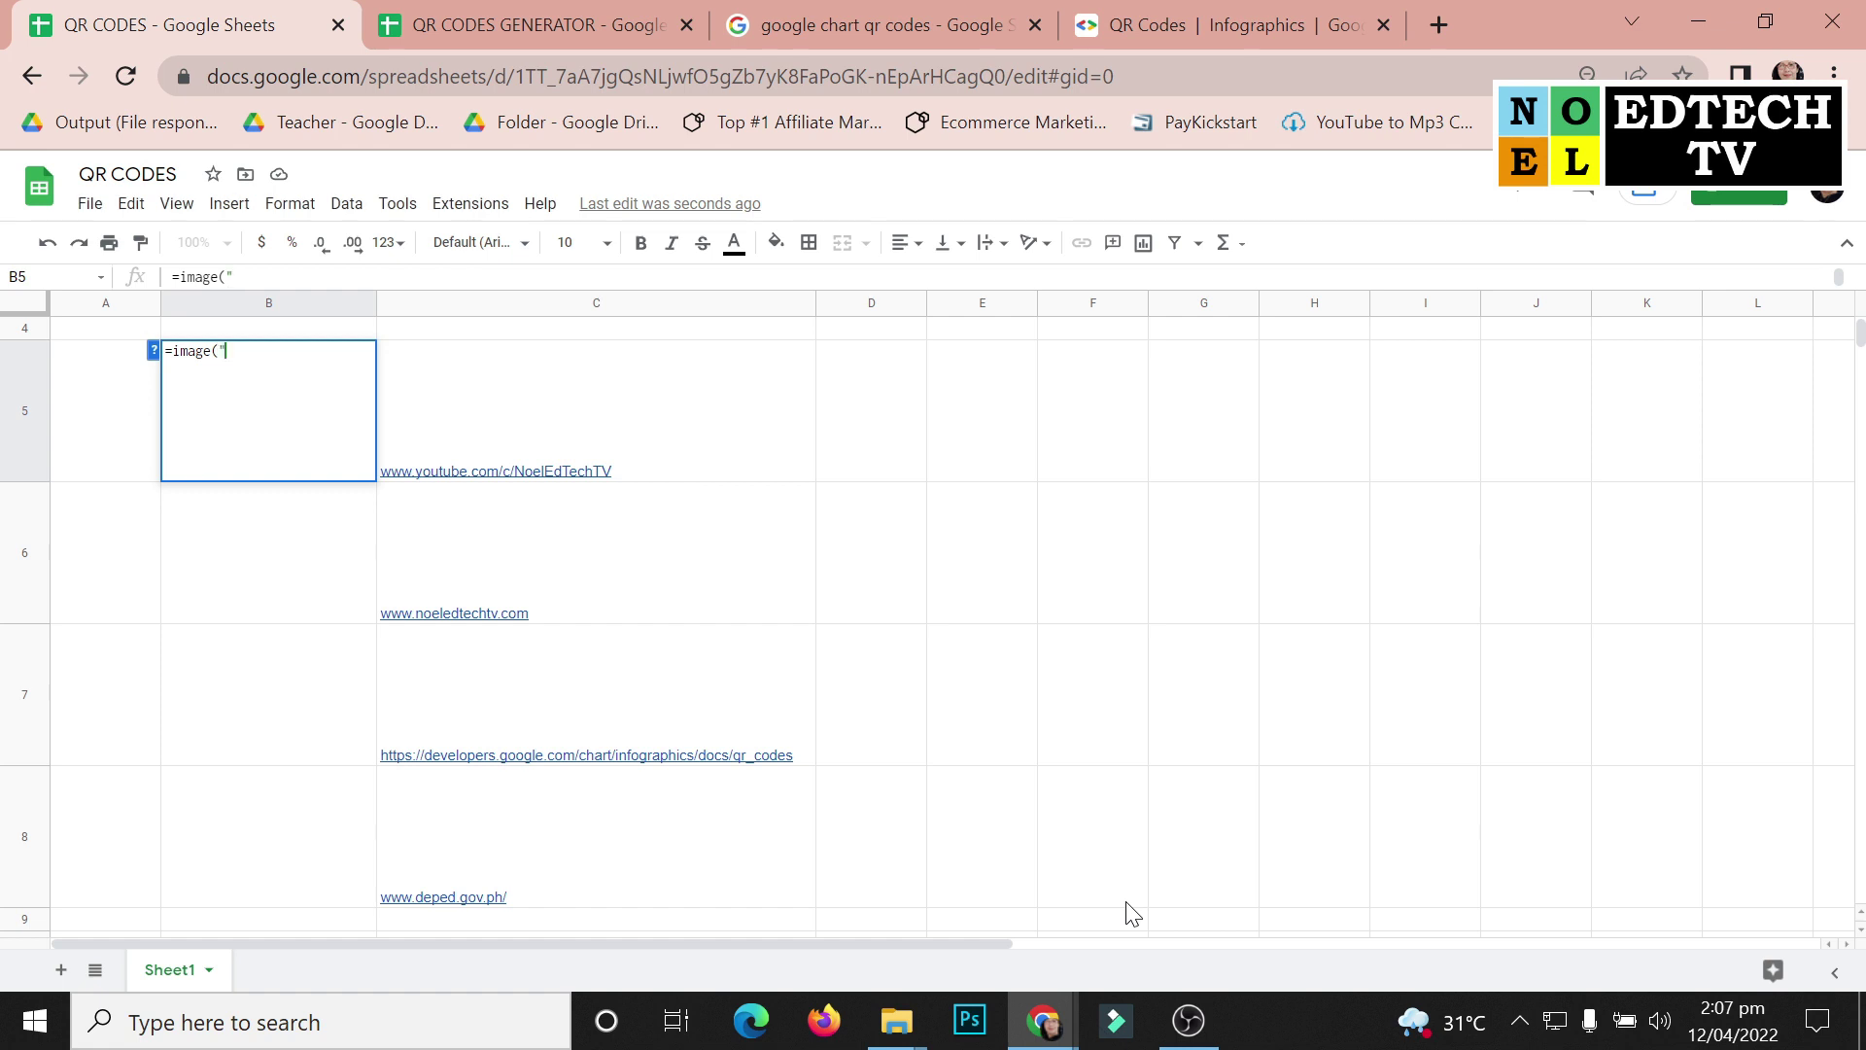
type("https://chart.googleapis.com/chart?")
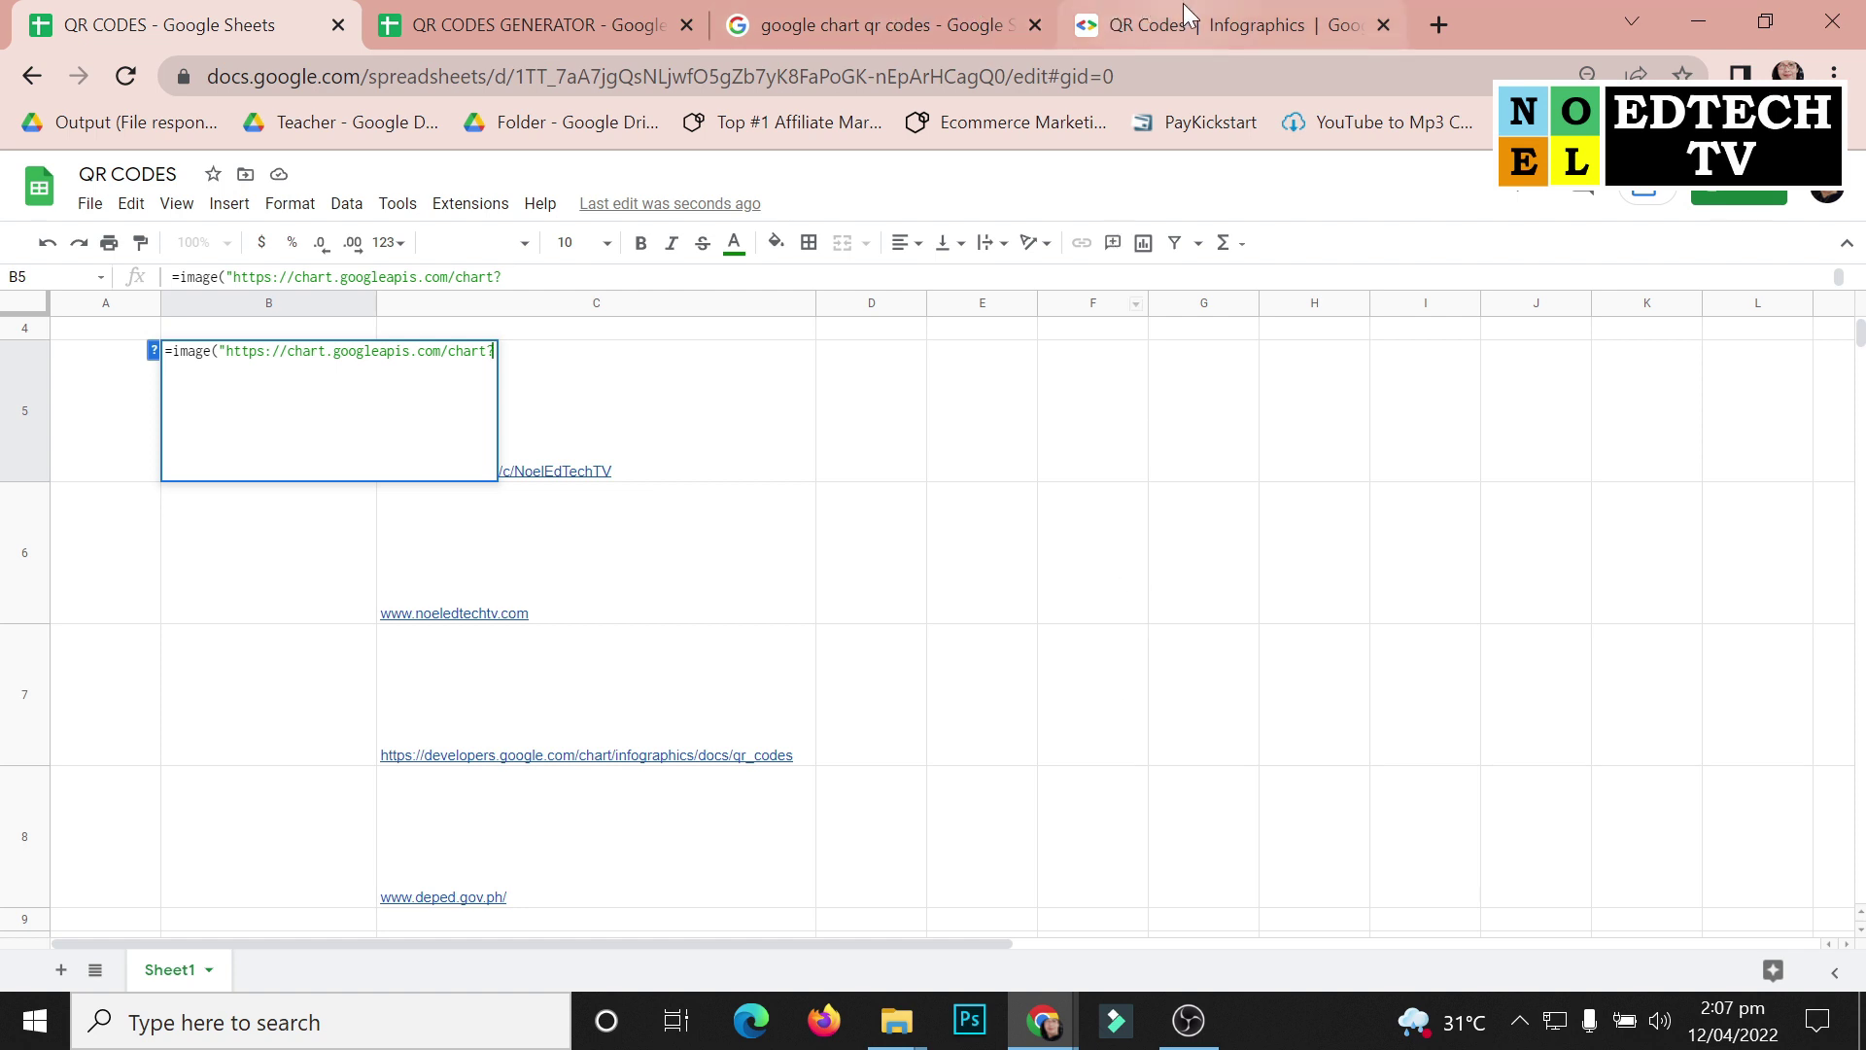
Select the cht=qr parameter in the documentation, then return to the QR CODES spreadsheet
left_click(1188, 29)
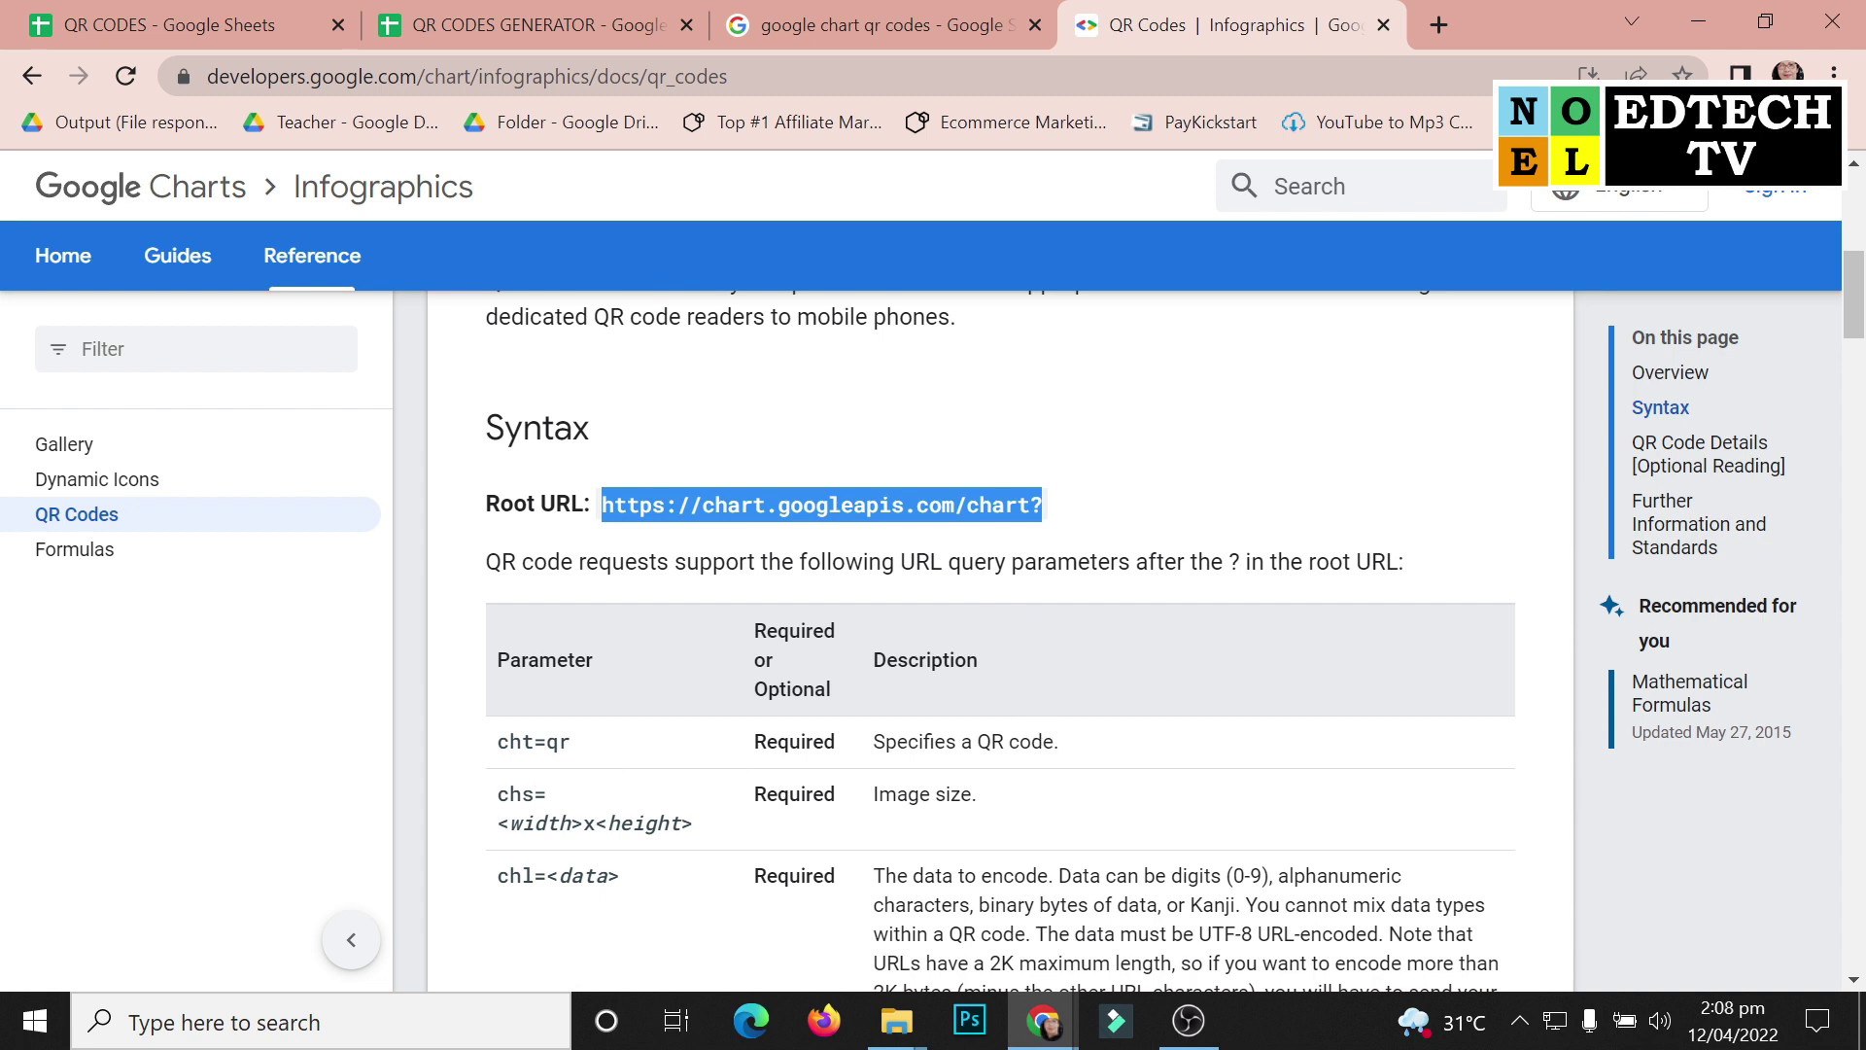
left_click_drag(496, 741, 572, 751)
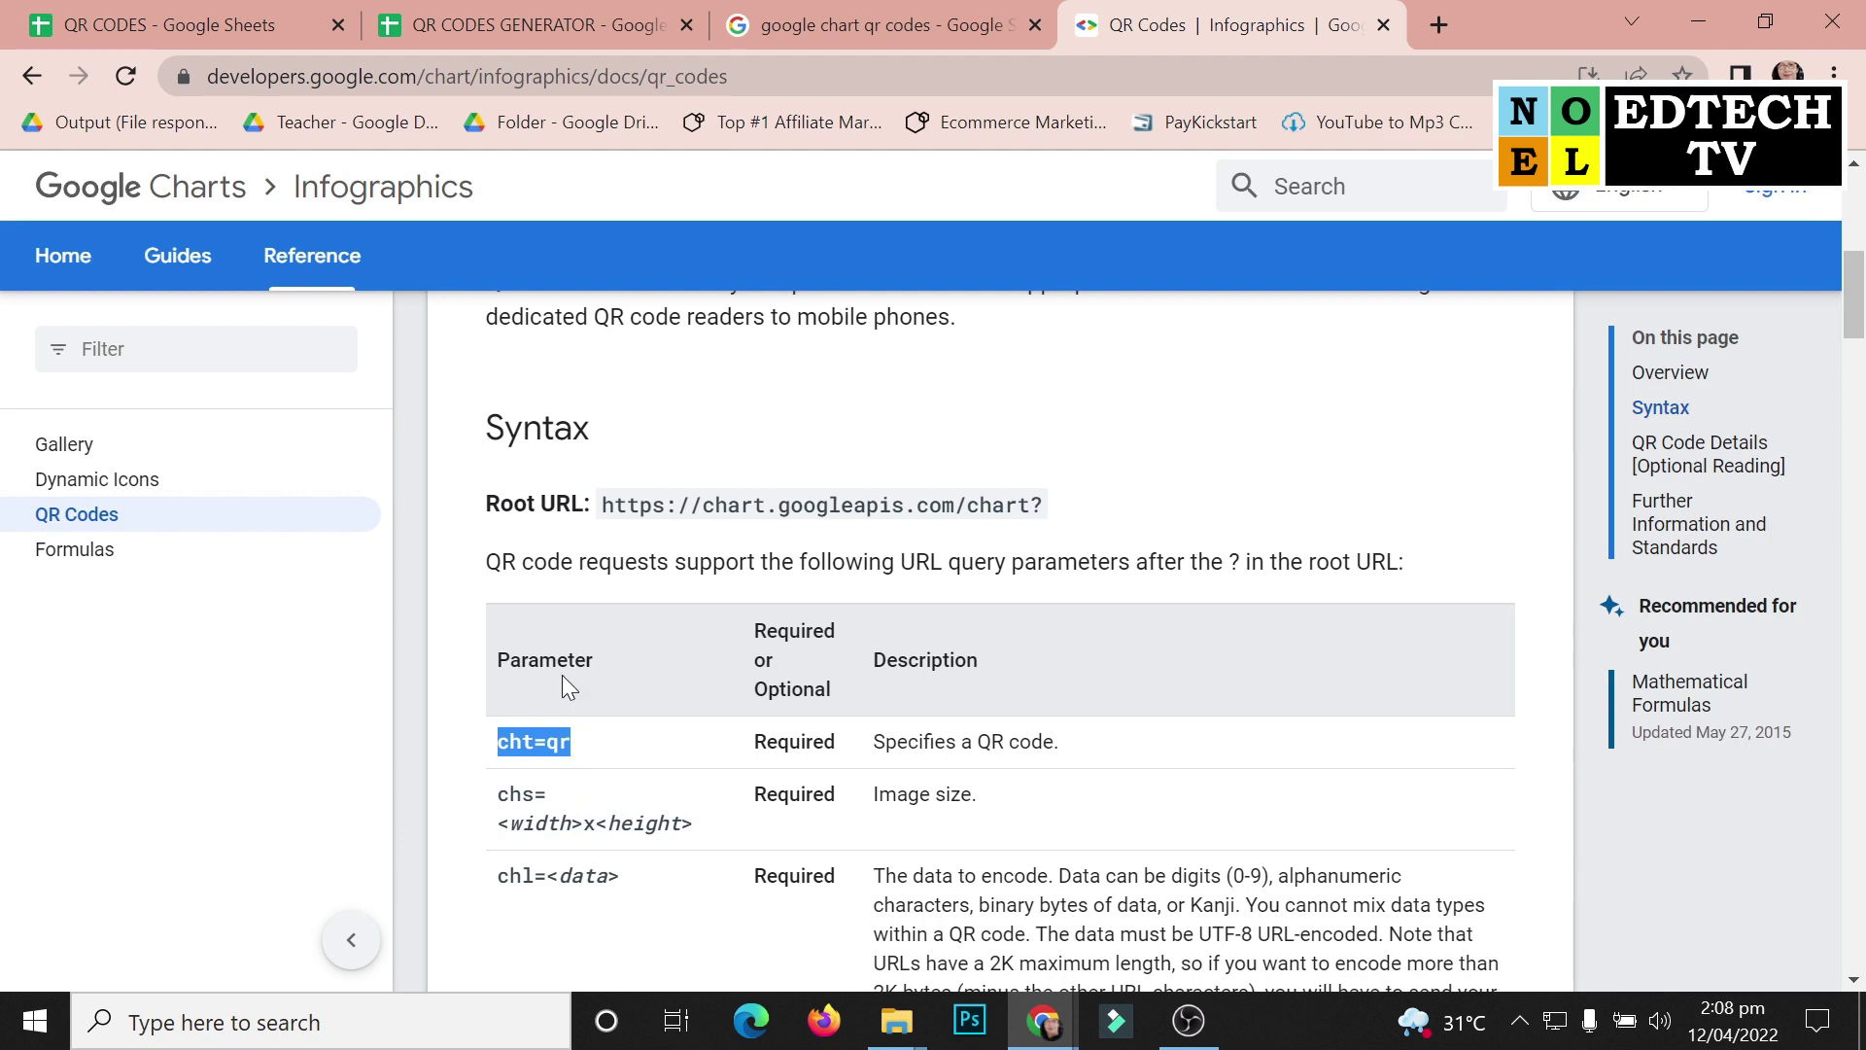
left_click(232, 10)
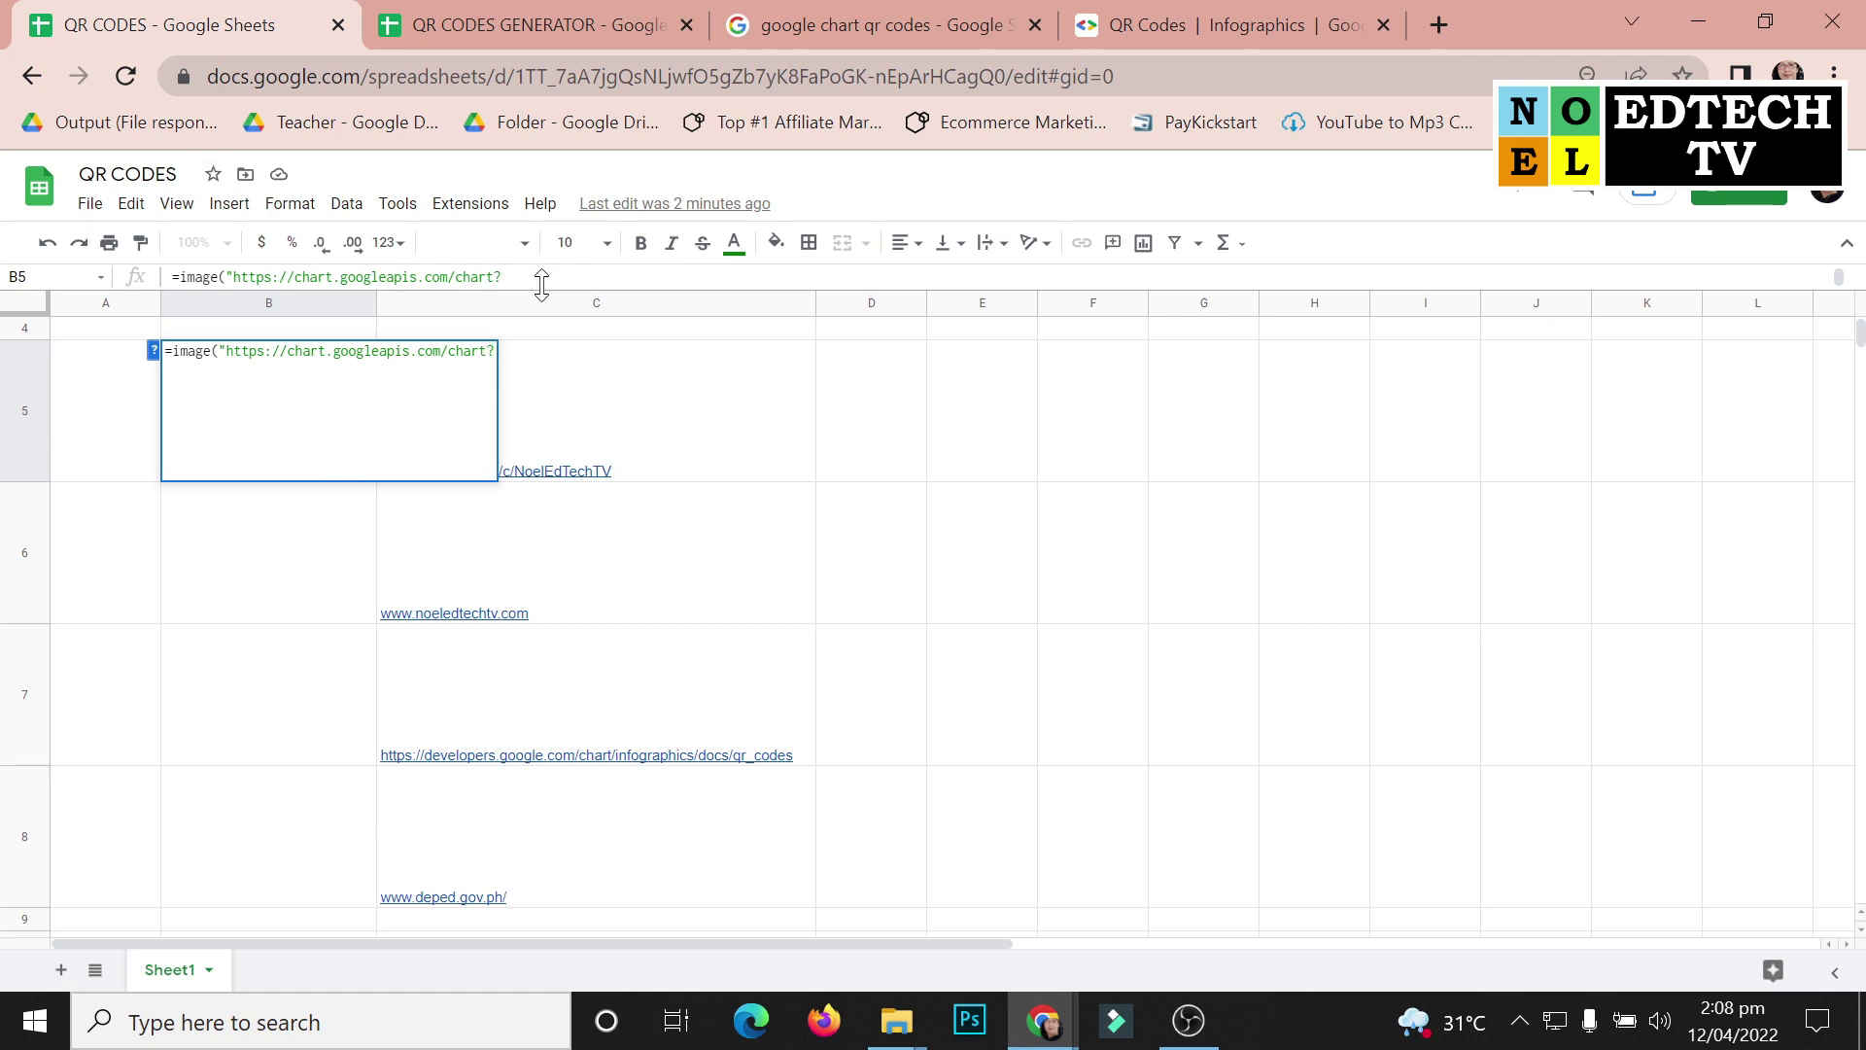
Append cht=qr& to the B5 formula, then go back to the QR Codes documentation
type("cht=qr")
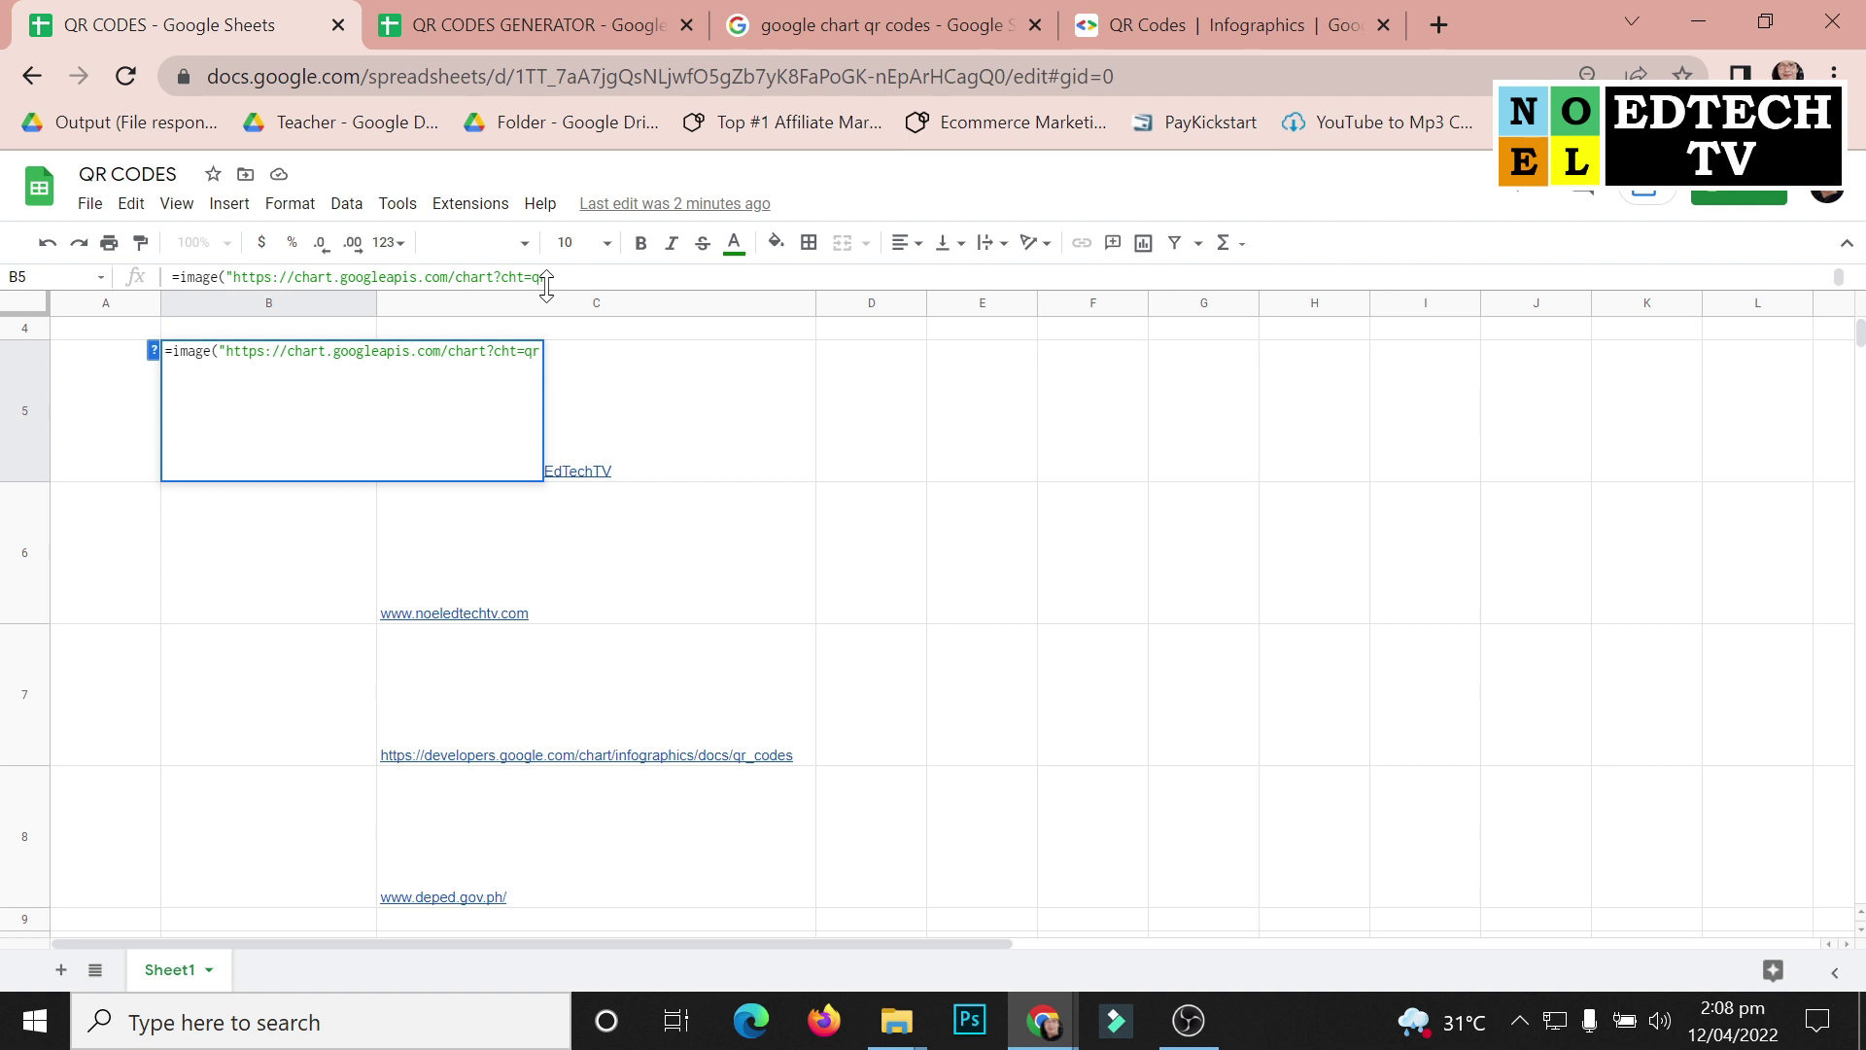
type("&")
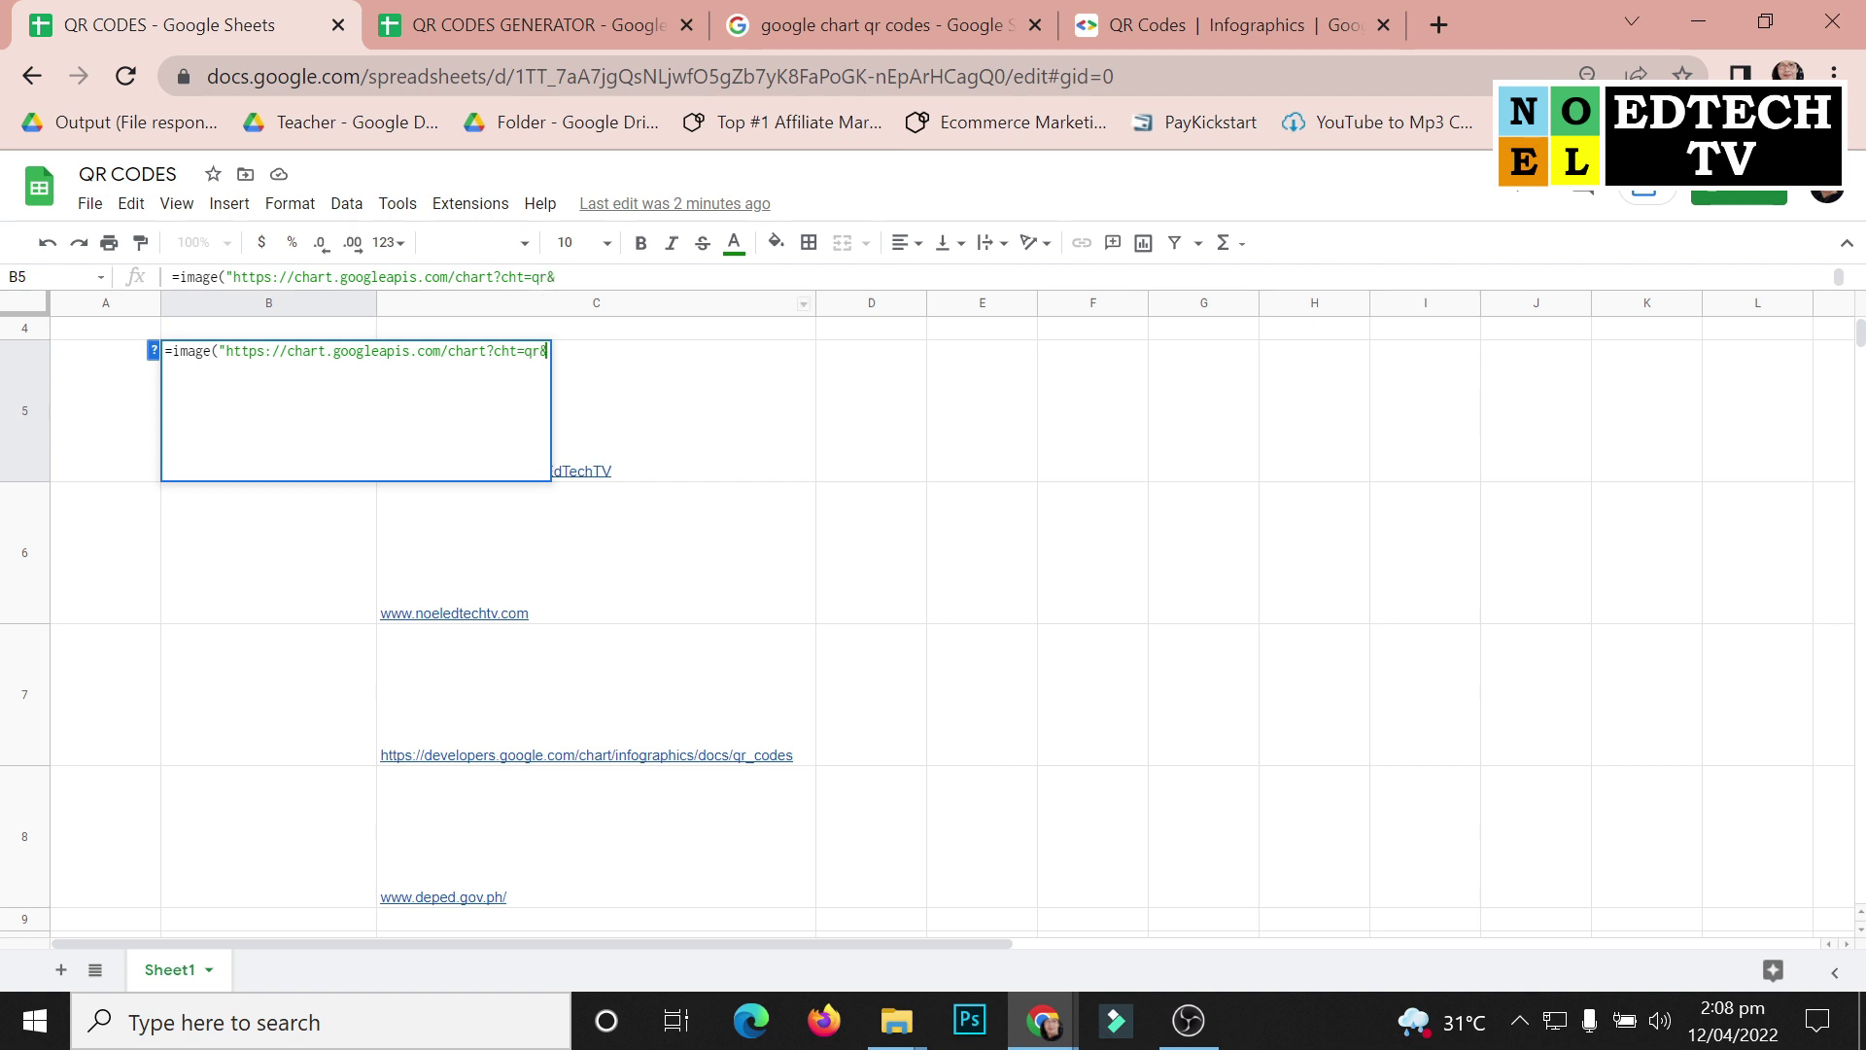
left_click(1194, 13)
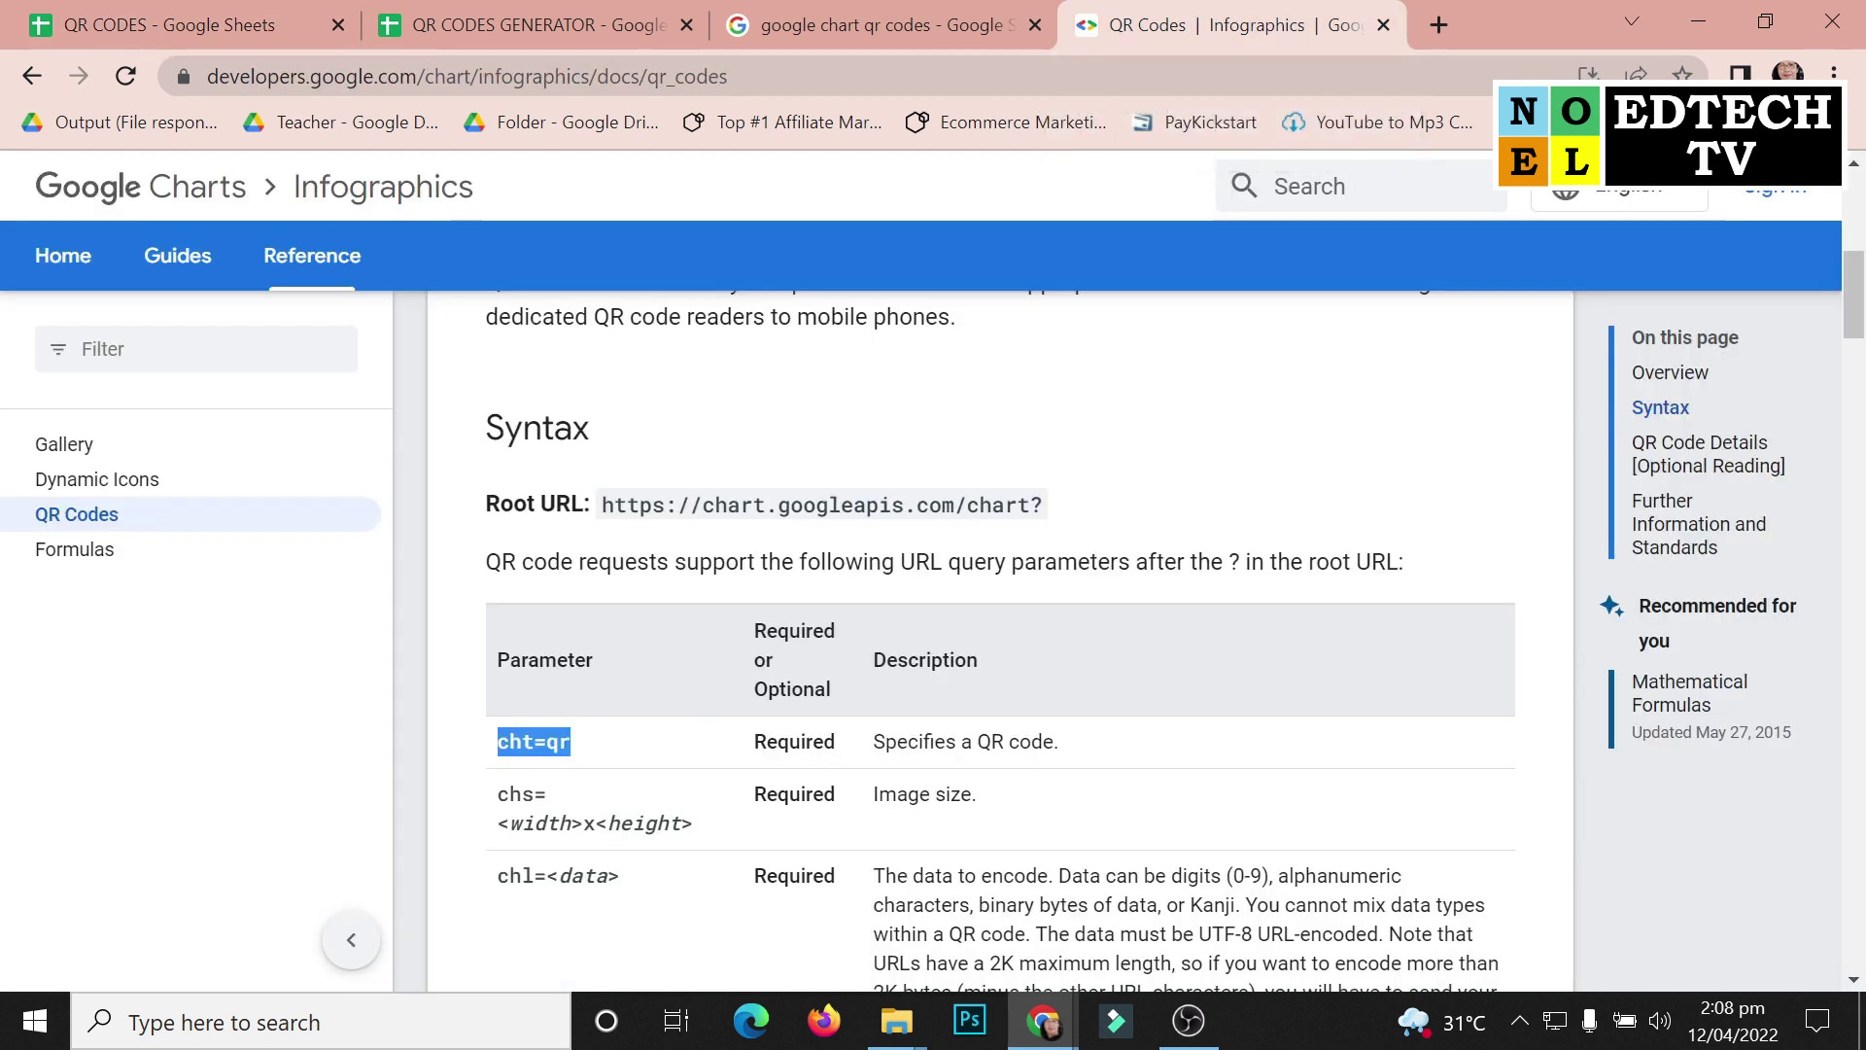
Locate the chs= image size parameter in the Google Developers docs, then return to the QR CODES sheet
left_click_drag(497, 795, 549, 796)
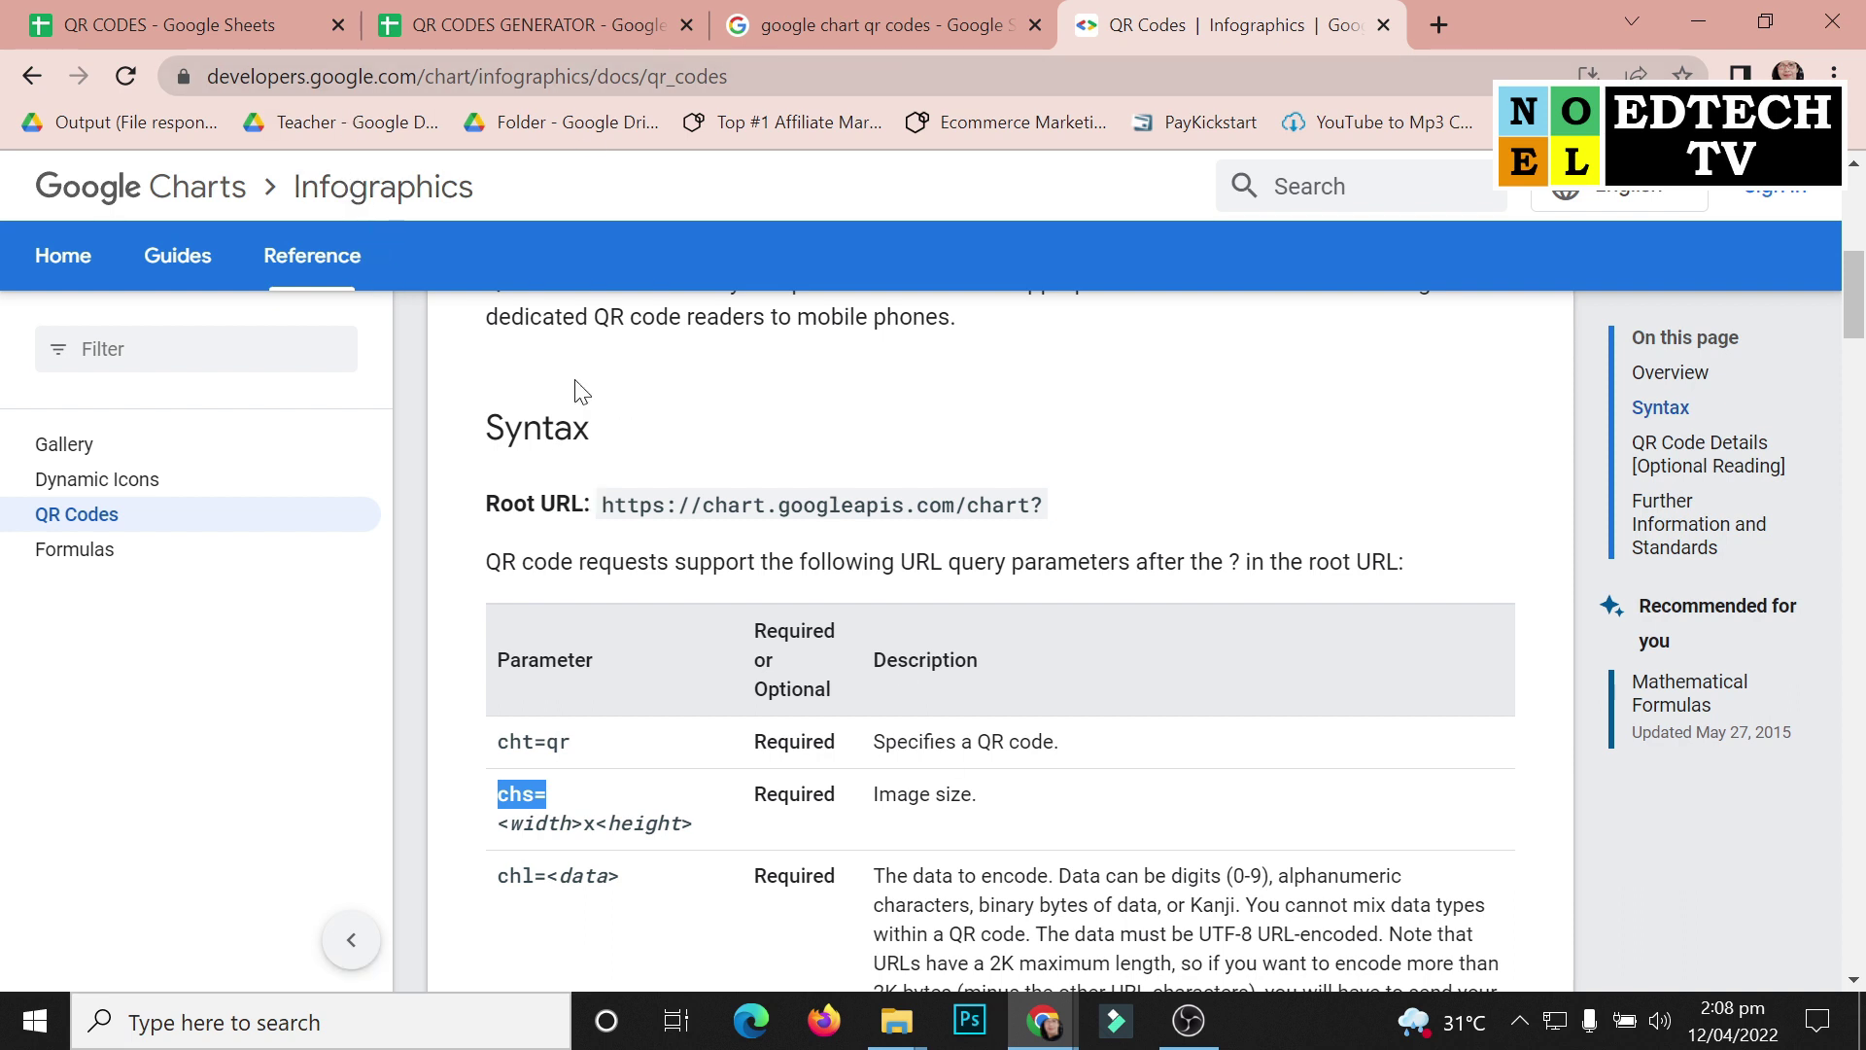
left_click(229, 36)
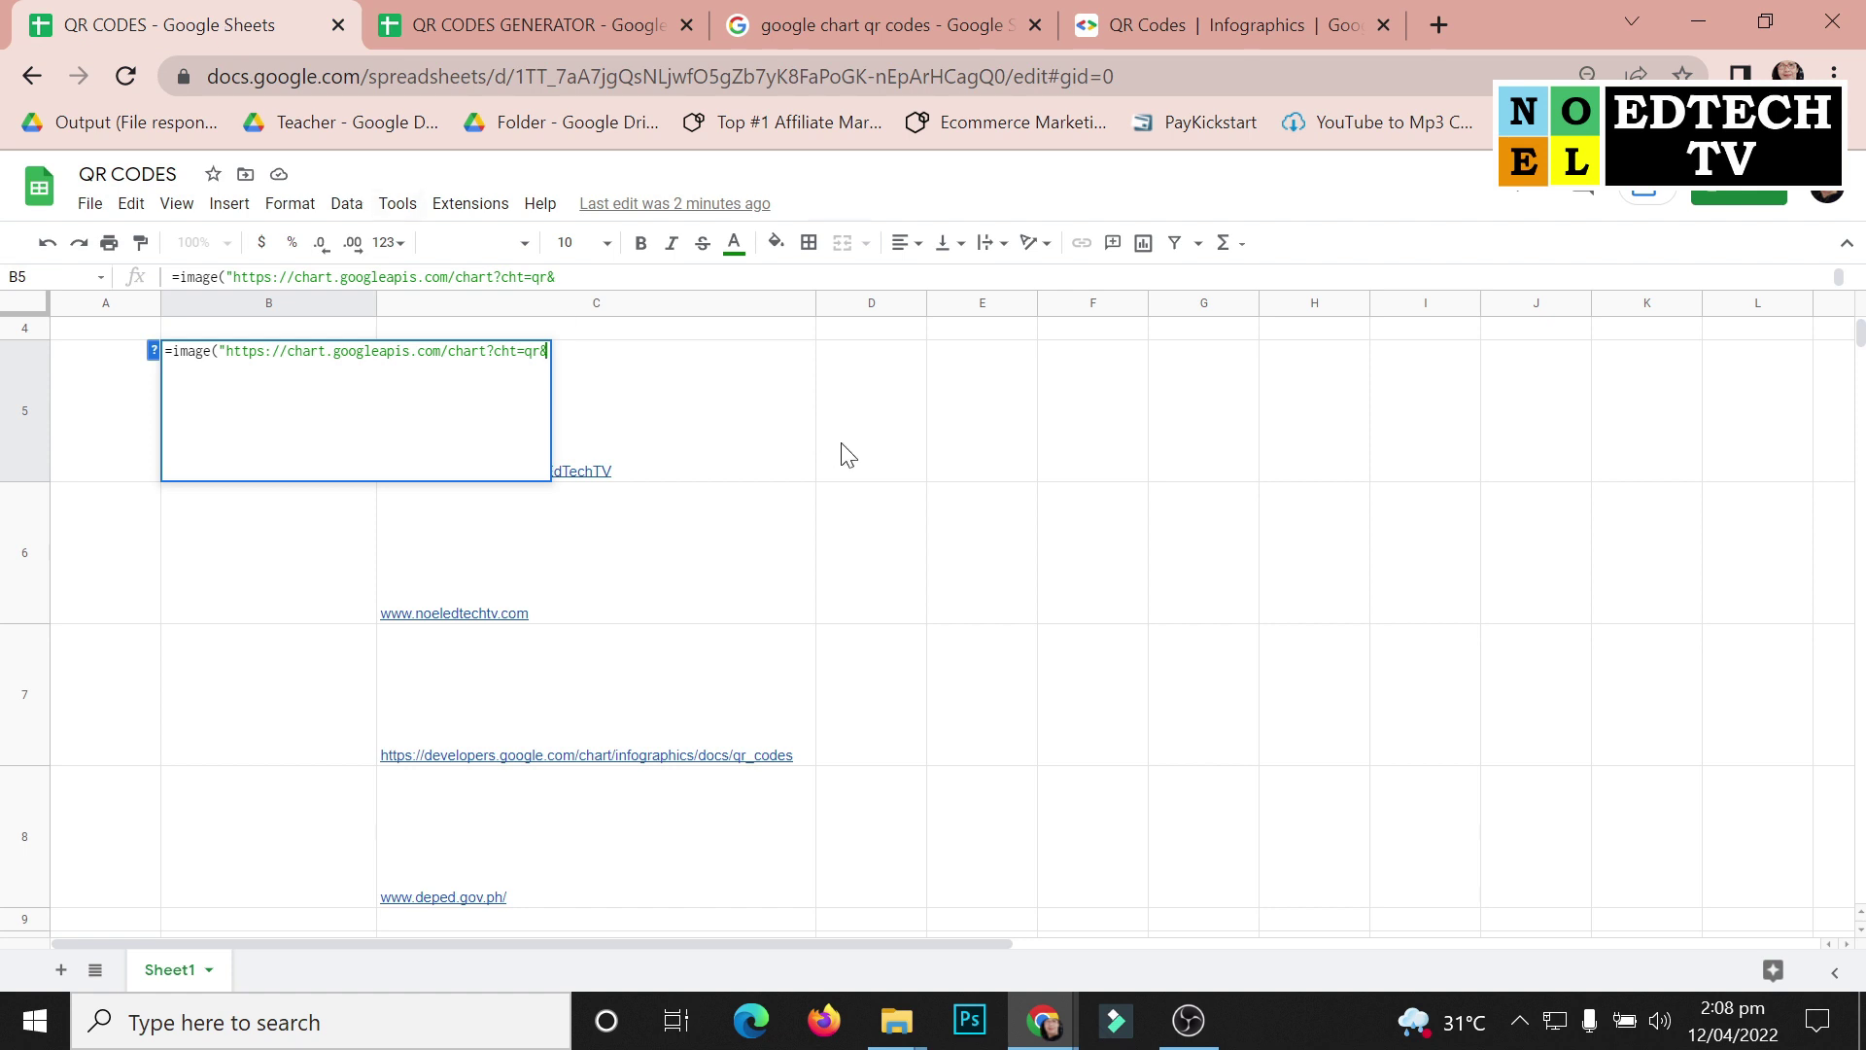
Append chs=500x500& after cht=qr& in B5's formula for a 500x500 QR code
type("chs=")
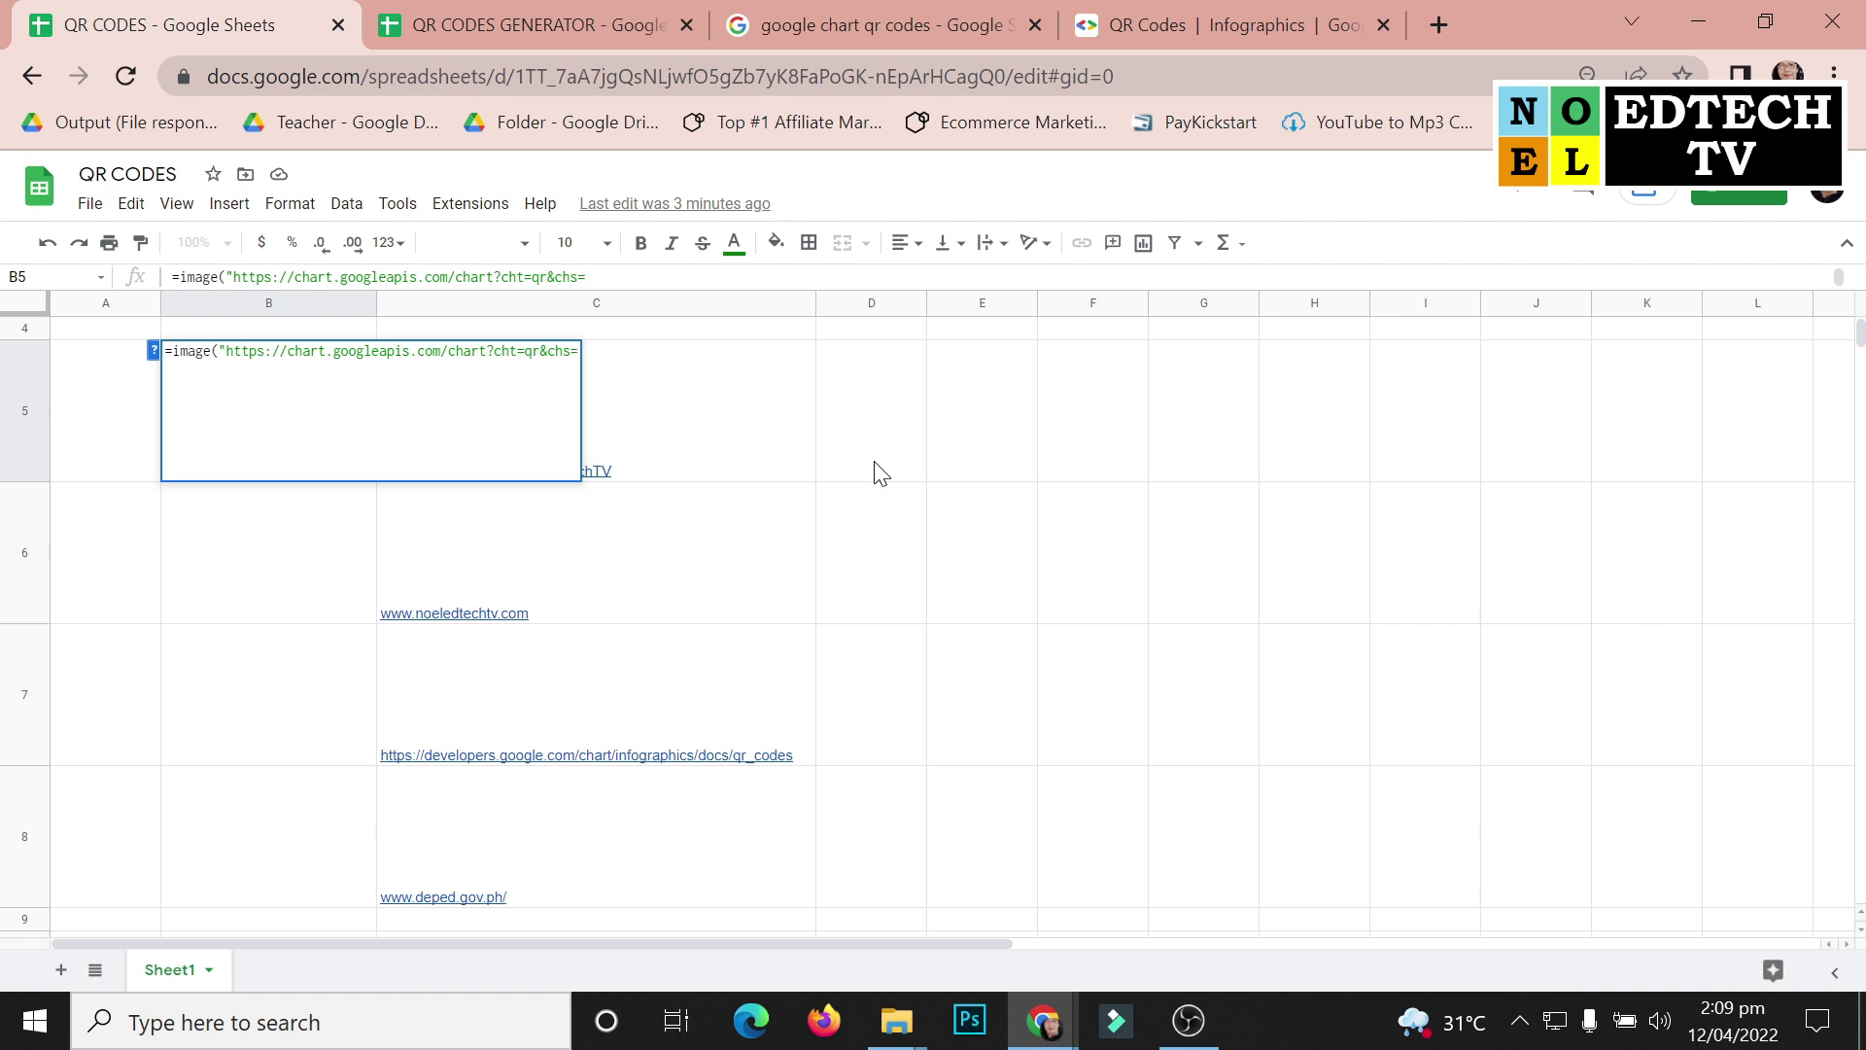
type("500x500")
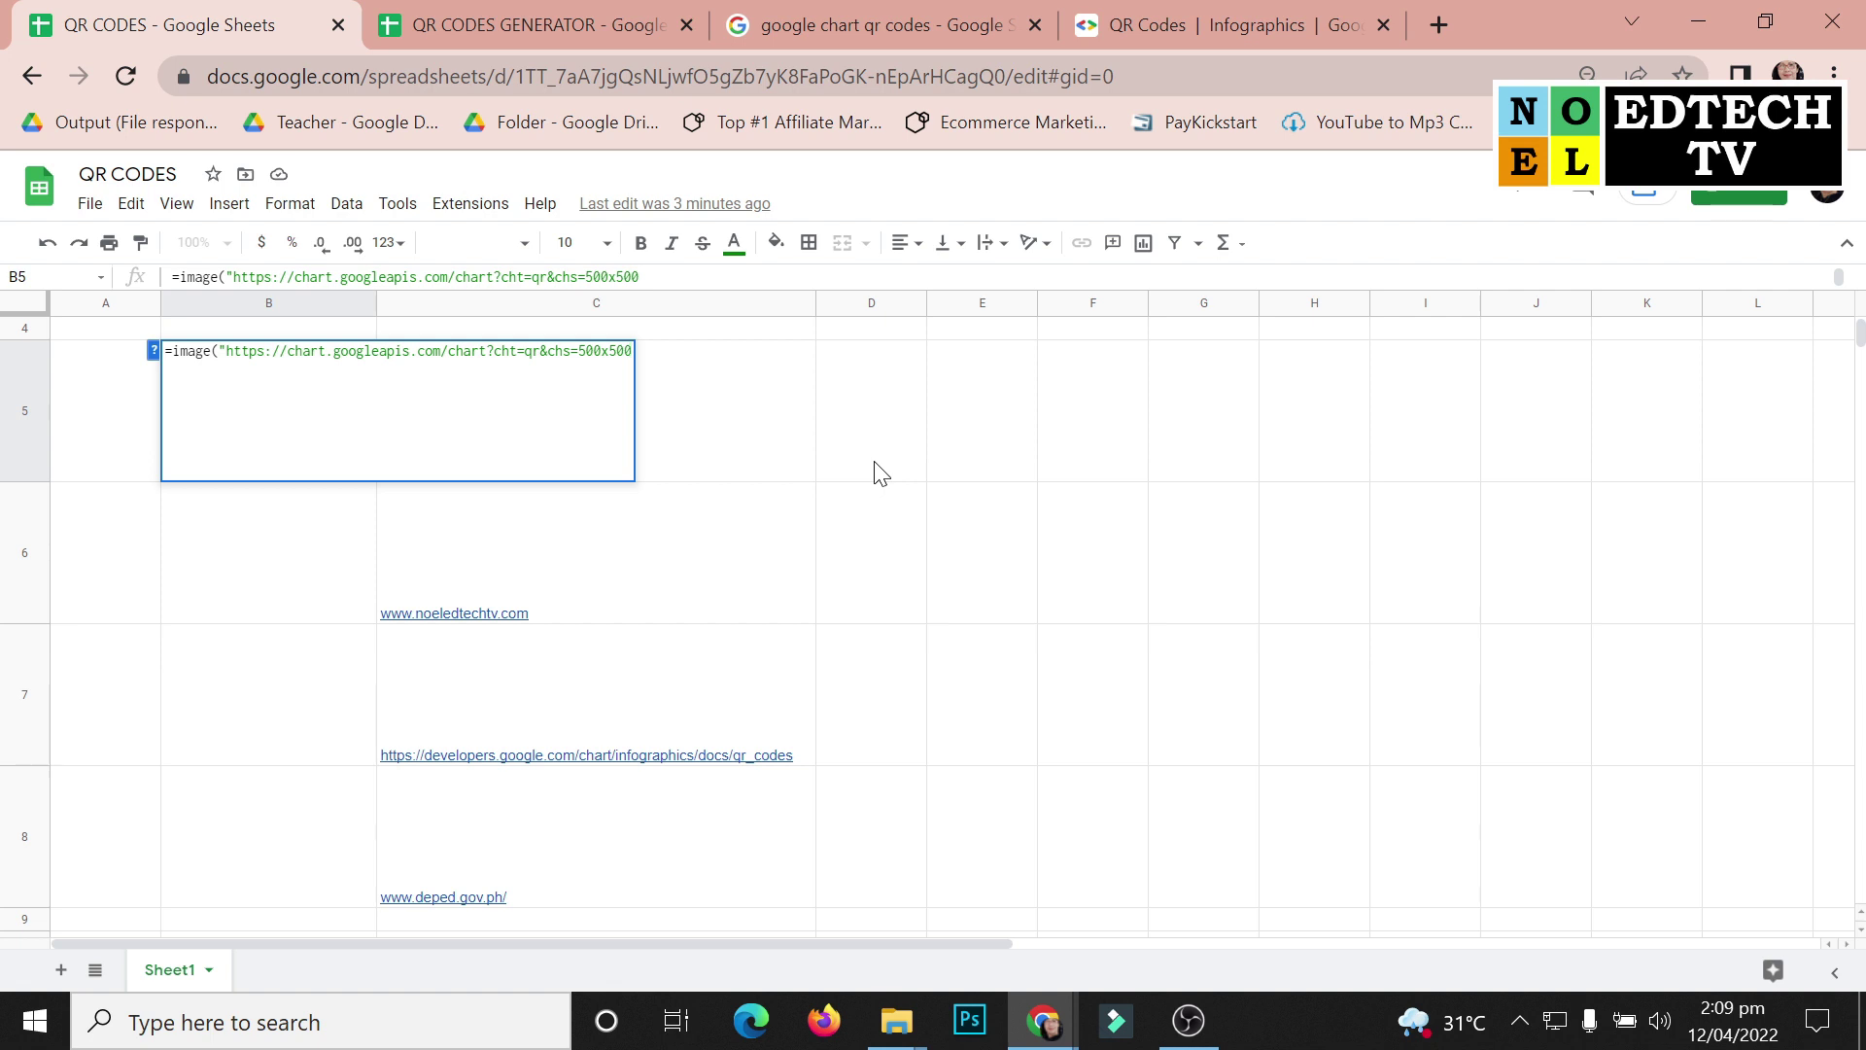
type("&")
Copy the chl= data parameter from the QR code documentation and switch back to QR CODES
left_click(1175, 32)
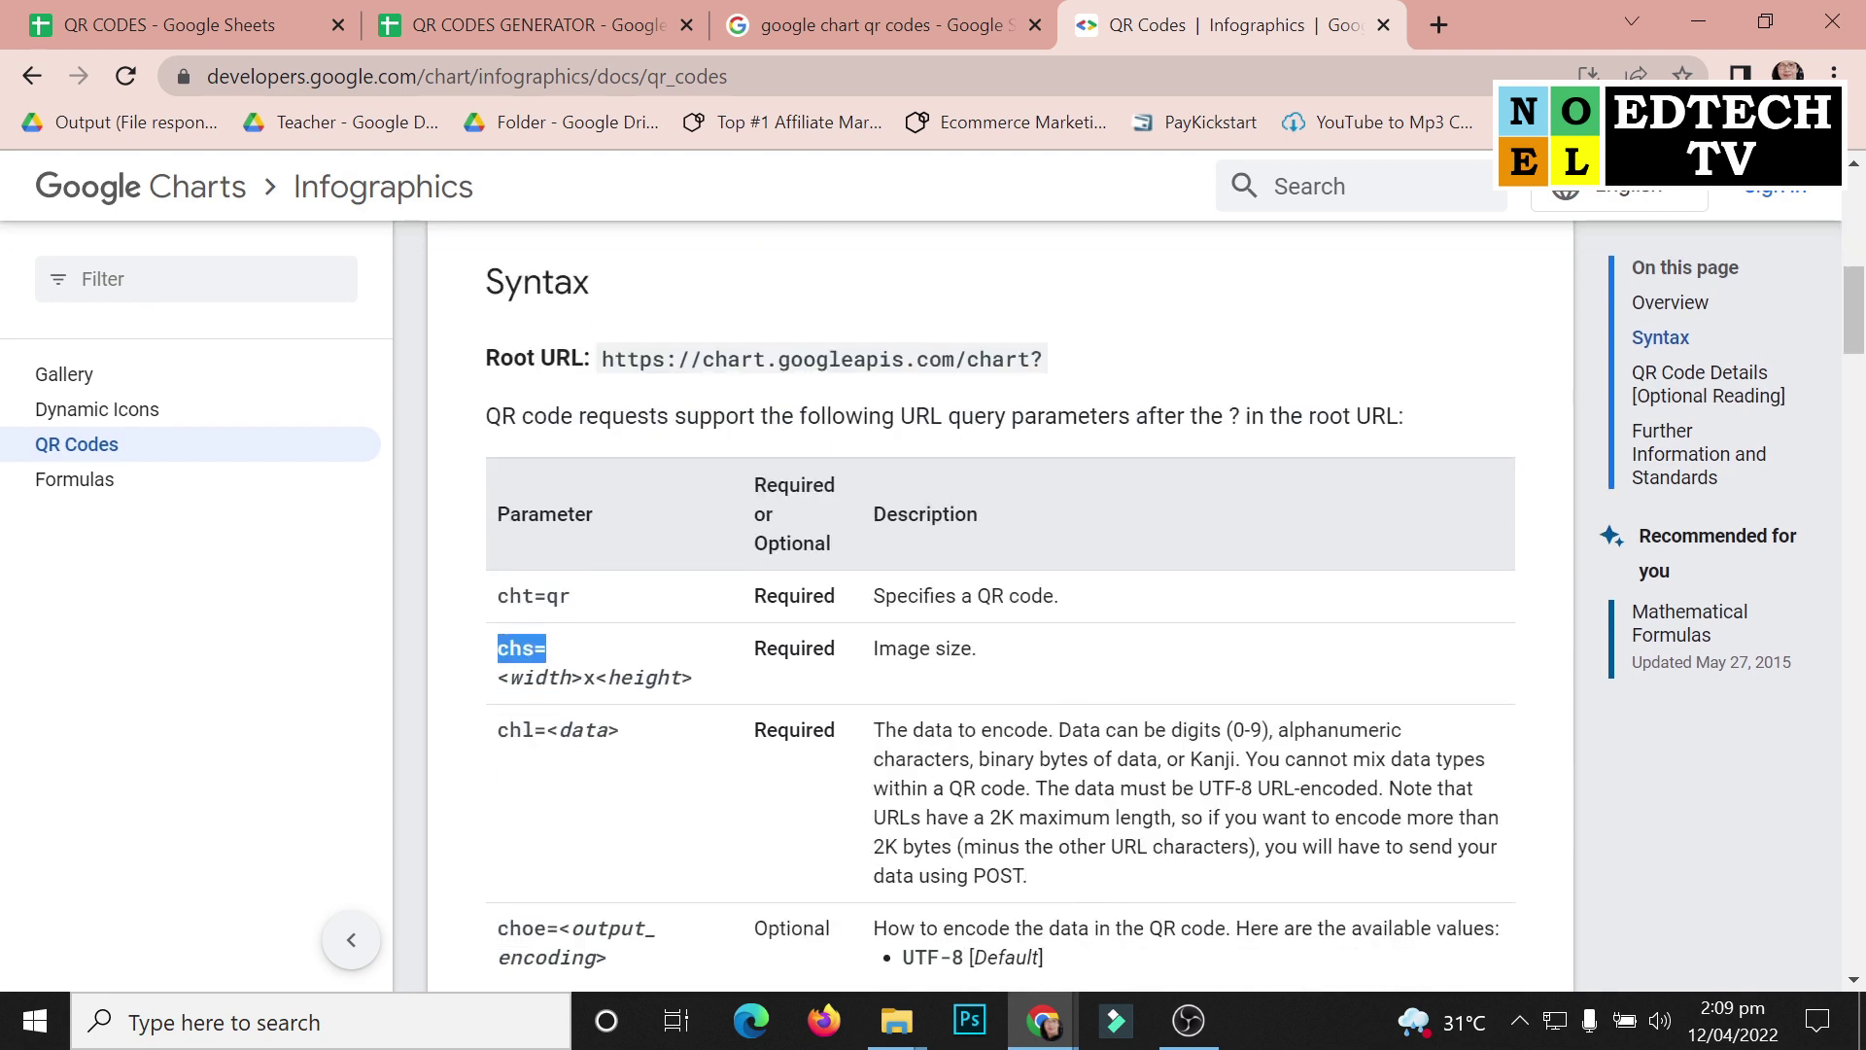
left_click_drag(498, 730, 533, 730)
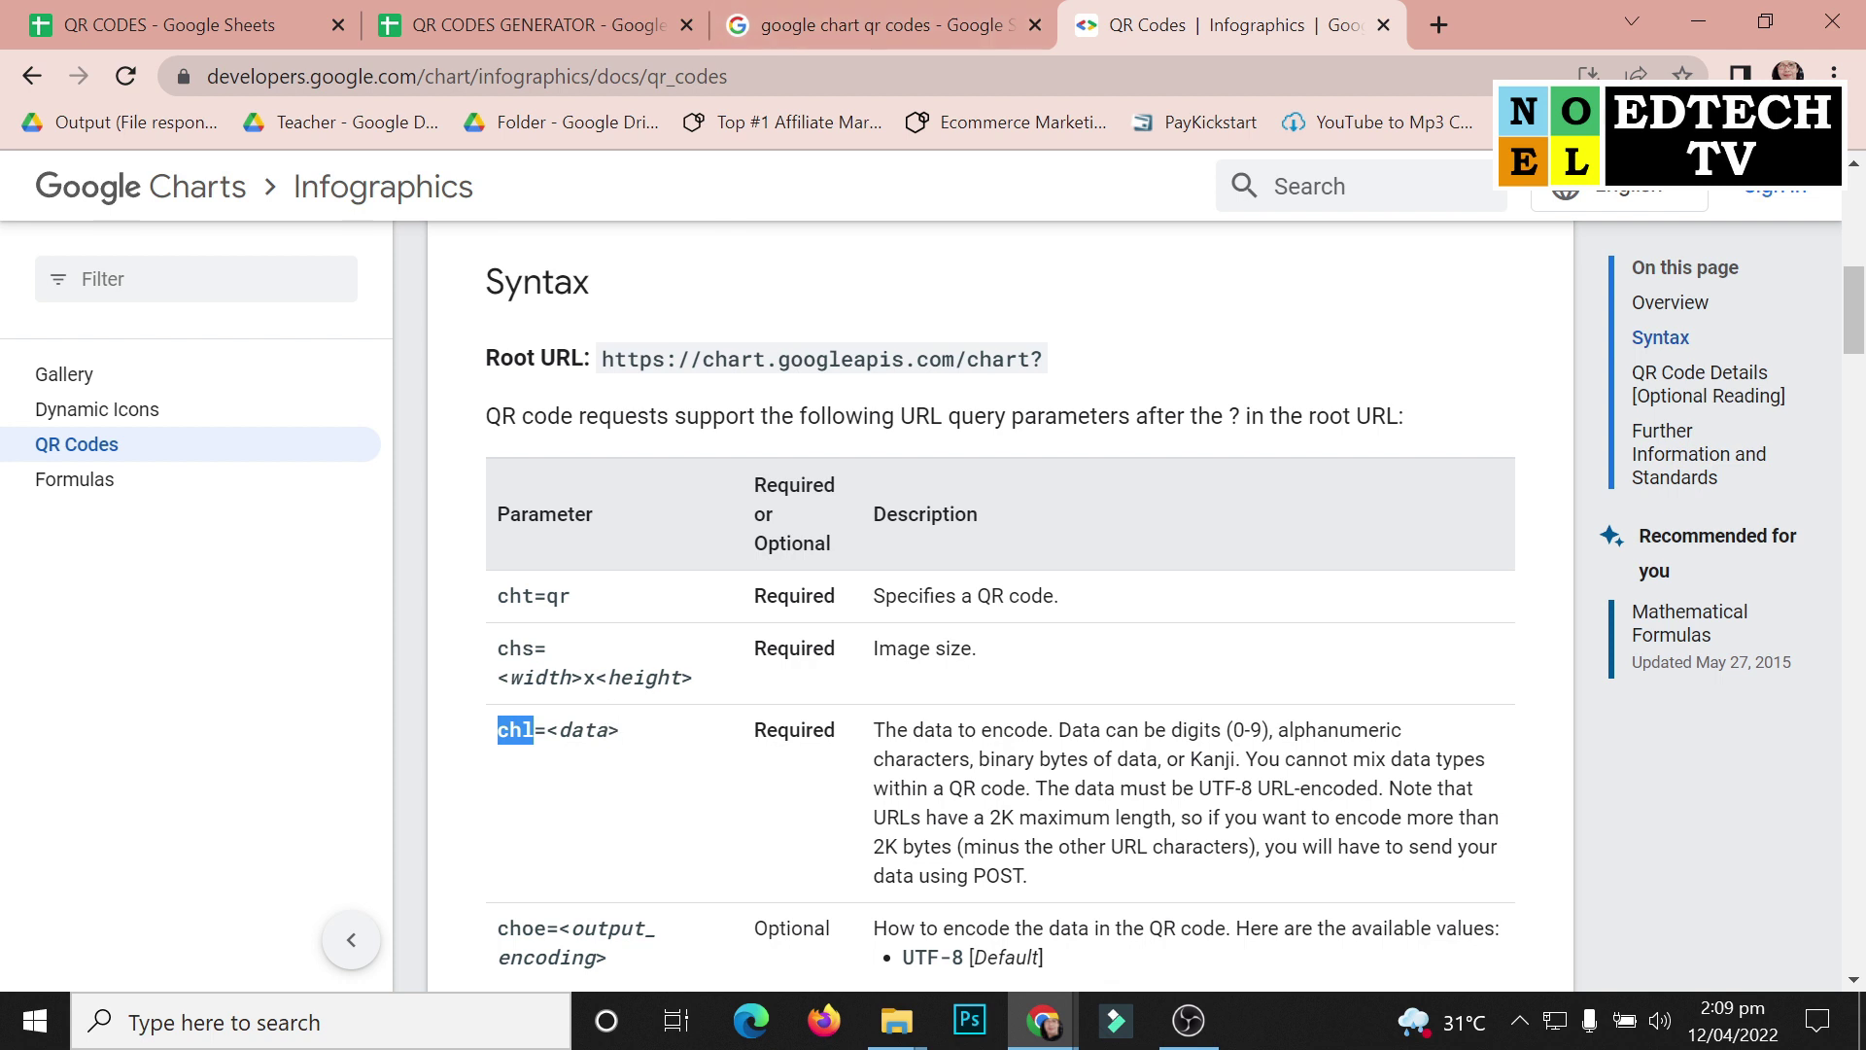
key("shift+Right")
key("ctrl+c")
left_click(171, 24)
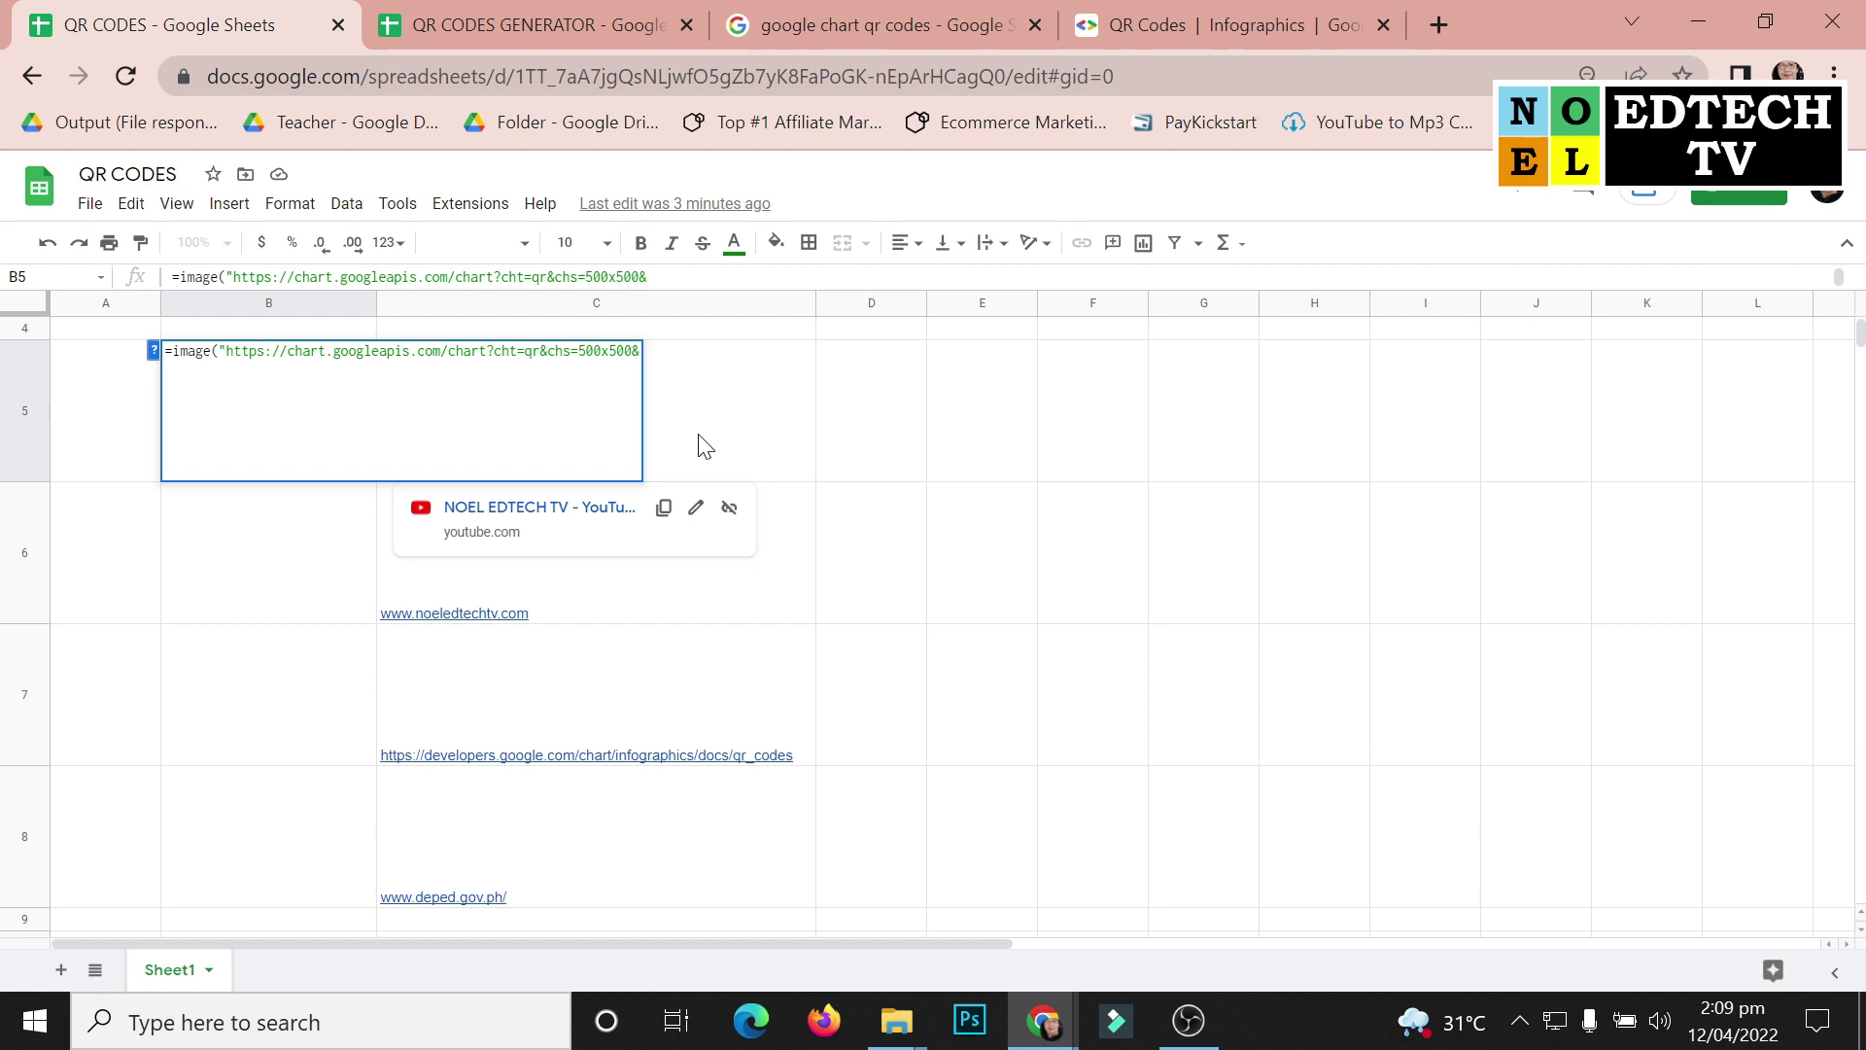
key("ctrl+v")
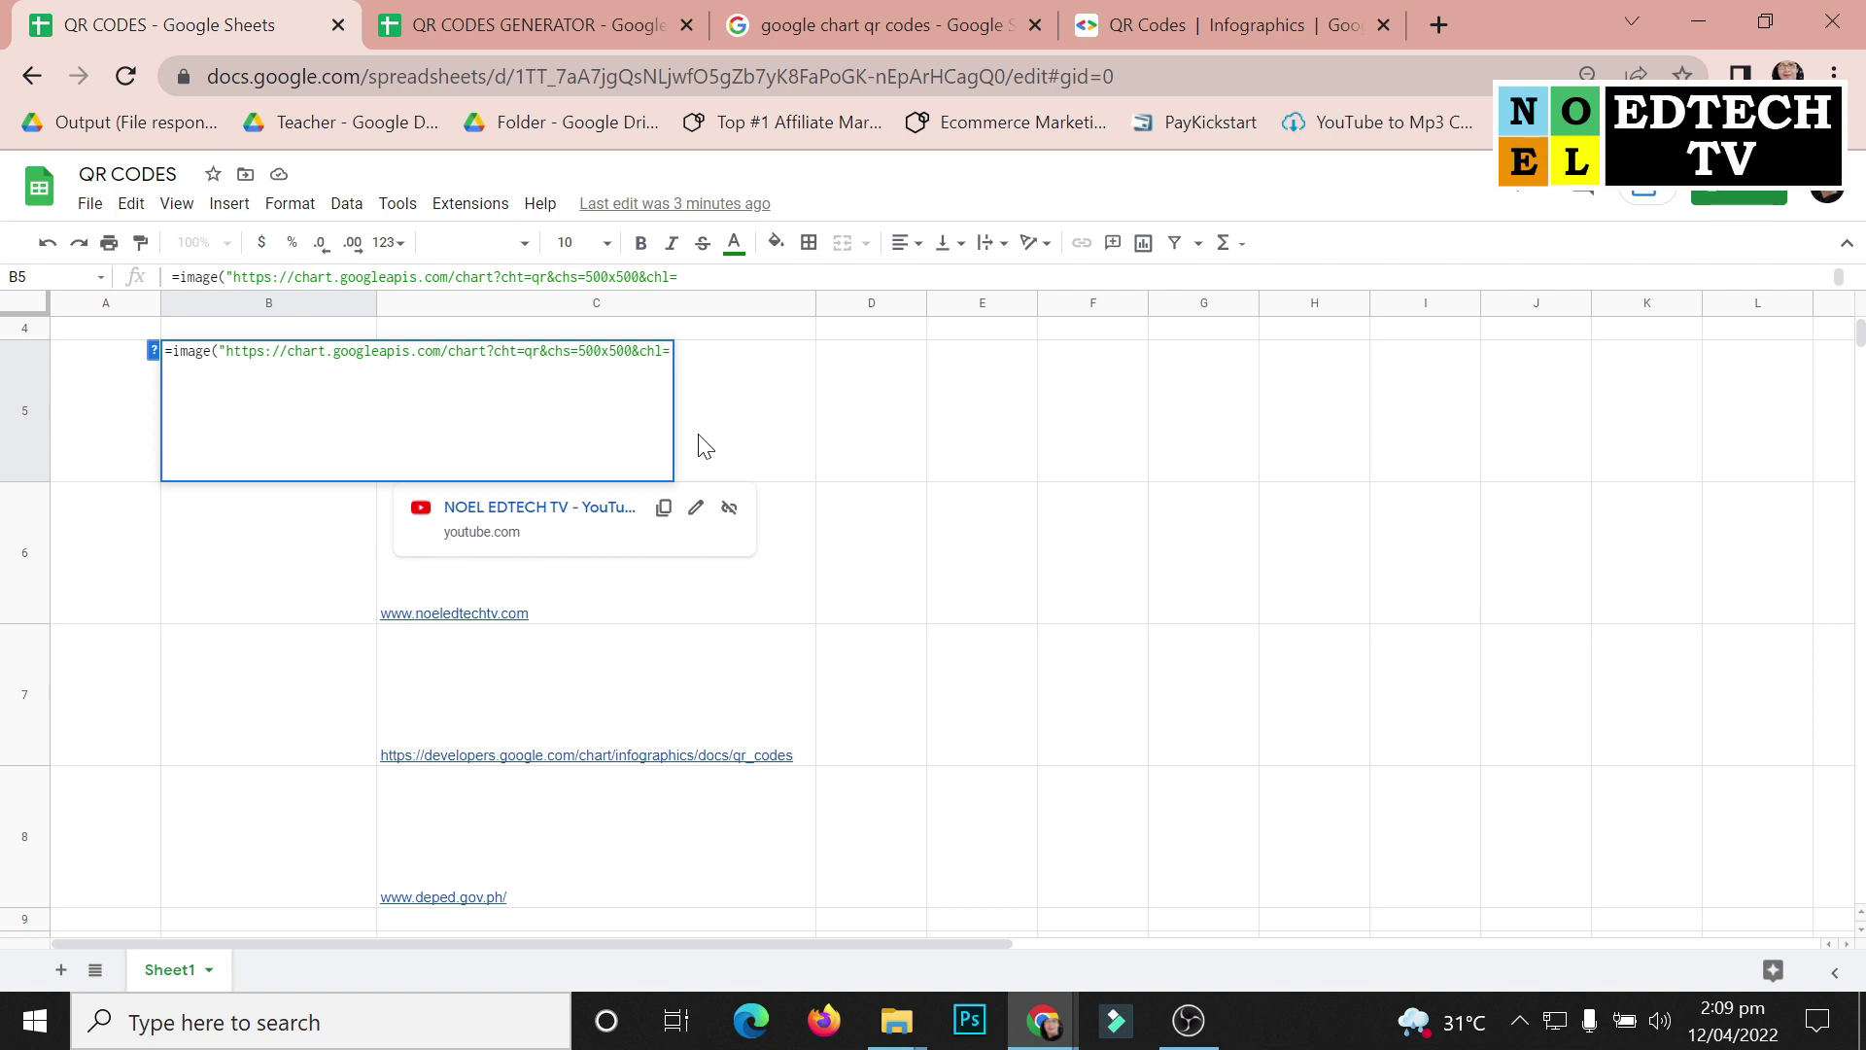
type("\"")
type("www.noeledtechtv.com")
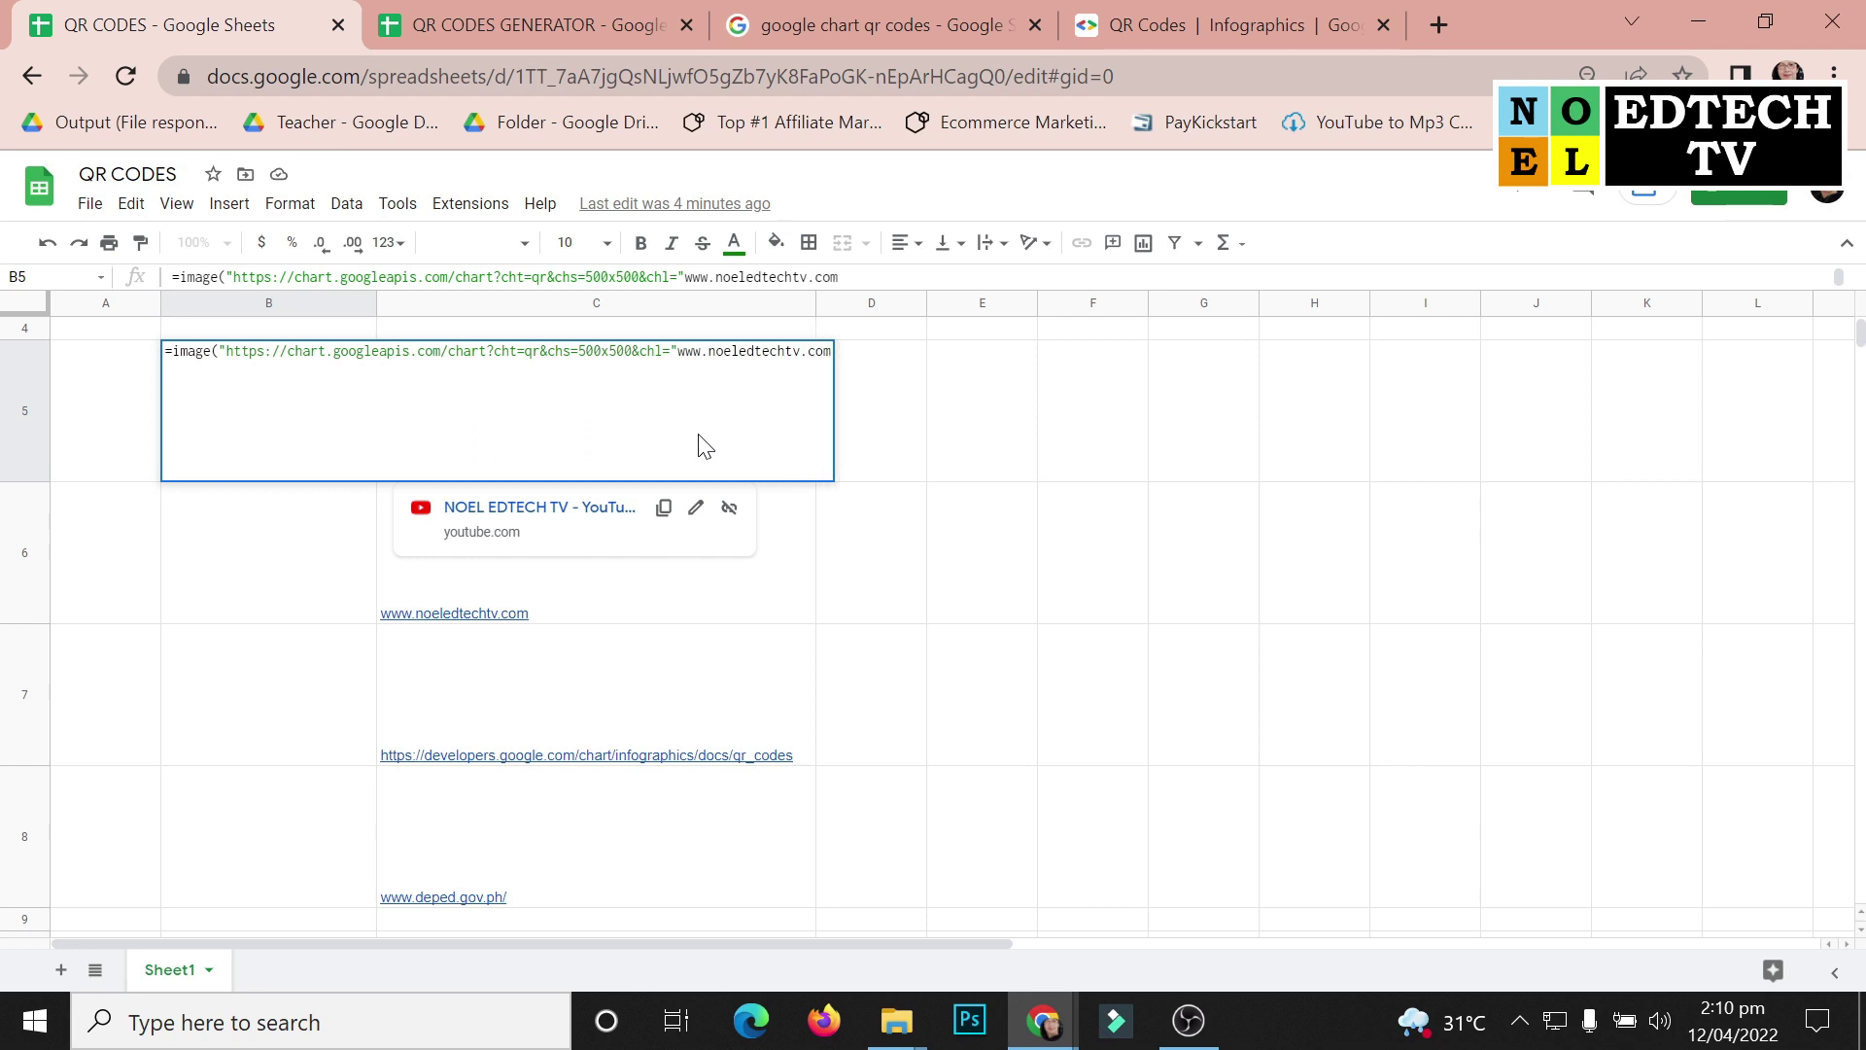
type(")")
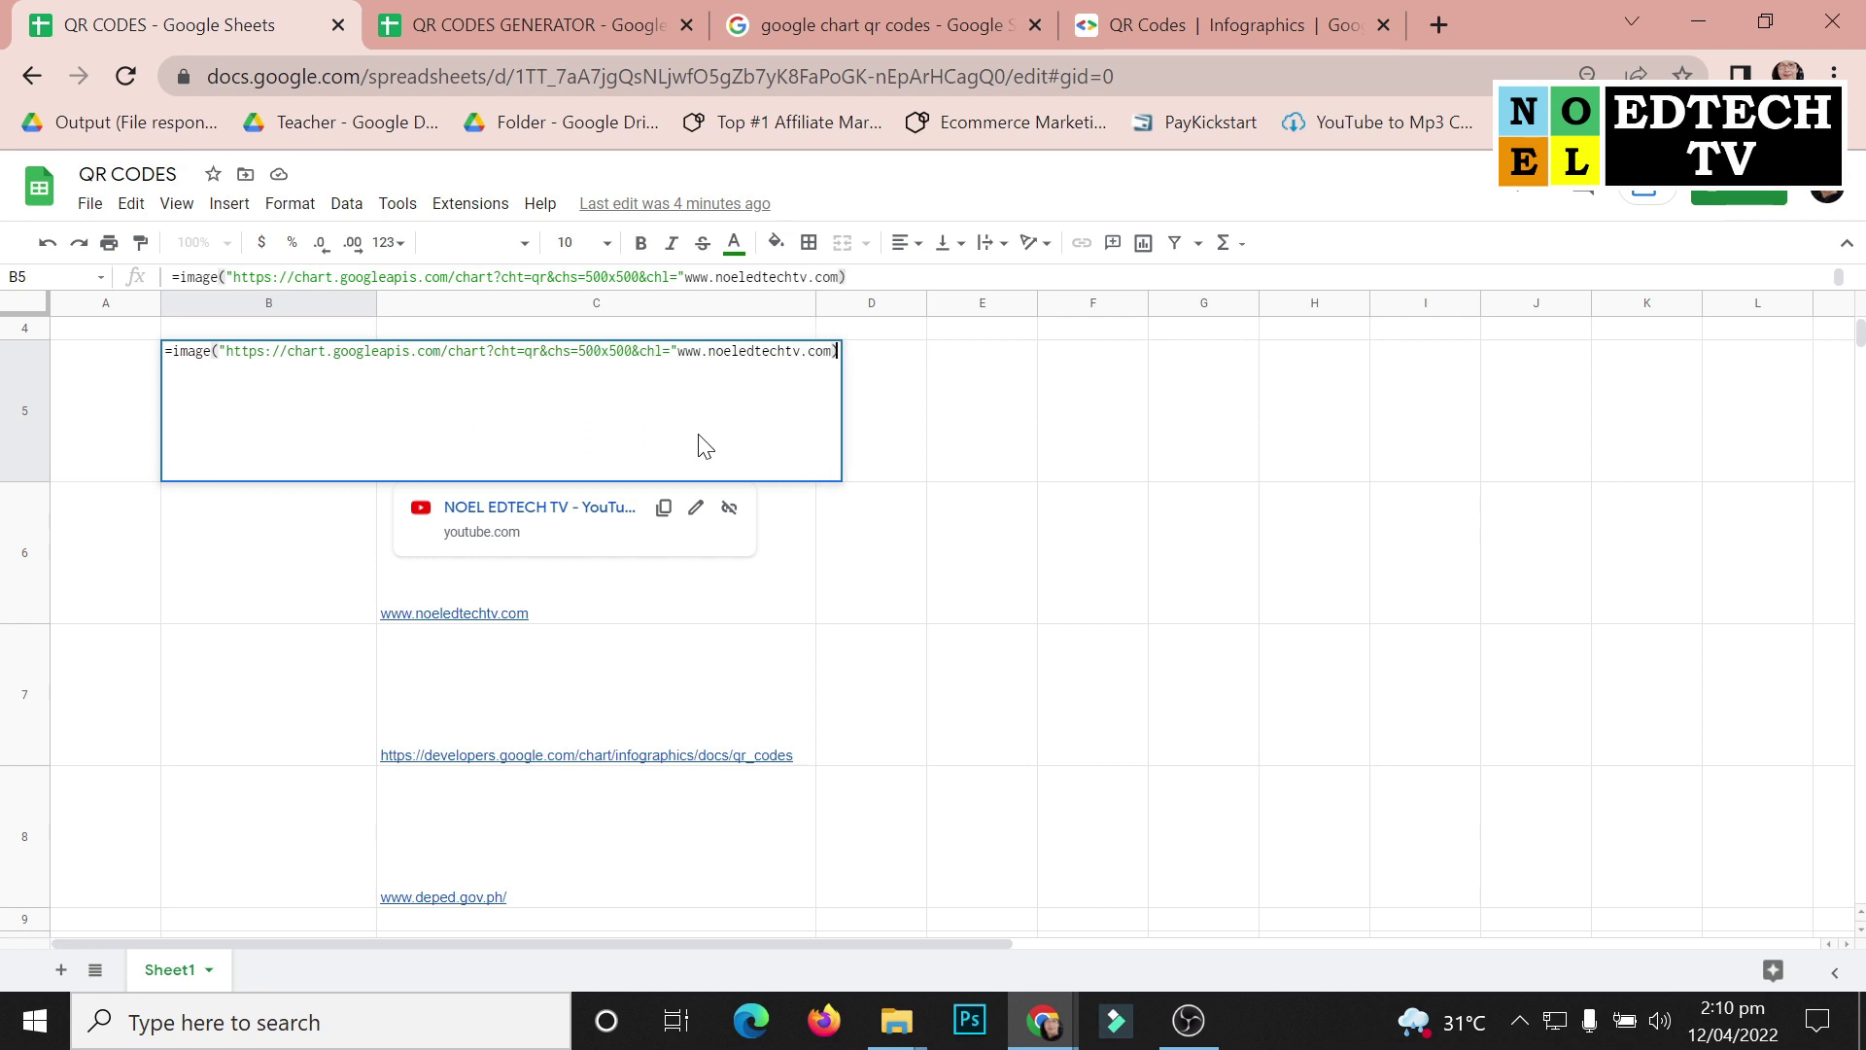
key("Return")
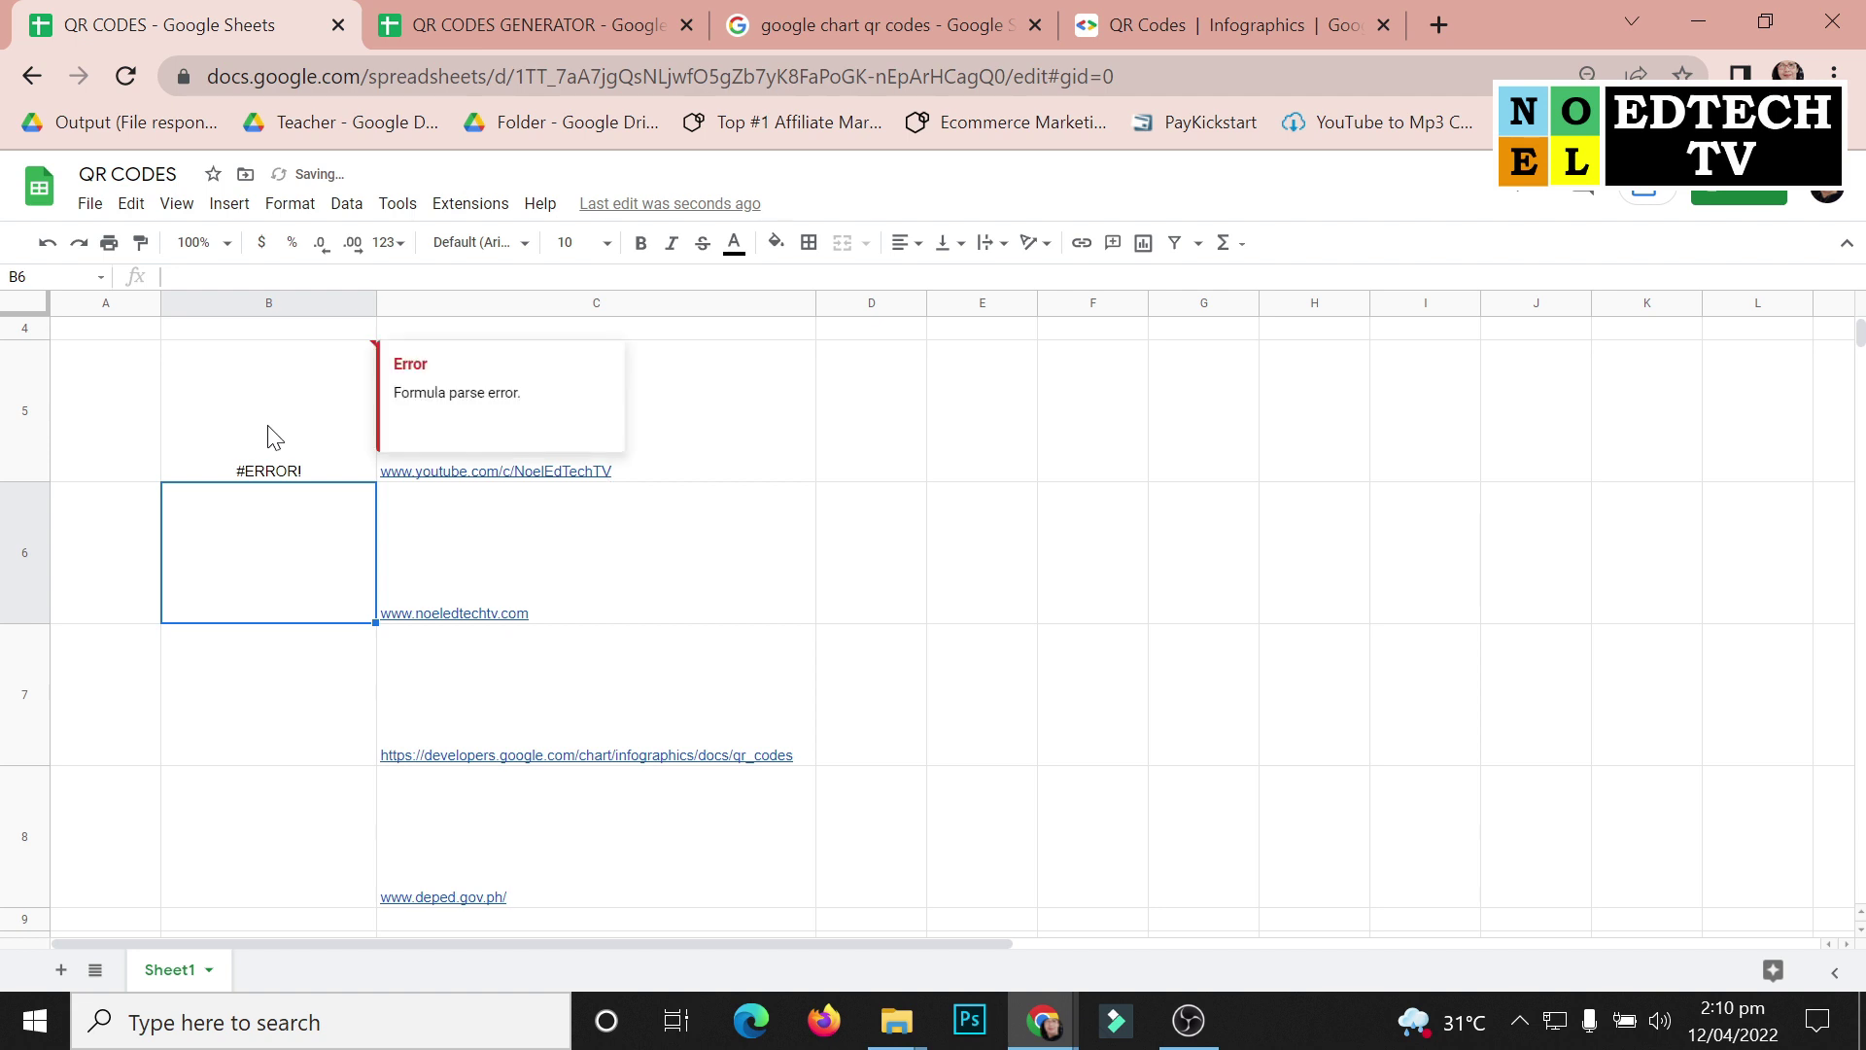
left_click(269, 427)
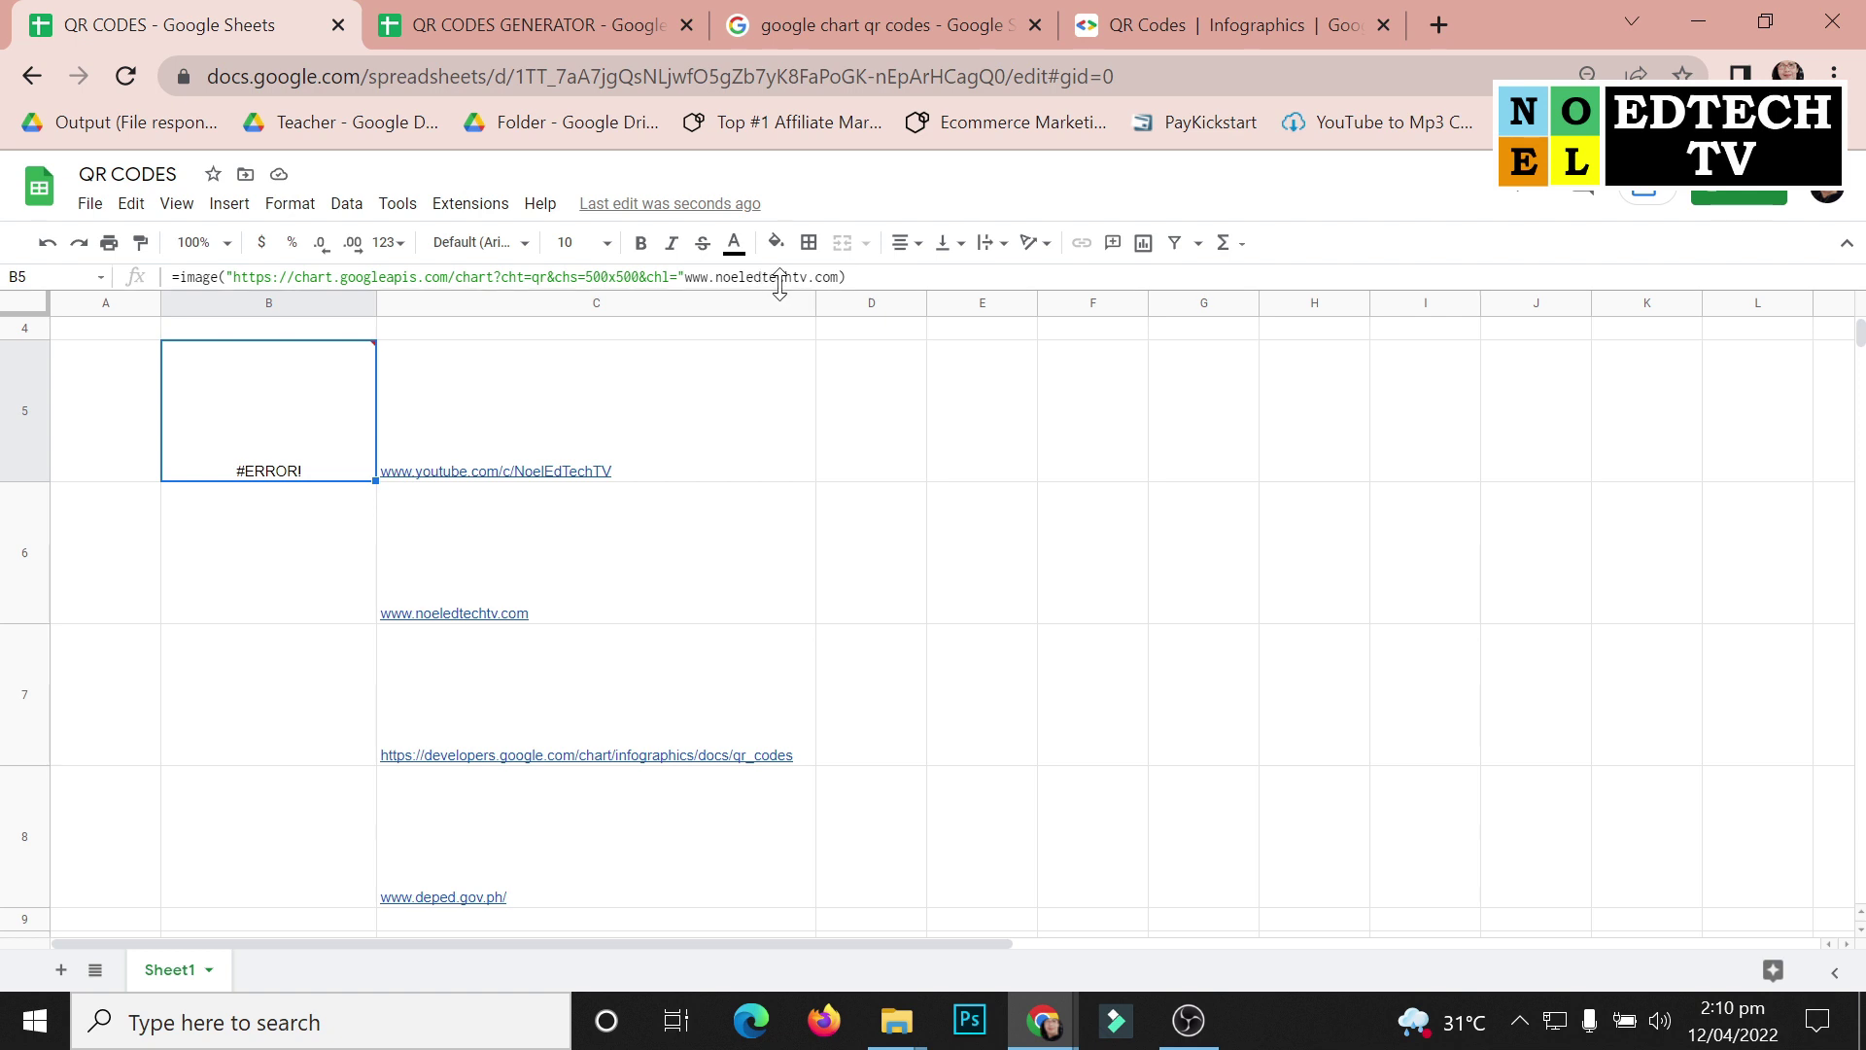
left_click(684, 277)
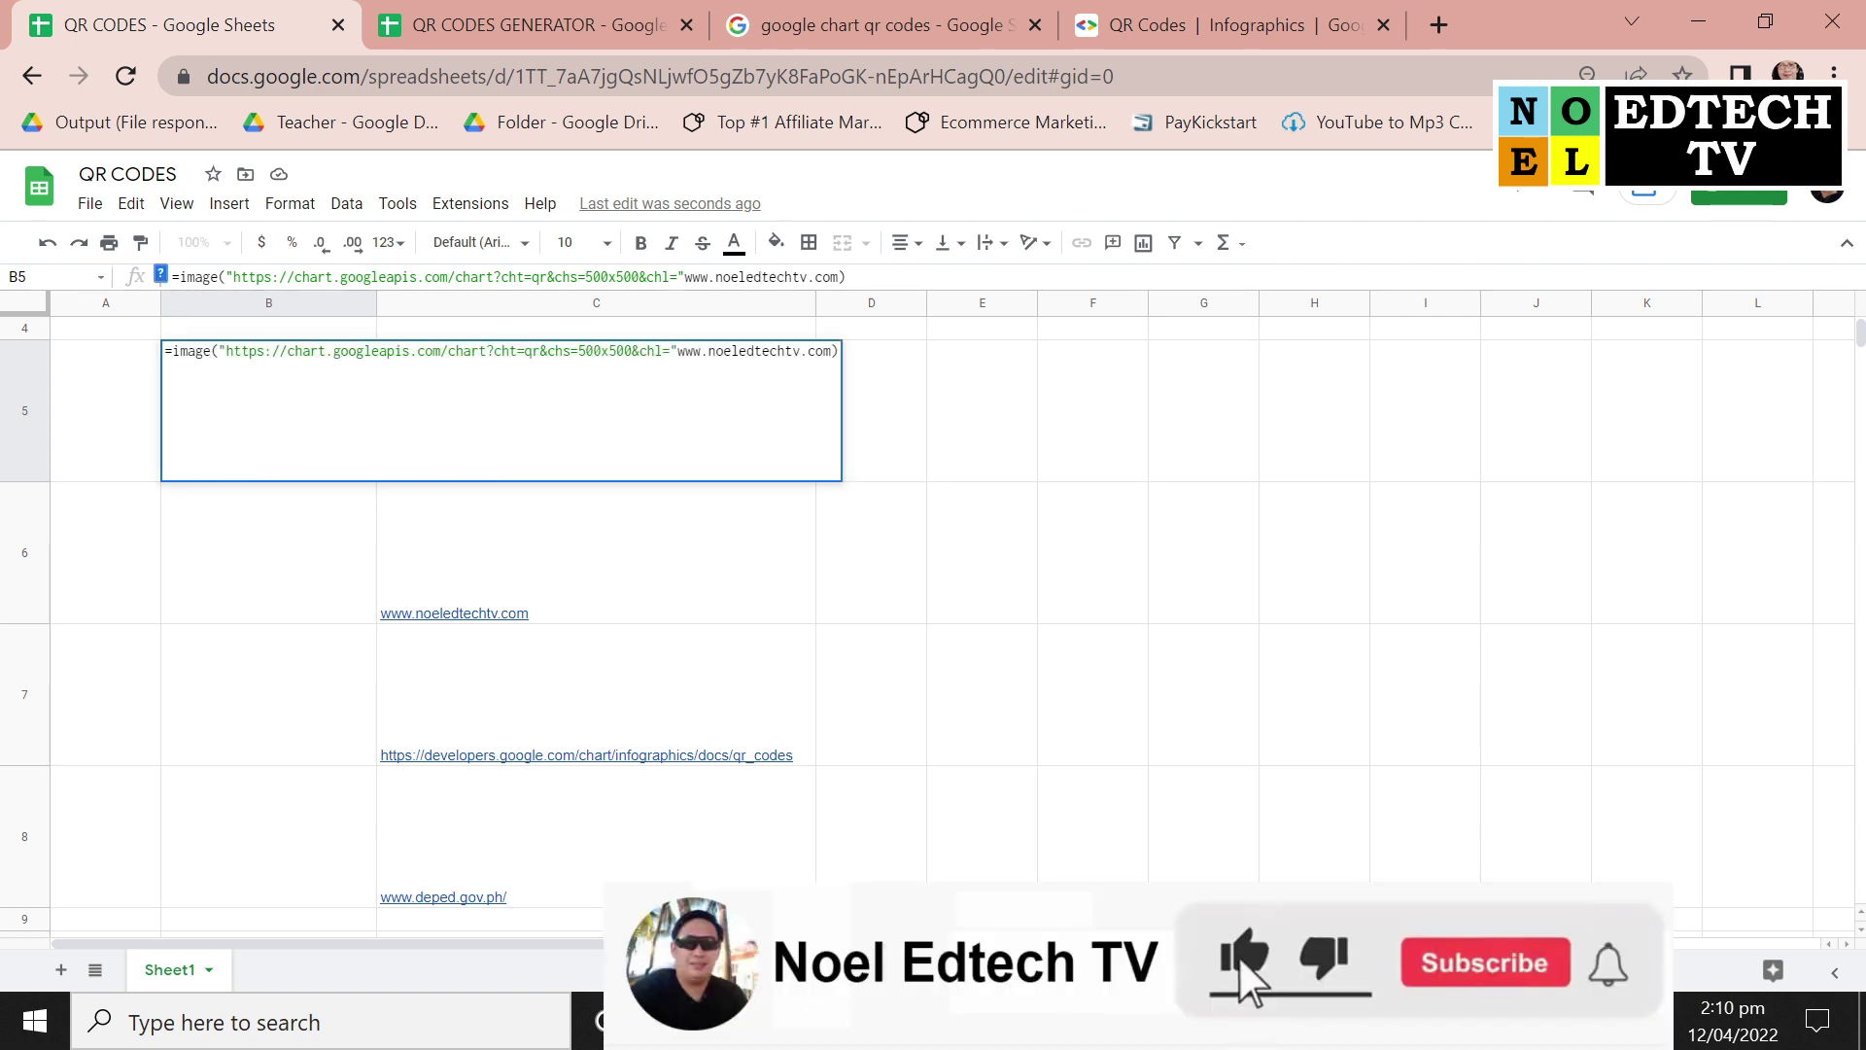
key("BackSpace")
left_click(807, 277)
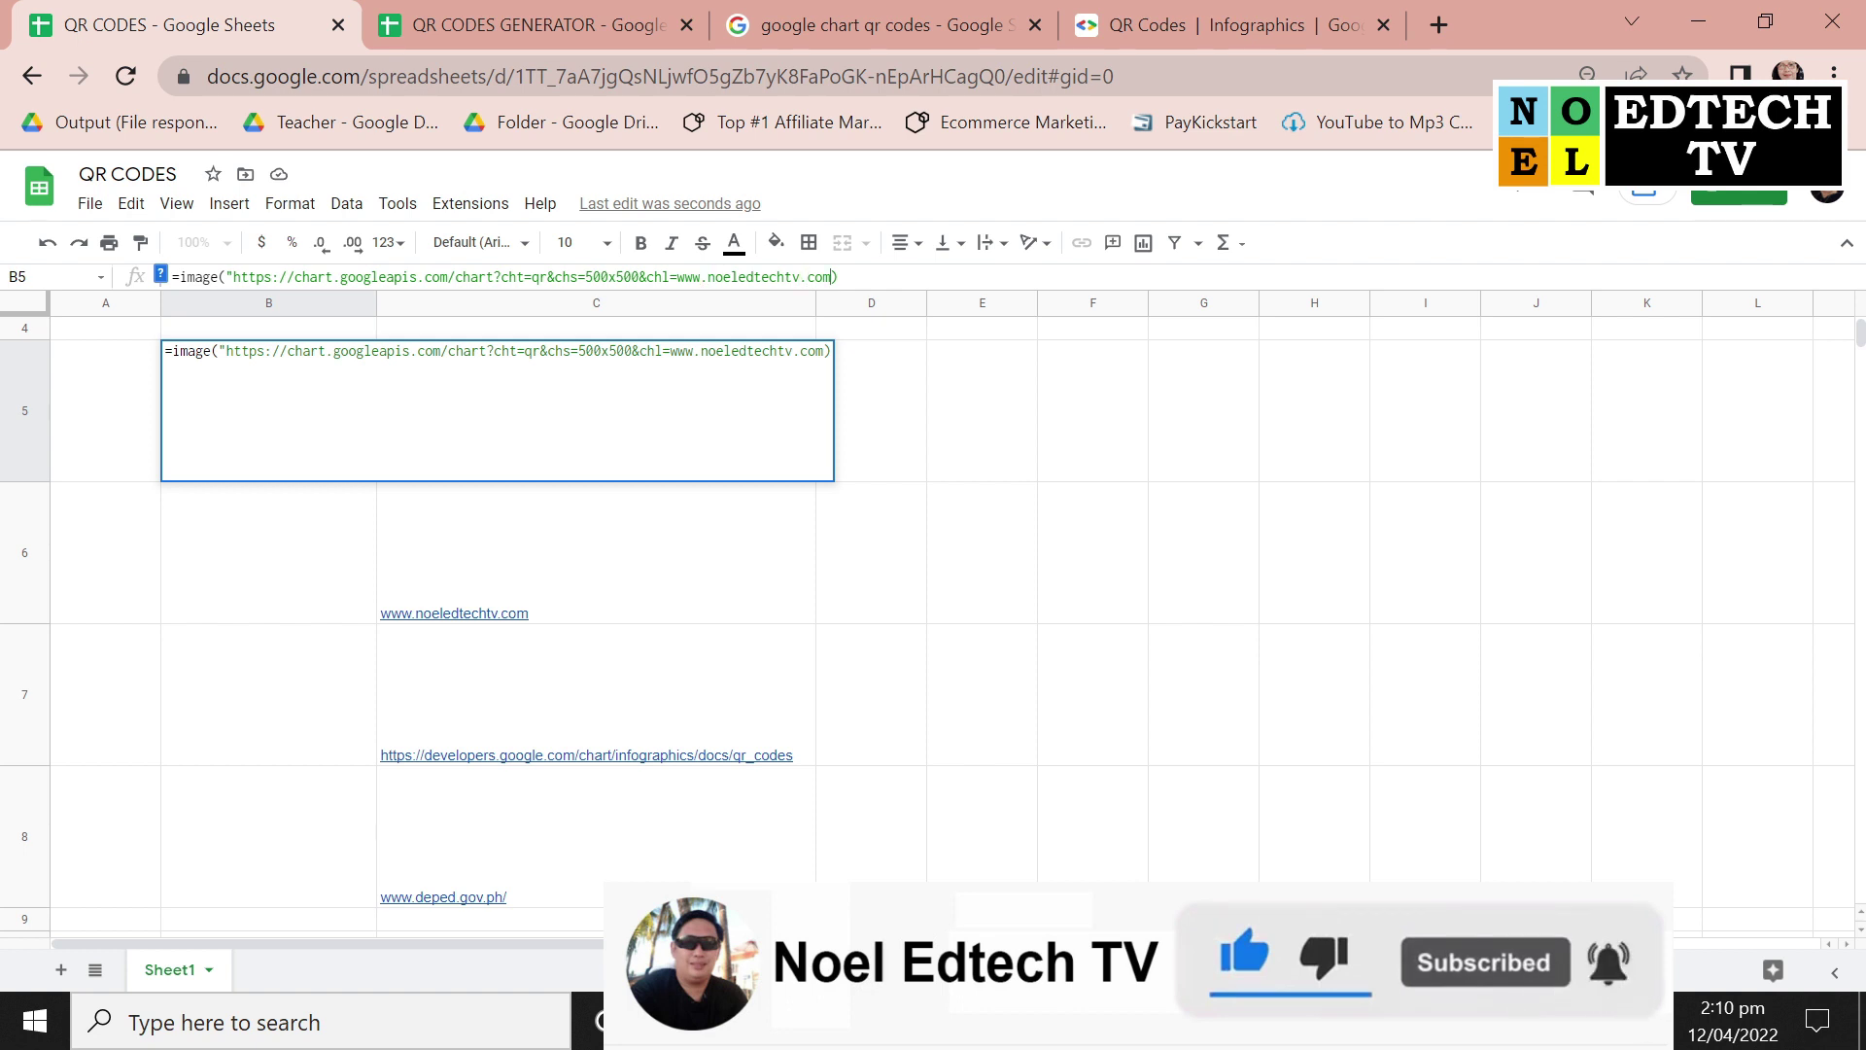
type("\"")
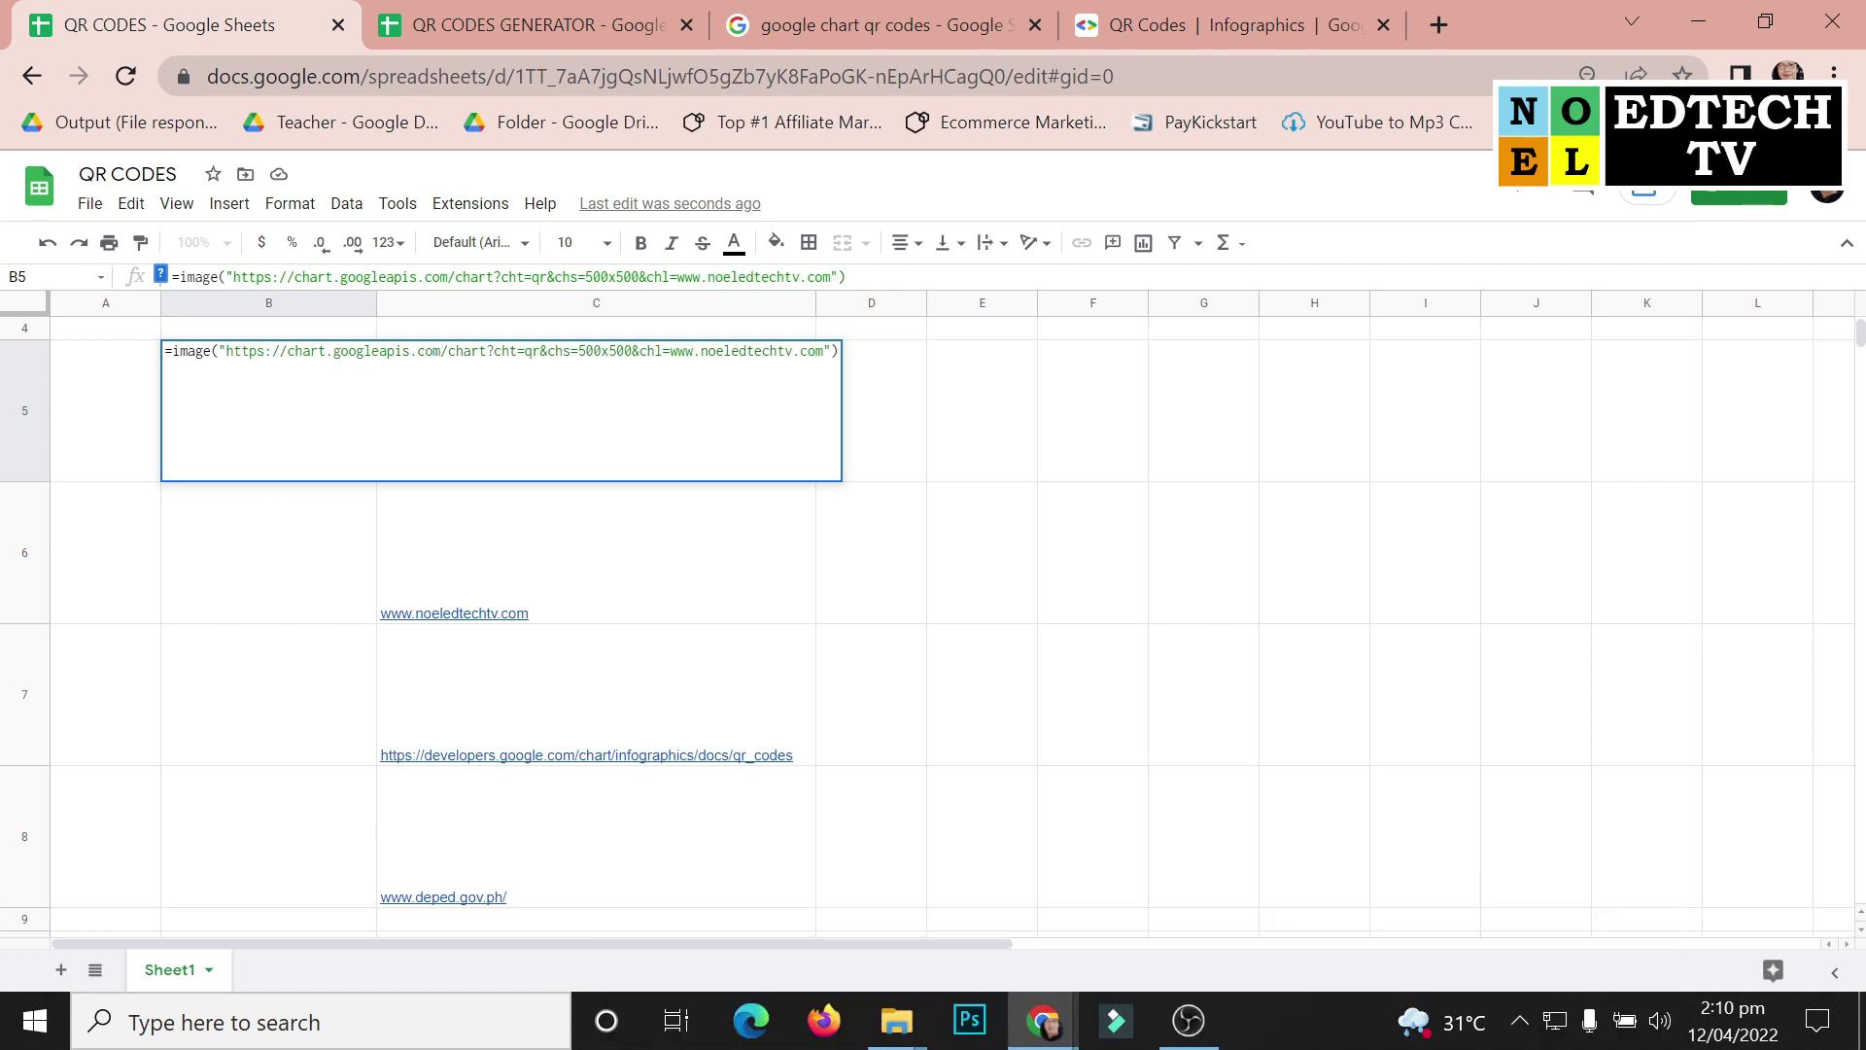
key("Return")
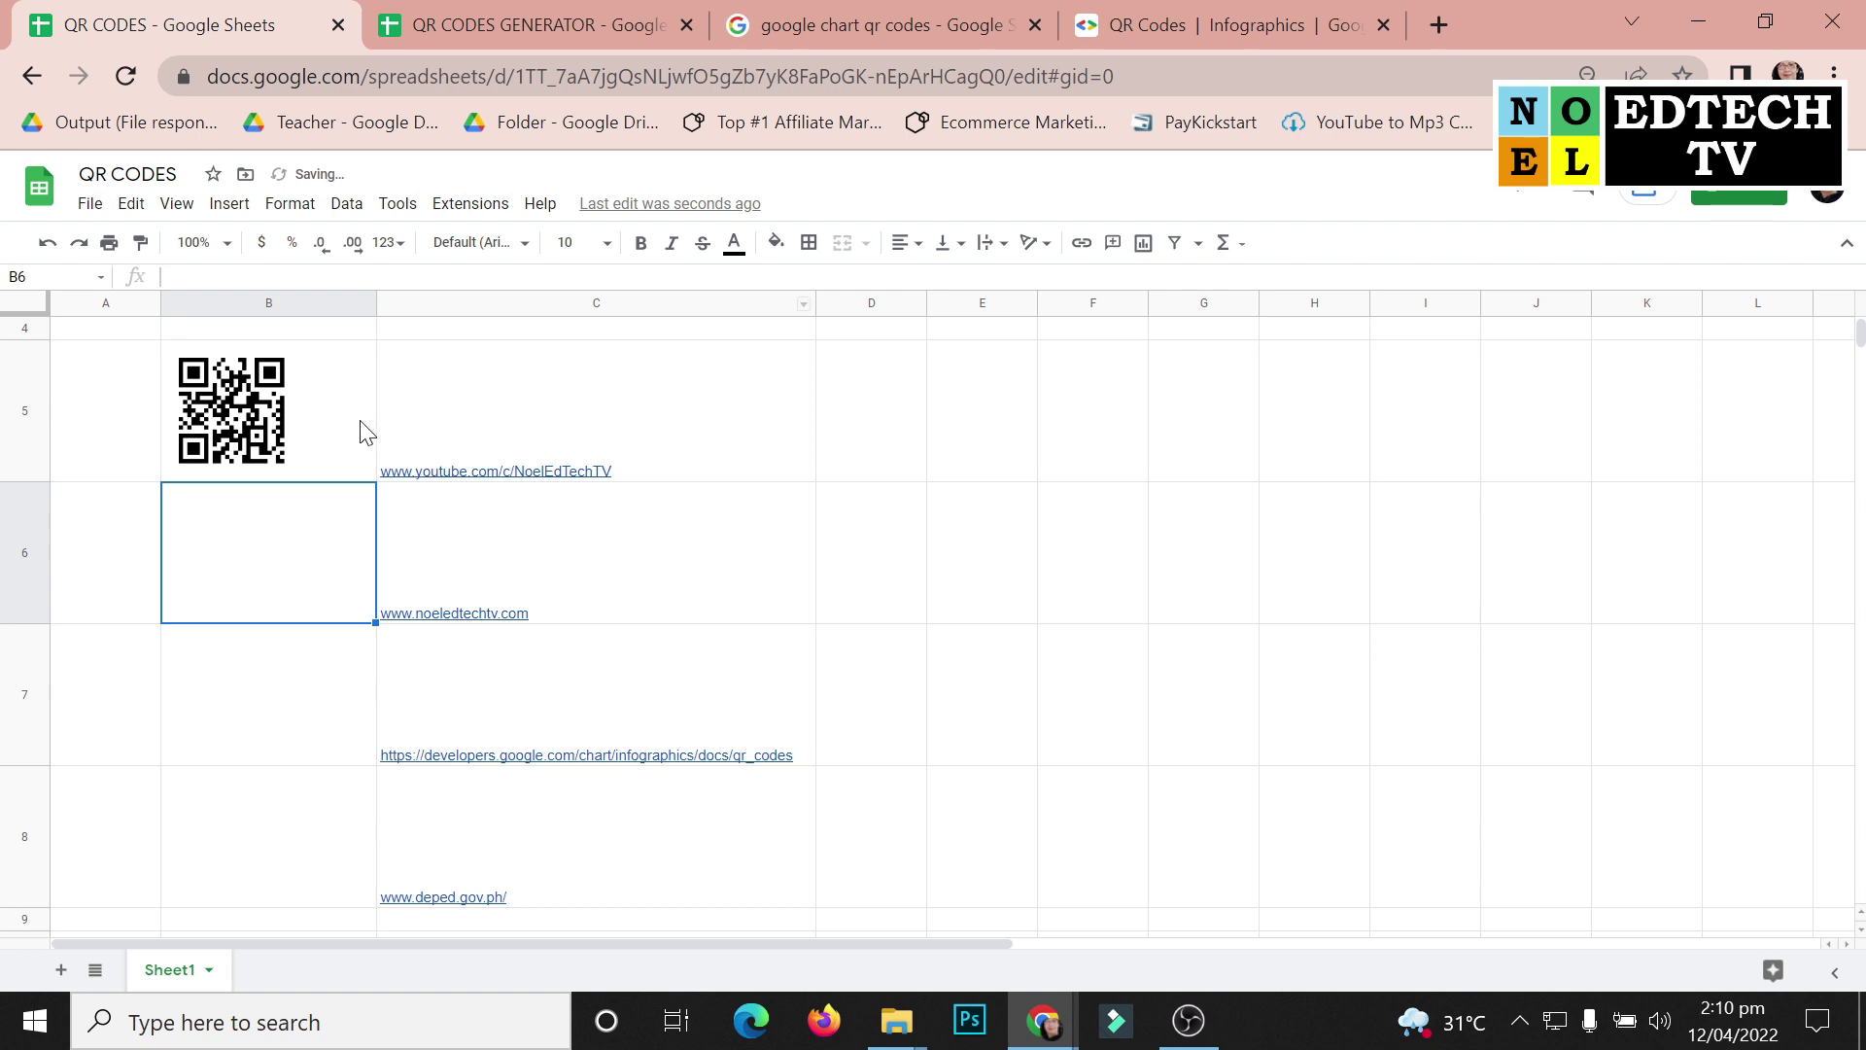
left_click(361, 422)
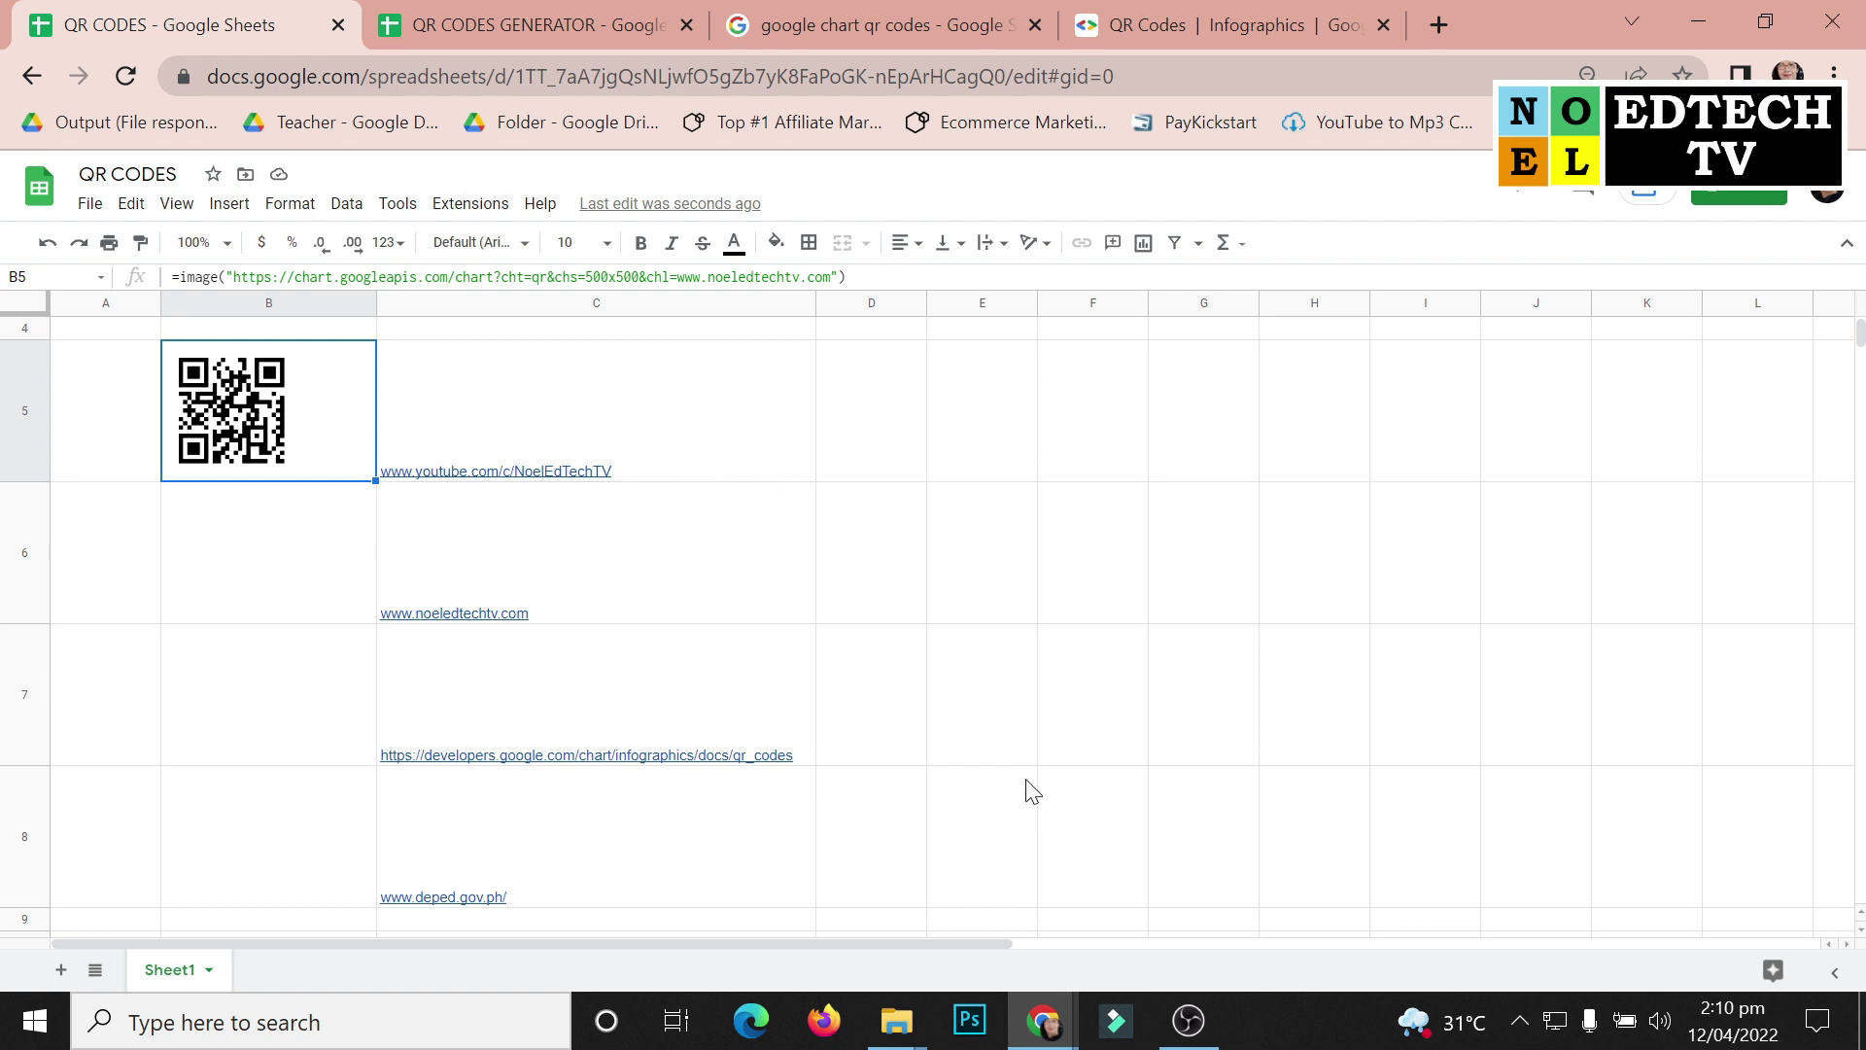
Replace the hard-coded web address in B5's formula with &c5, so it ends chl="&c5)
left_click(714, 277)
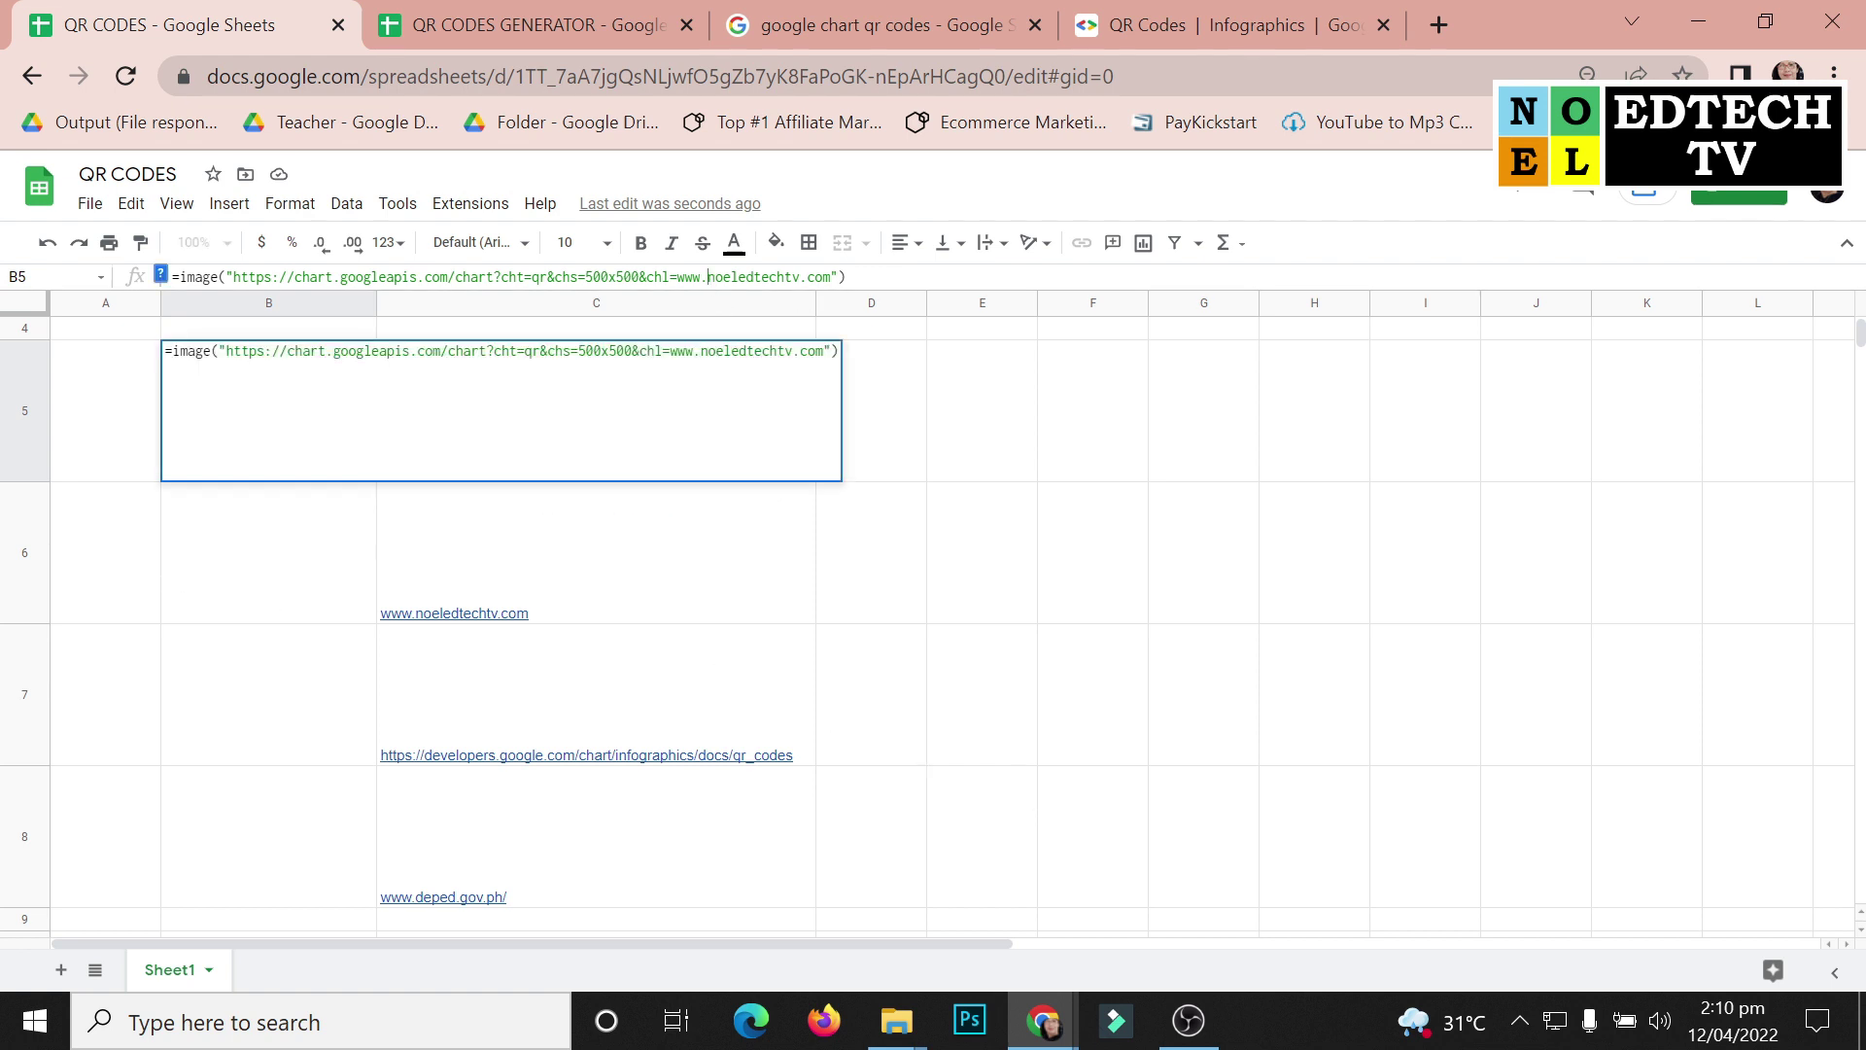
left_click_drag(678, 277, 831, 277)
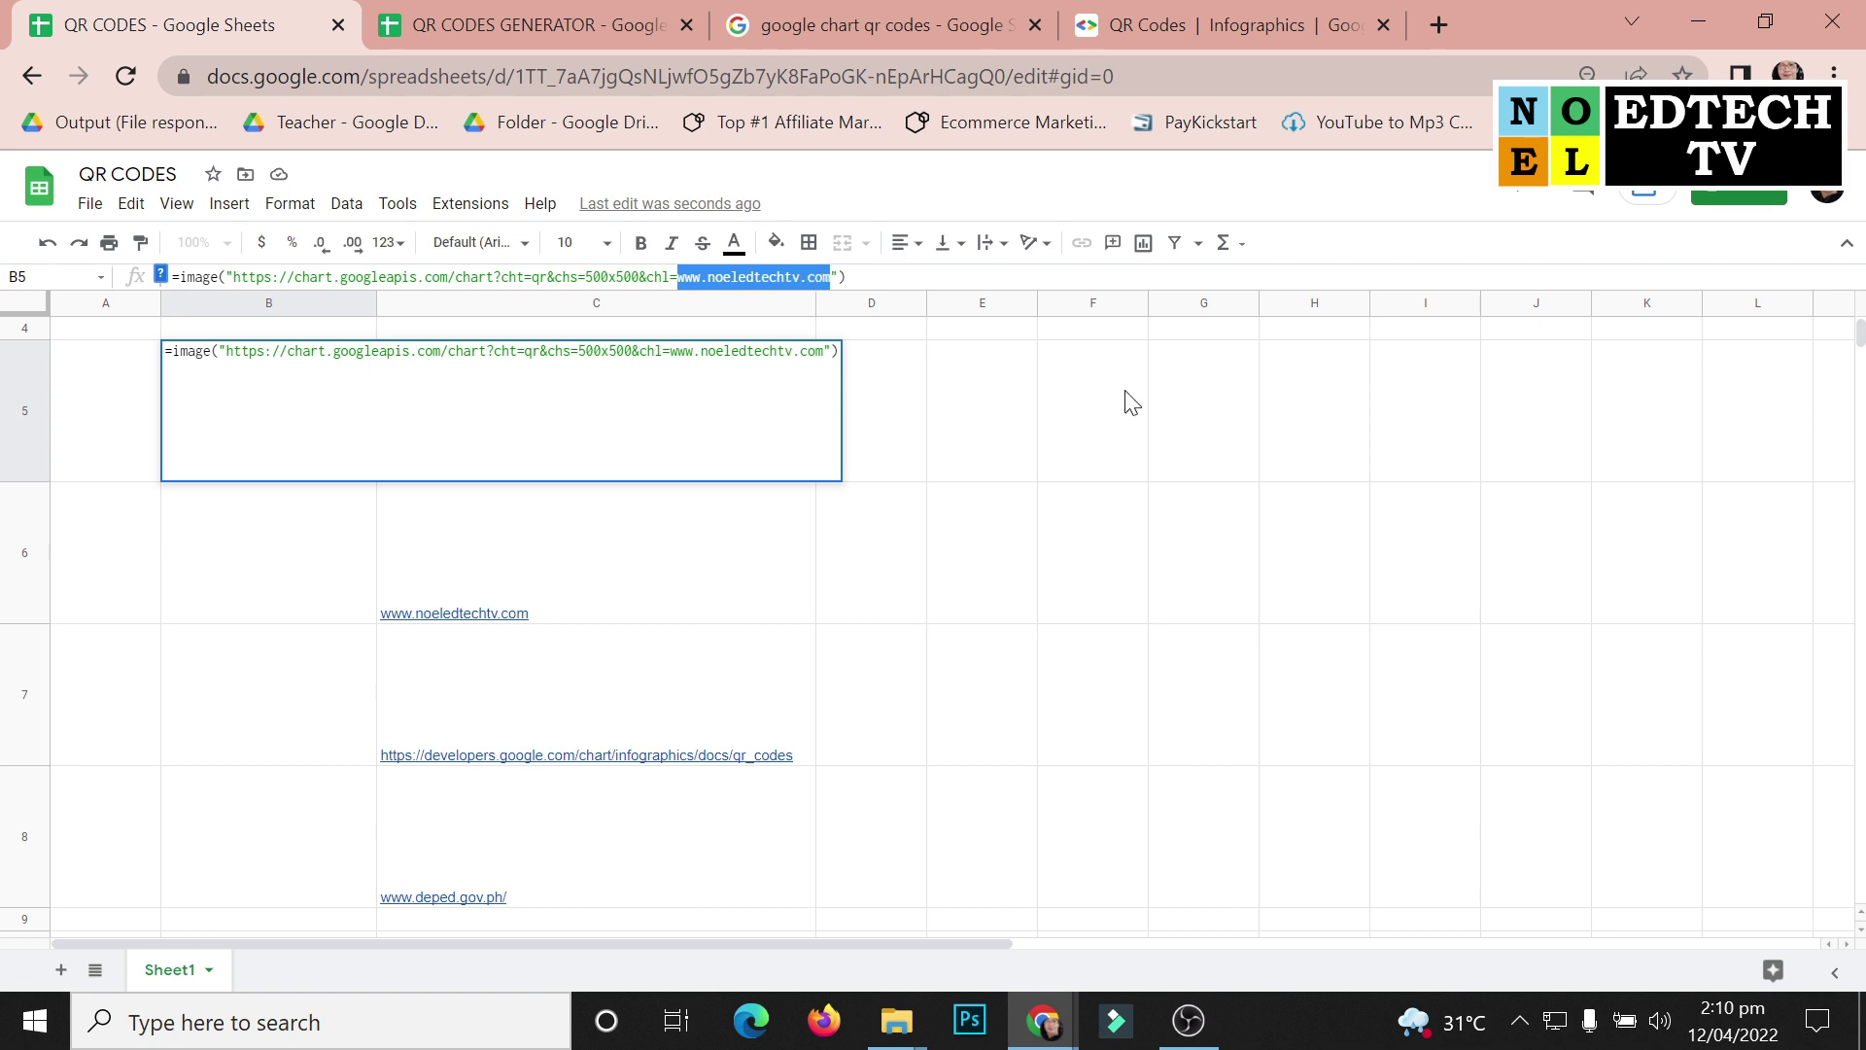
key("Delete")
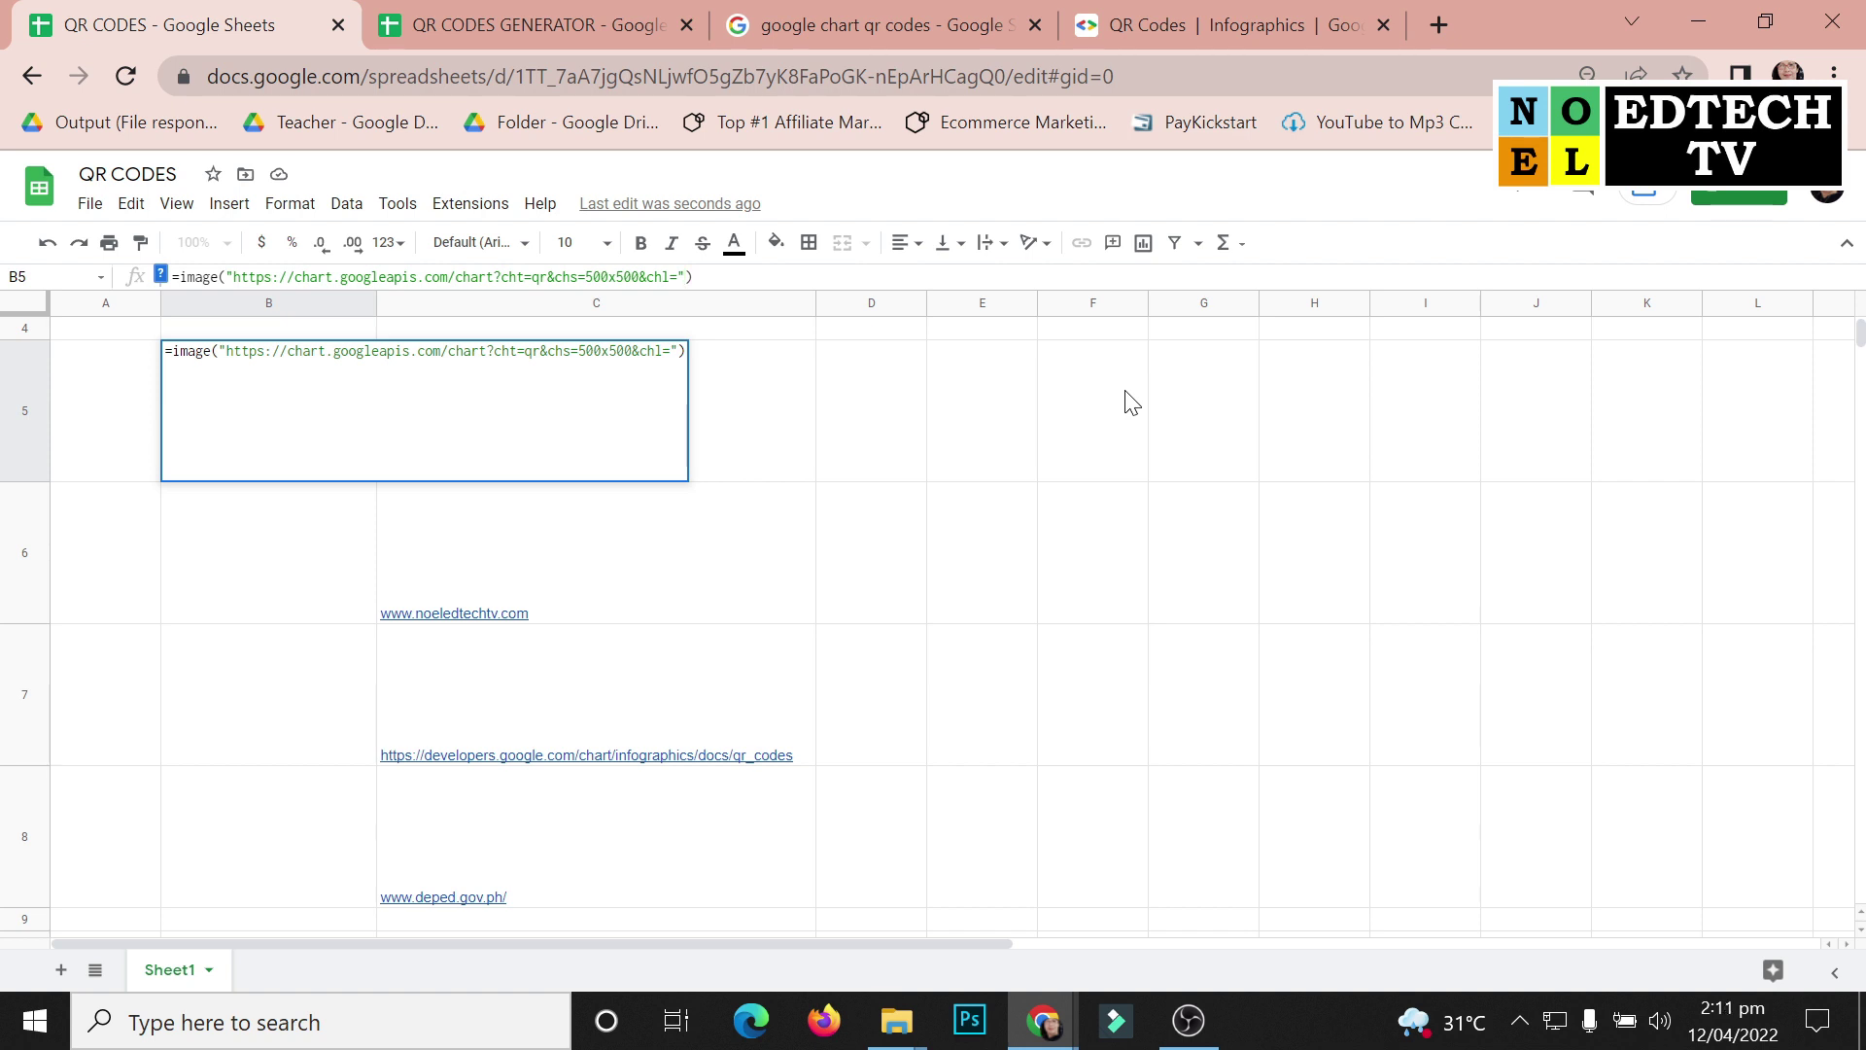
type("&")
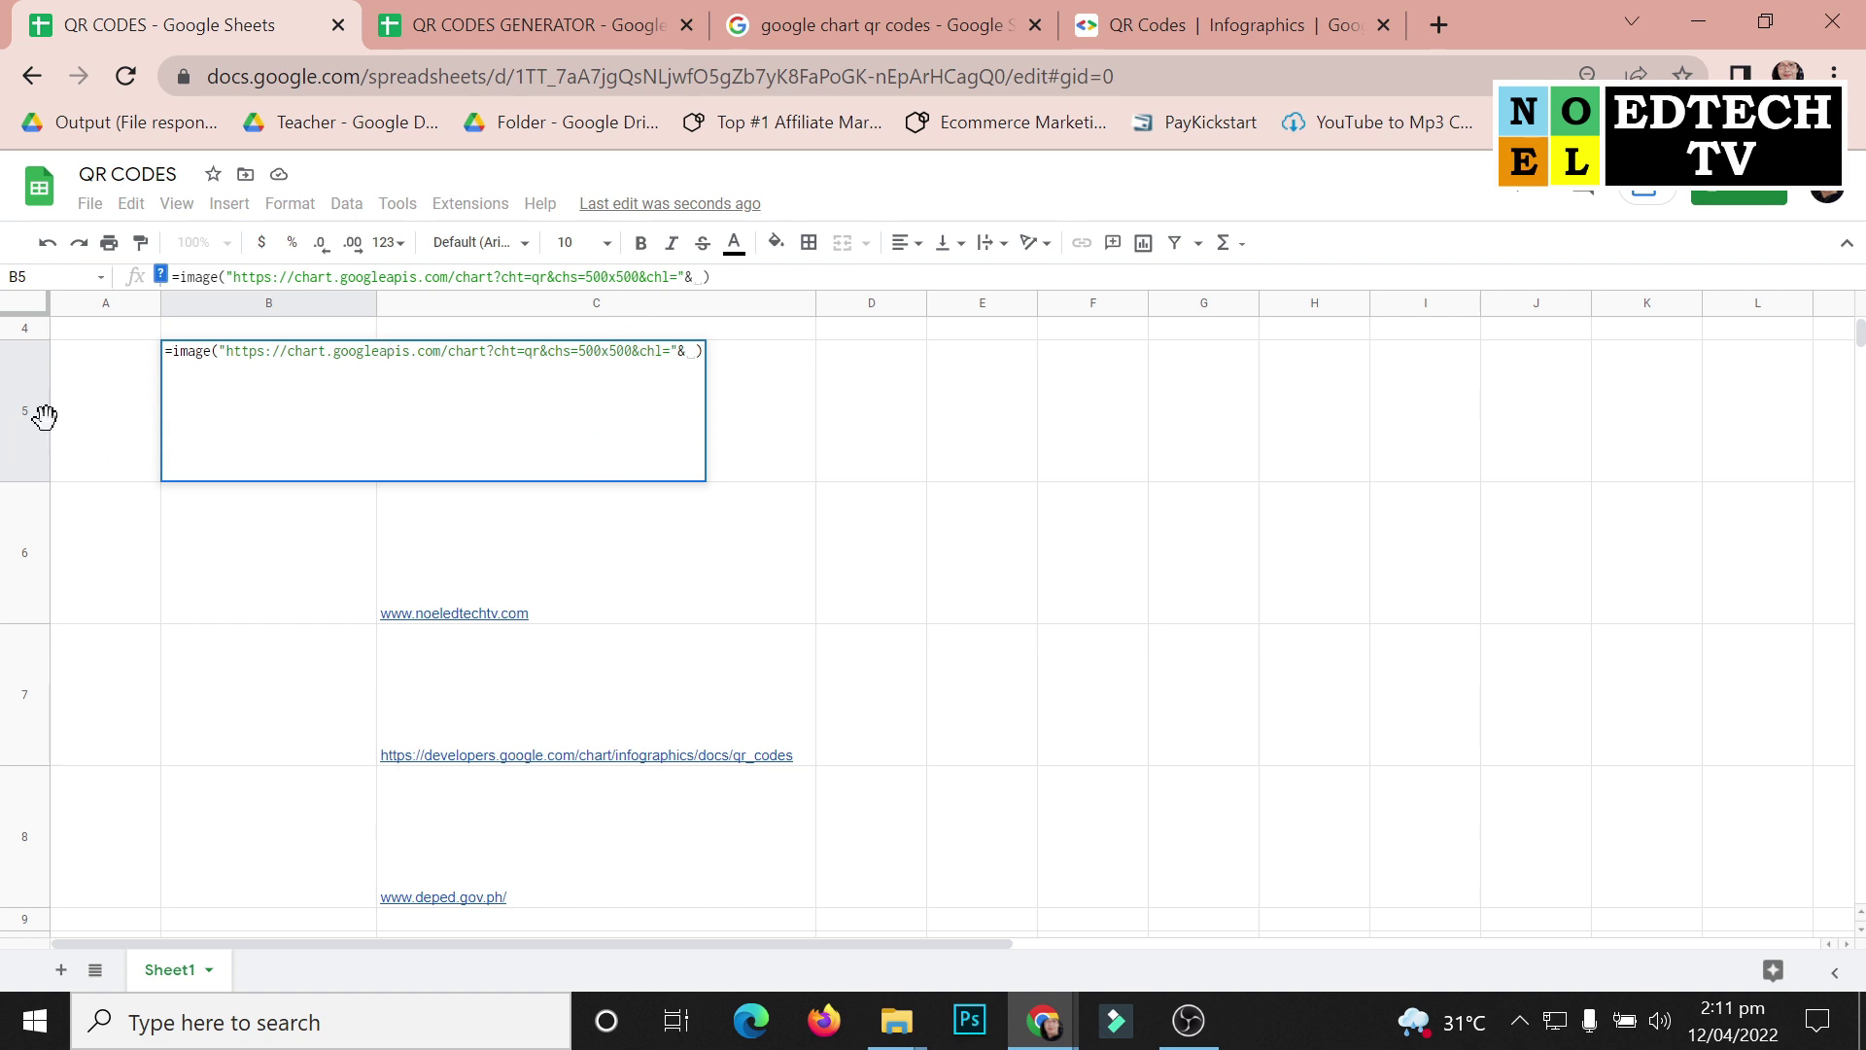
type("c")
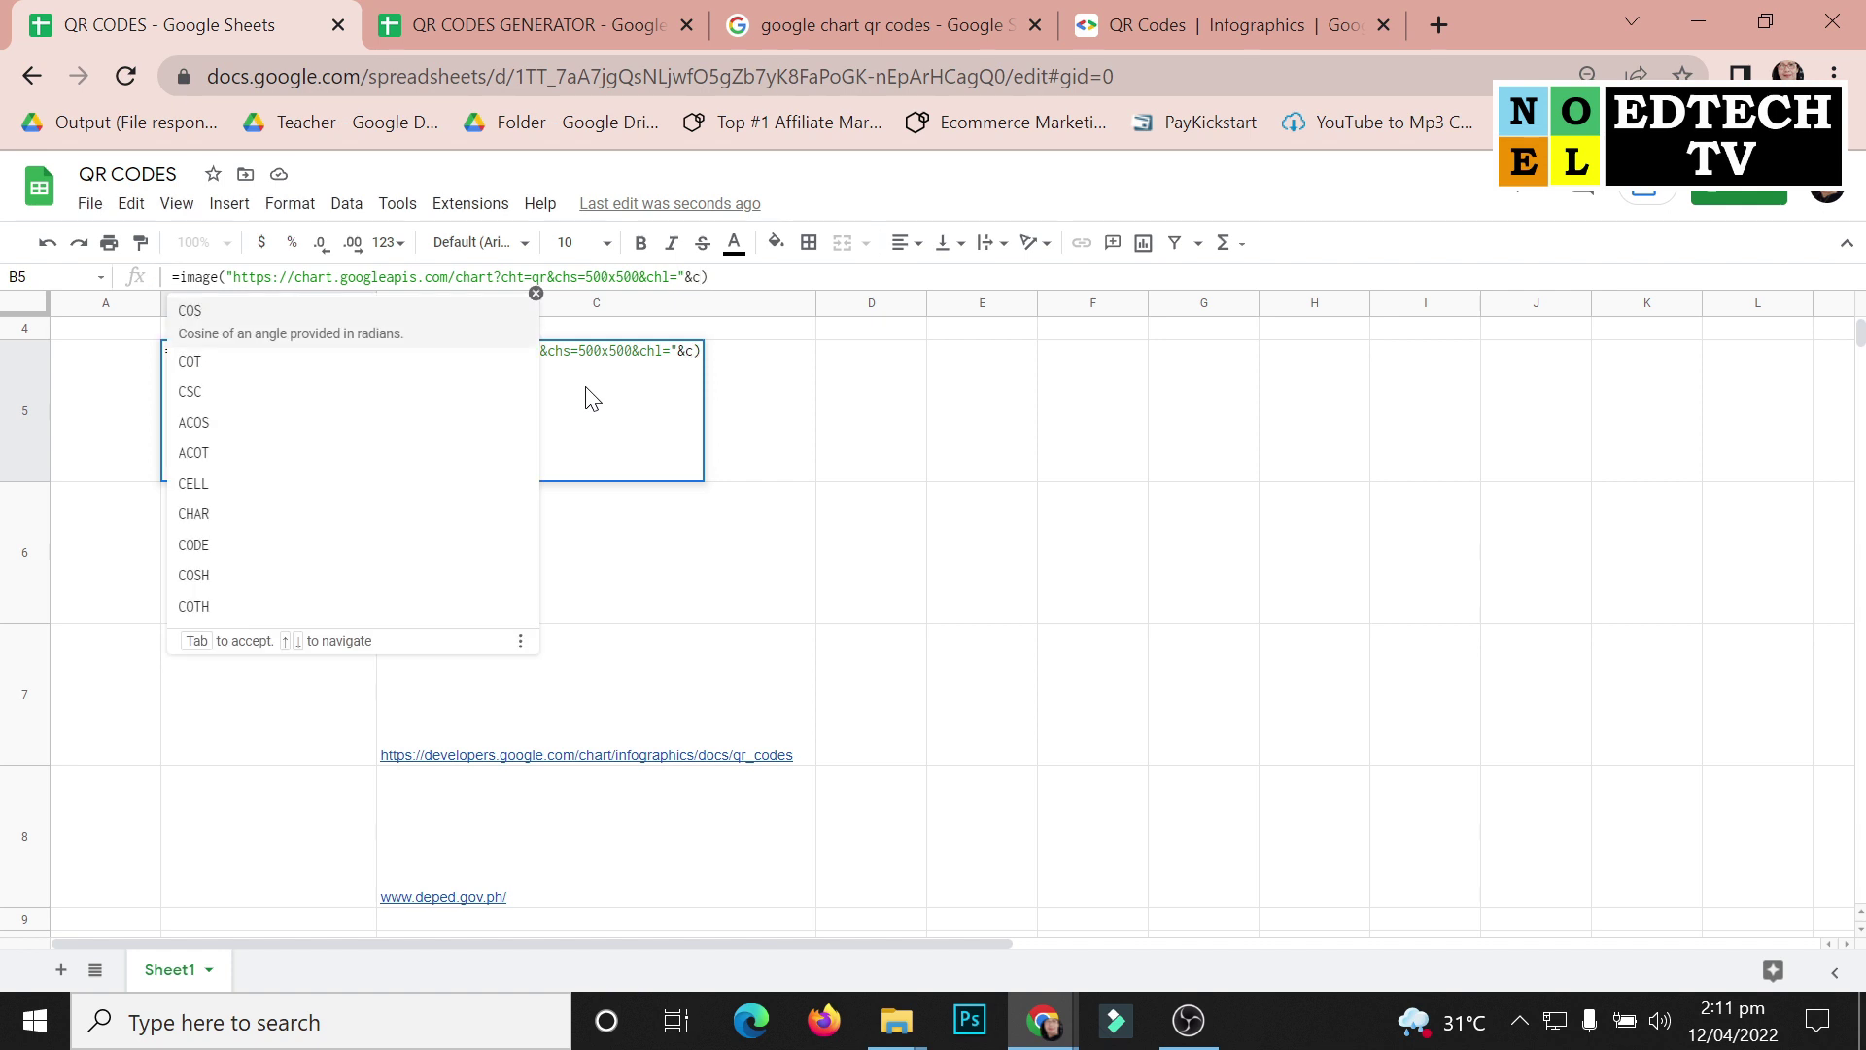
type("5")
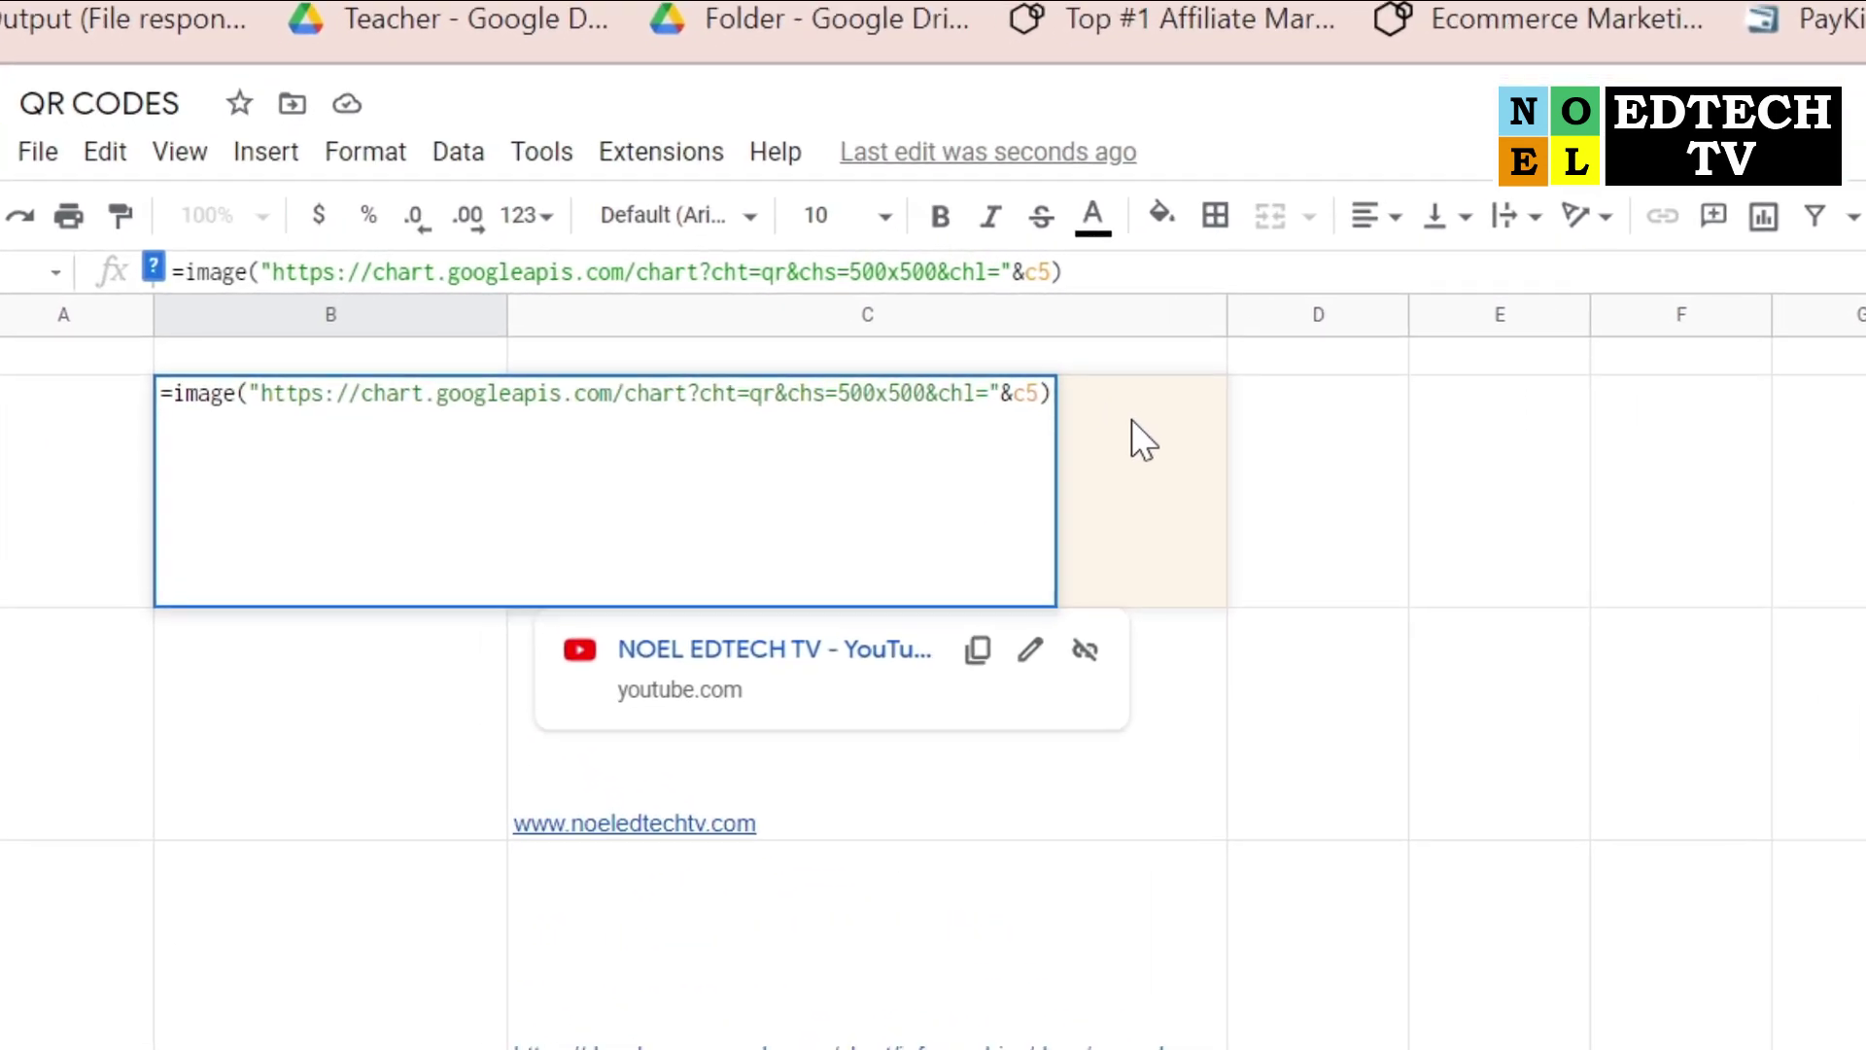
key("Return")
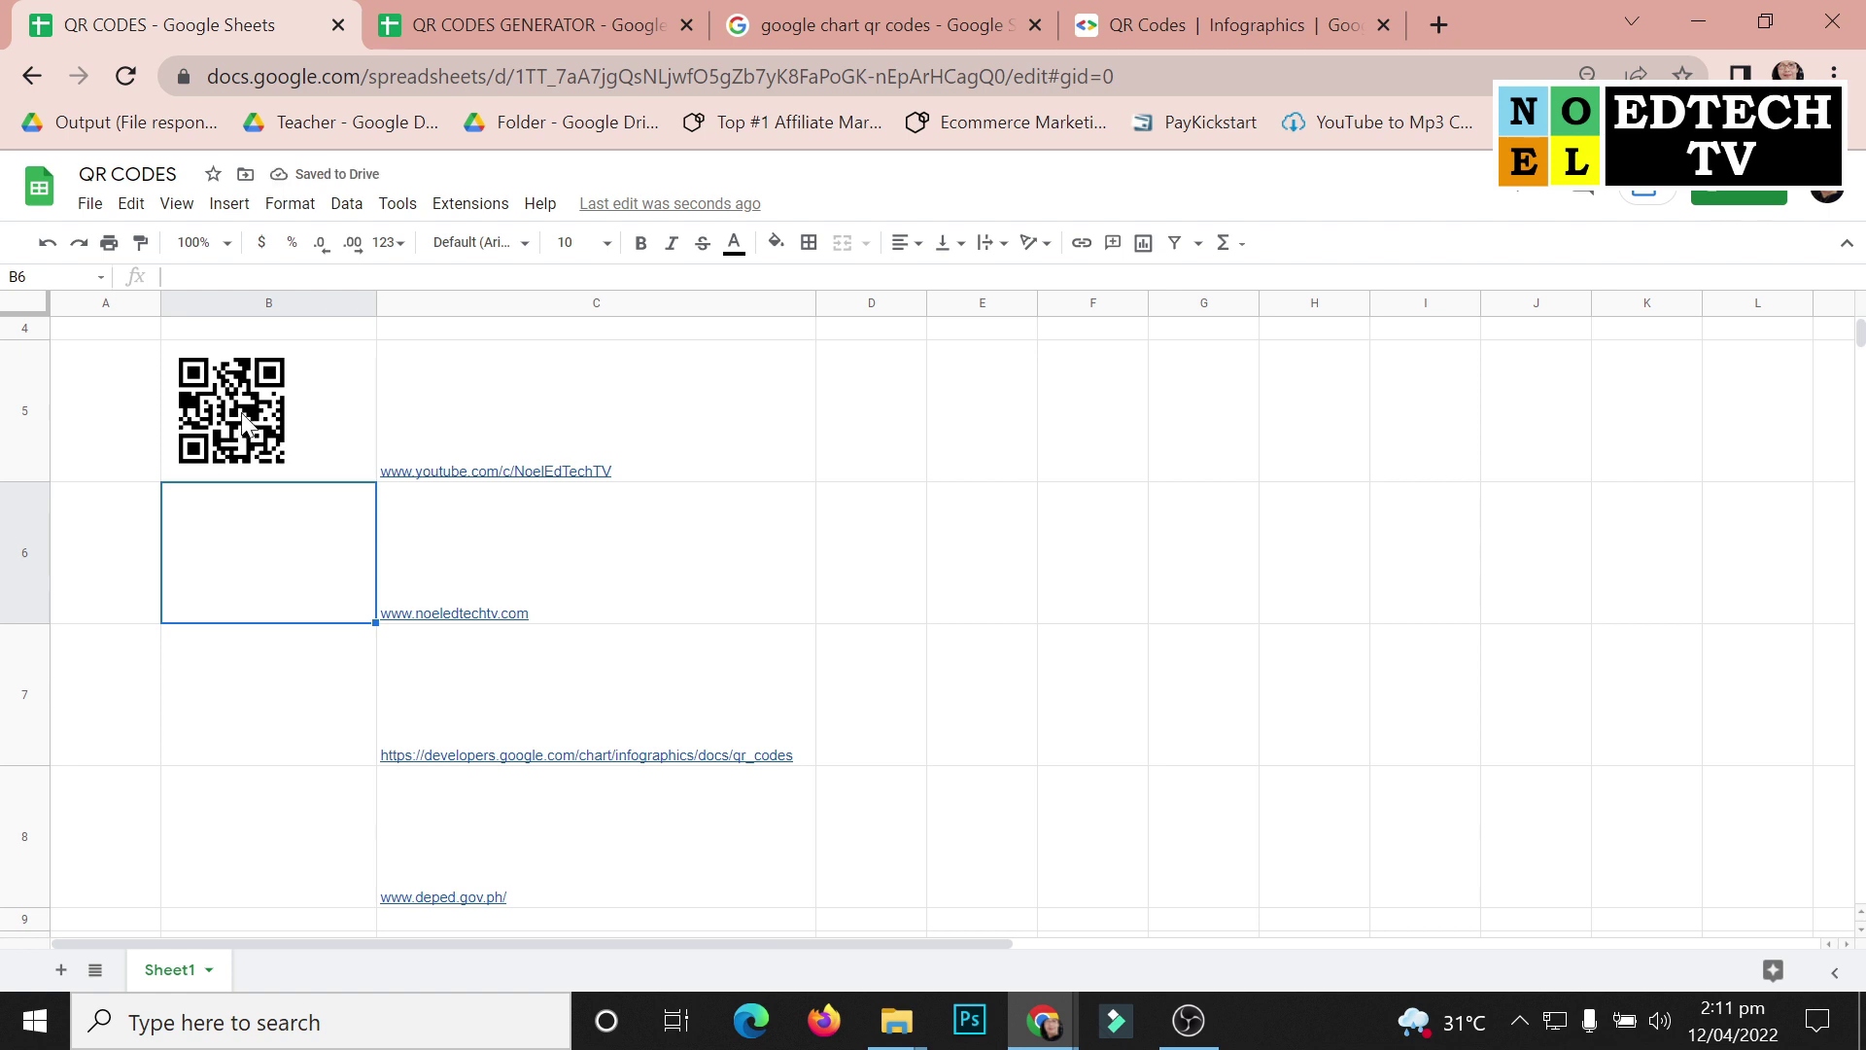
left_click(248, 423)
left_click(231, 288)
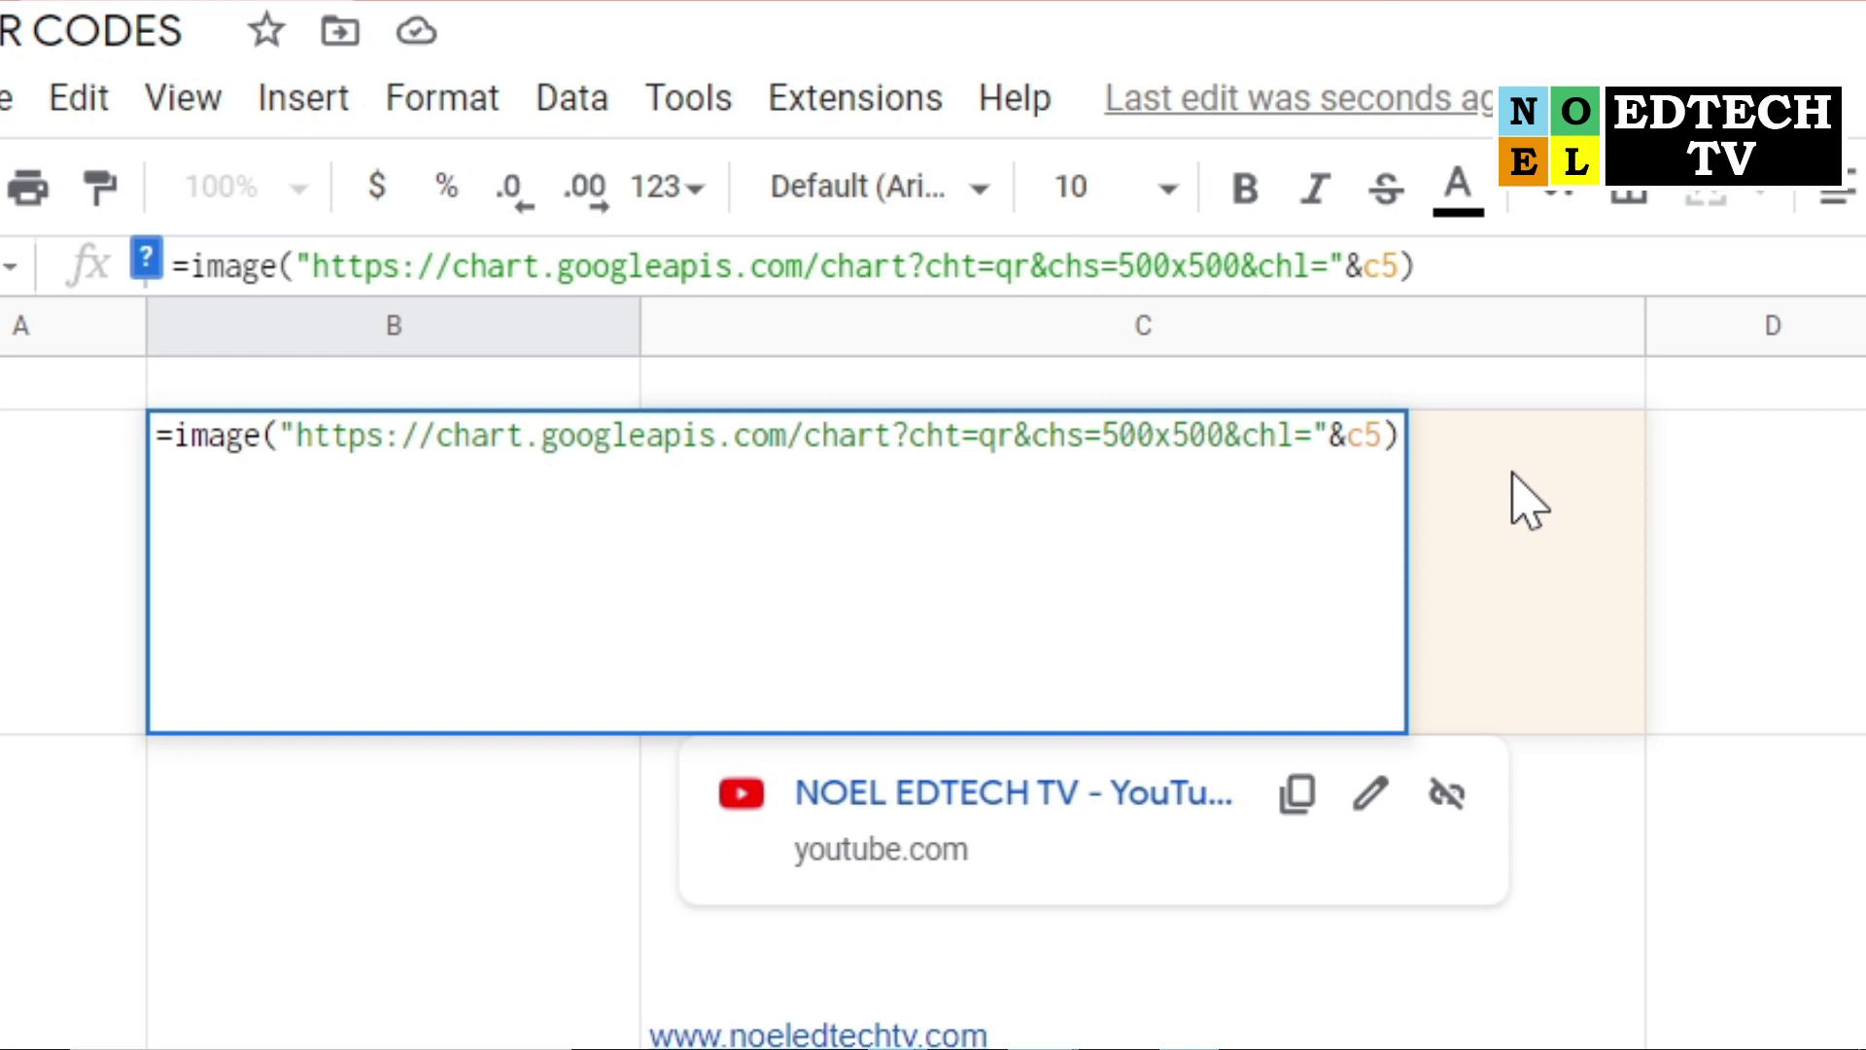
key("Escape")
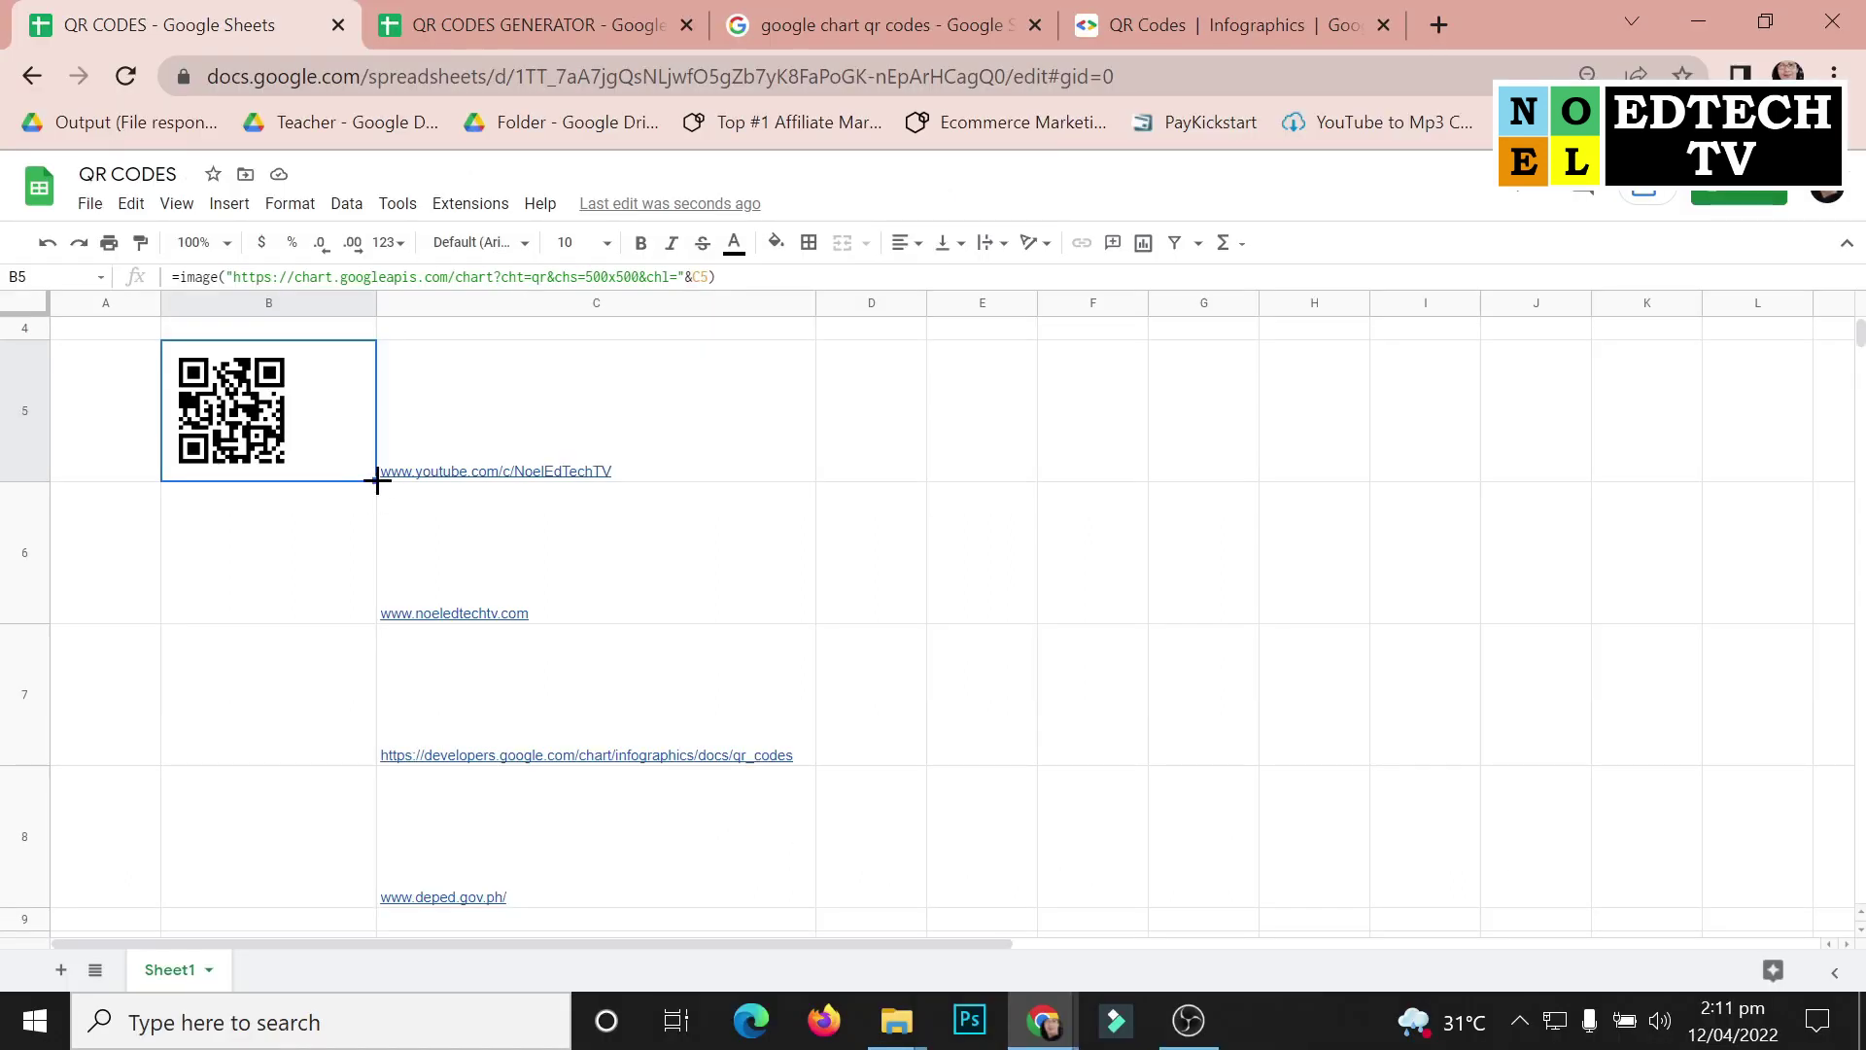
Fill B5's QR formula down through B8 and dismiss the selection and link preview
left_click_drag(377, 480, 361, 840)
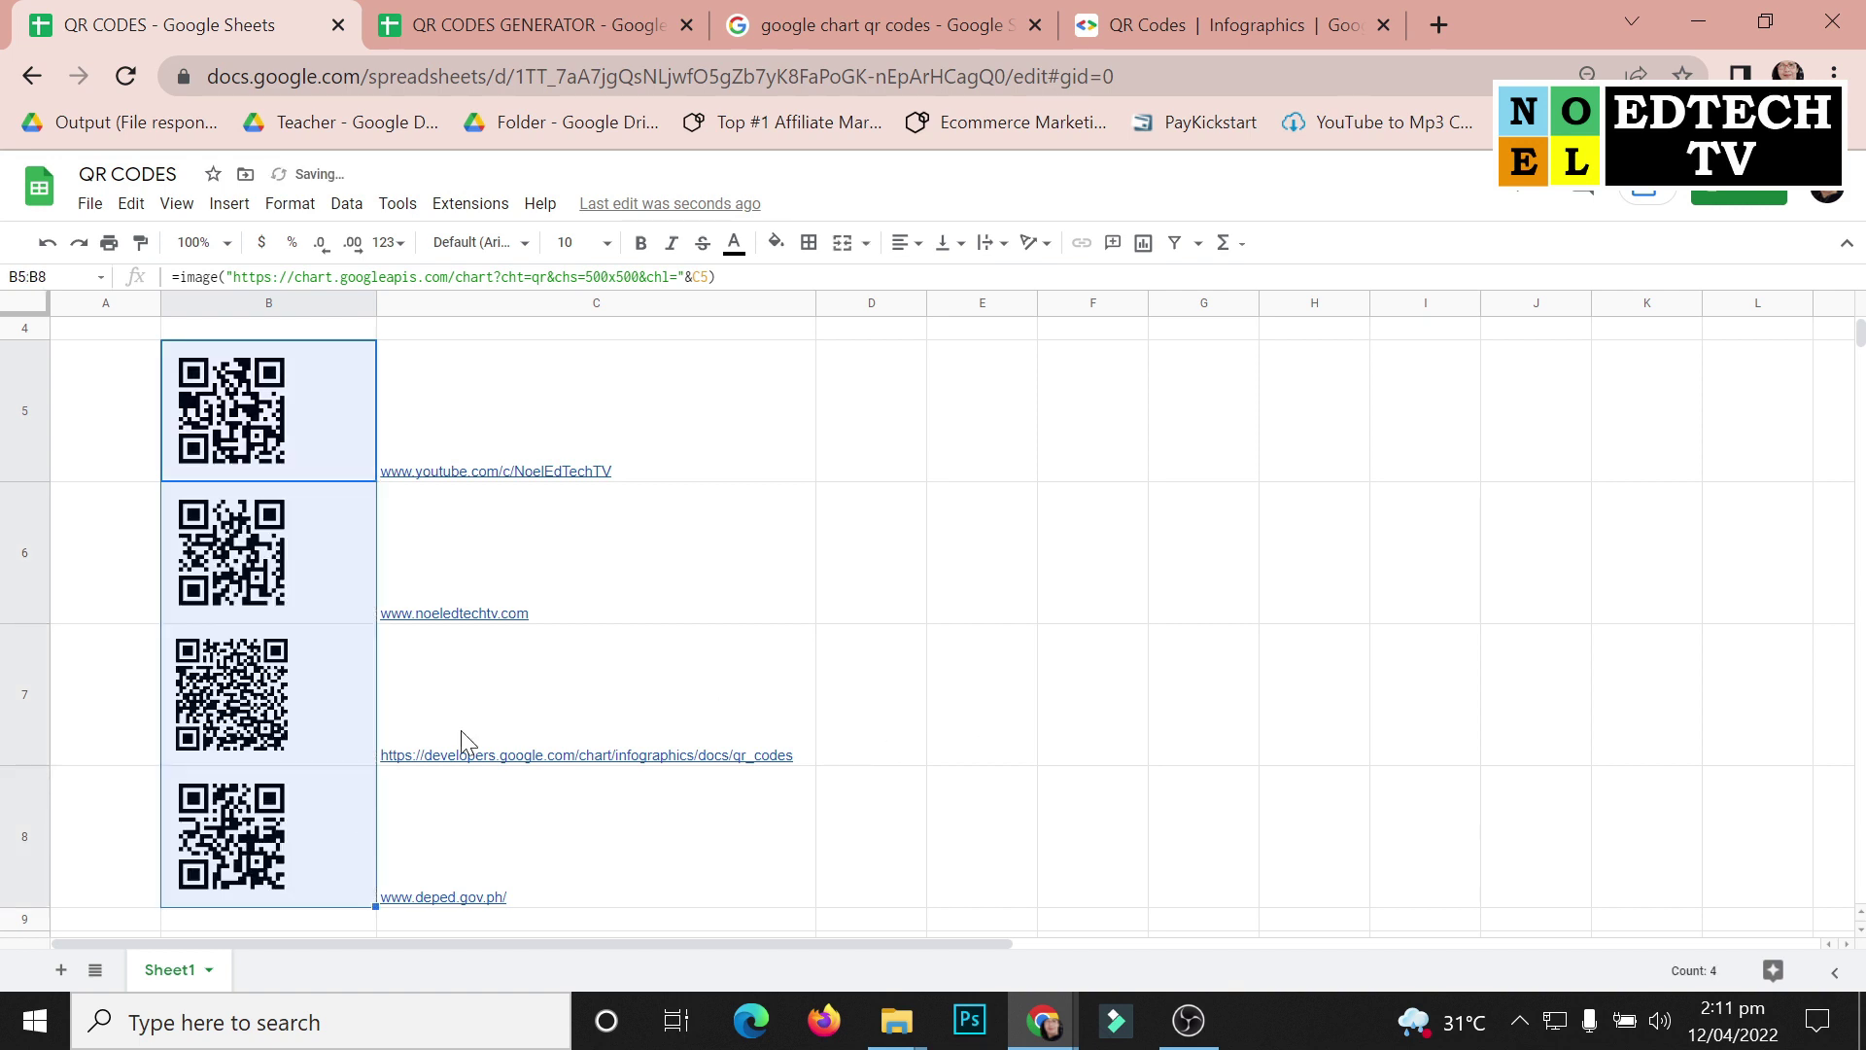
left_click(894, 724)
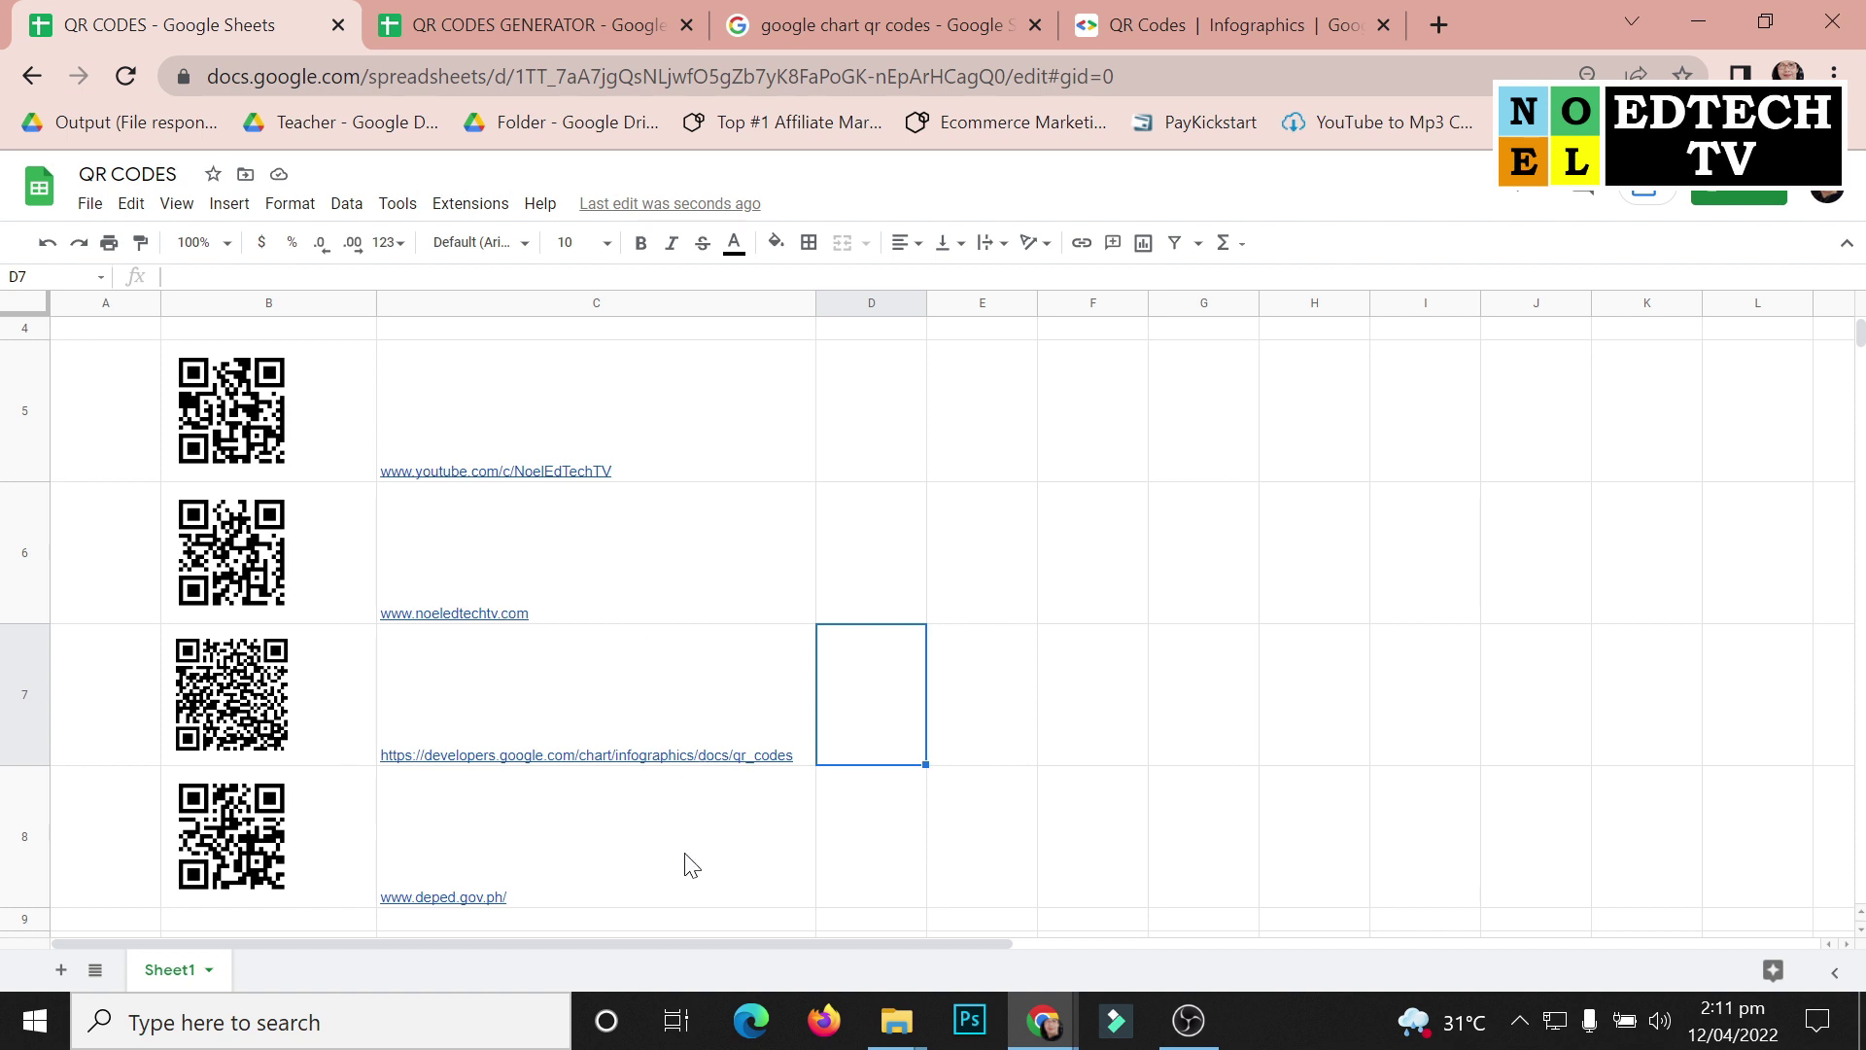
mouse_move(443, 896)
left_click(1025, 729)
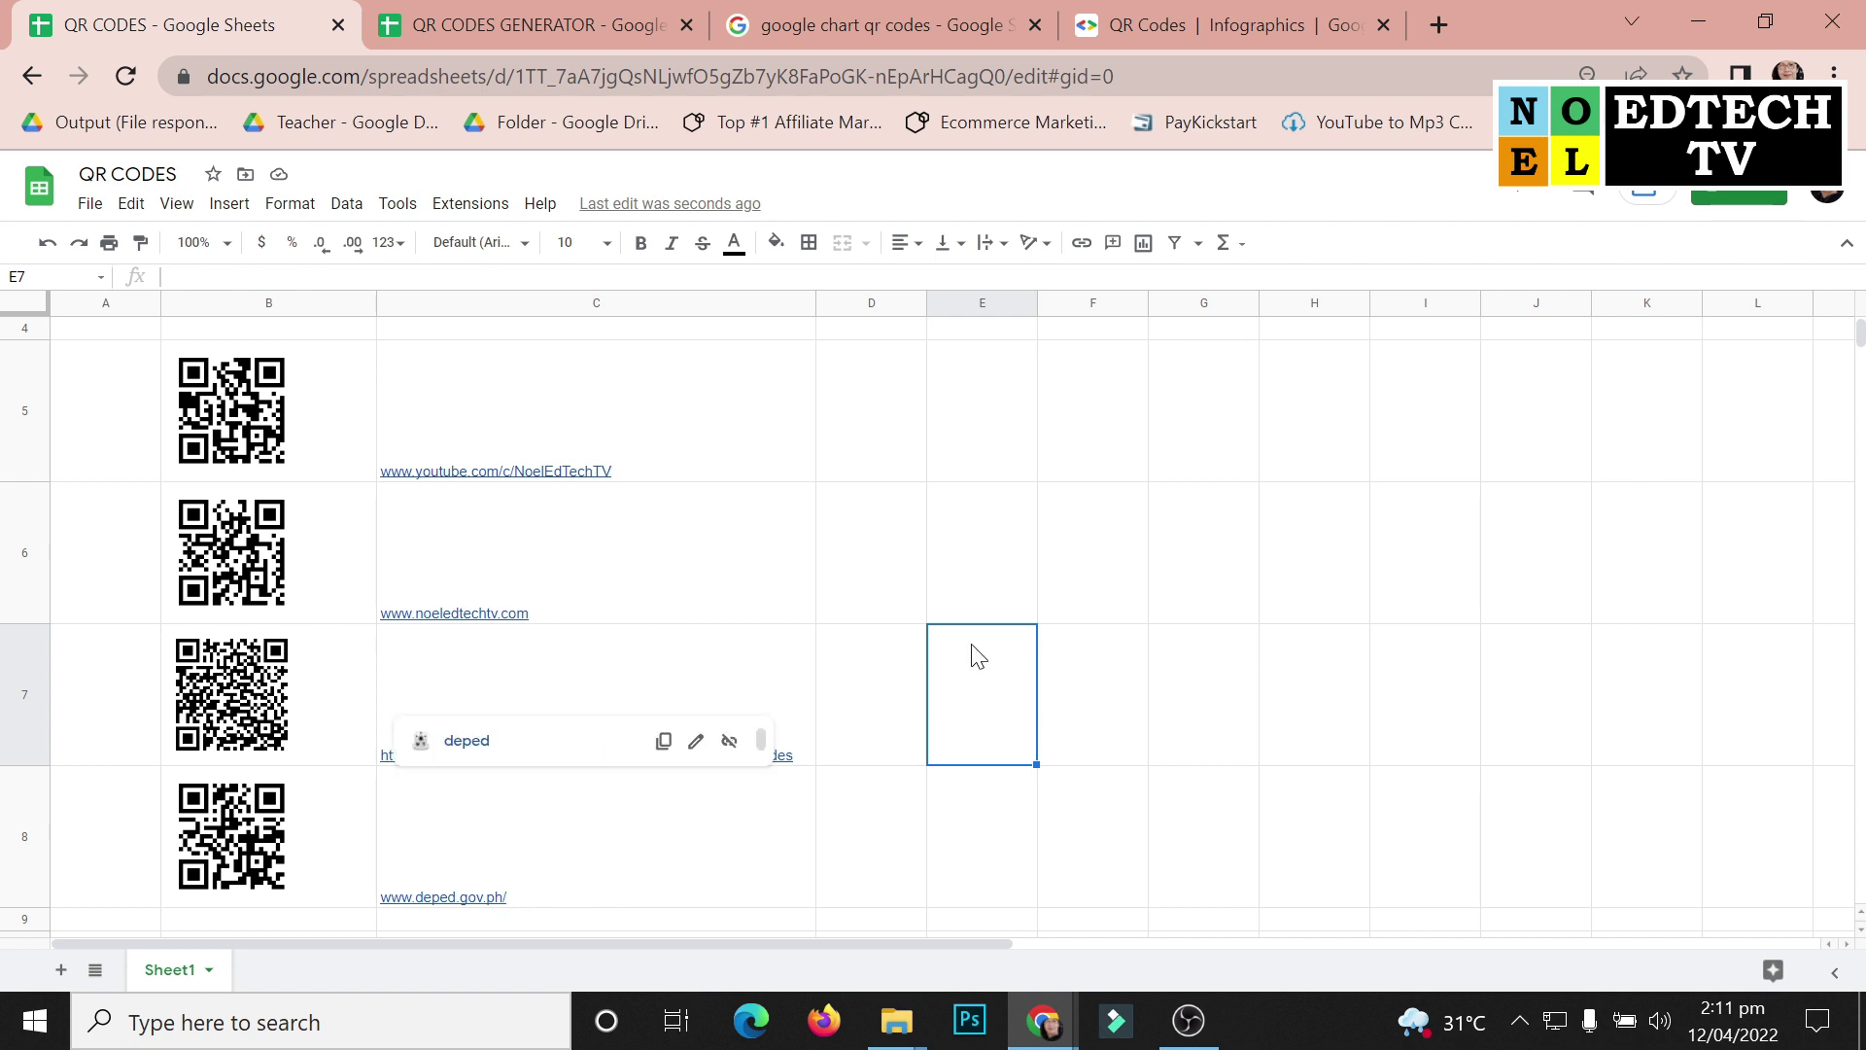
left_click(993, 588)
left_click(267, 456)
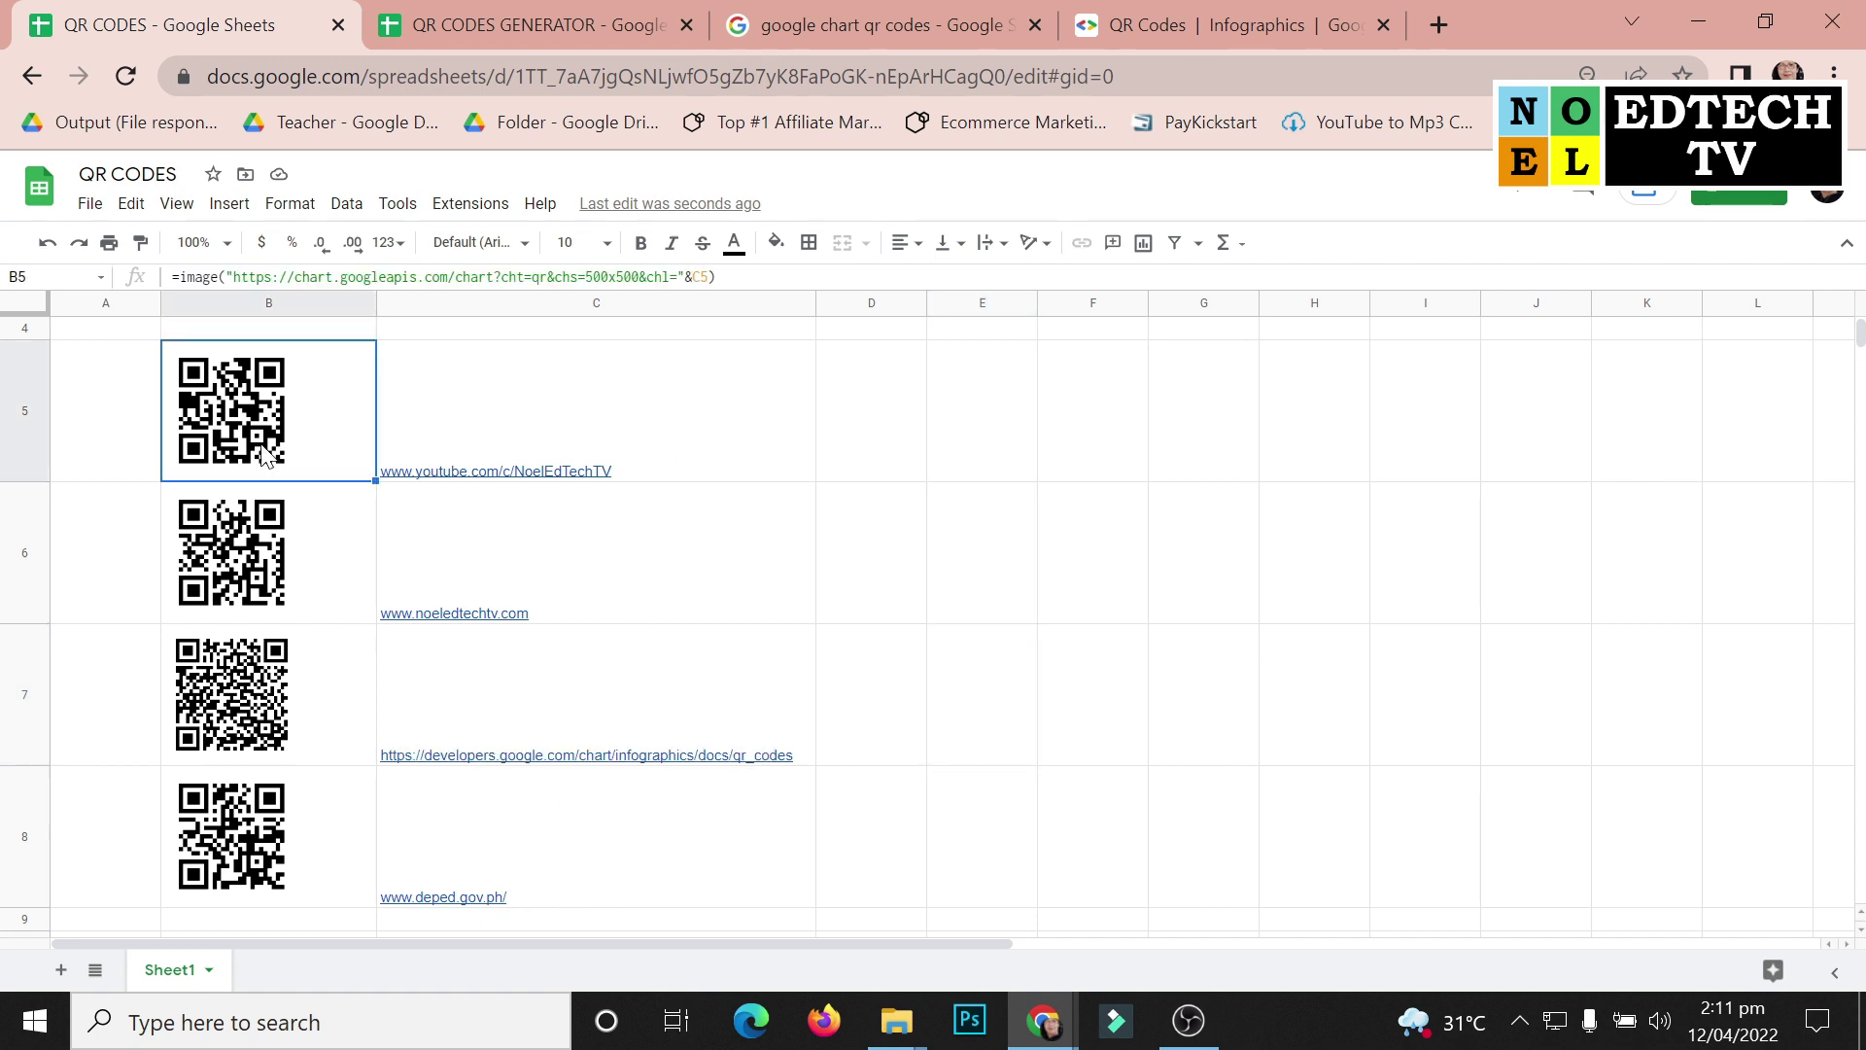
right_click(267, 456)
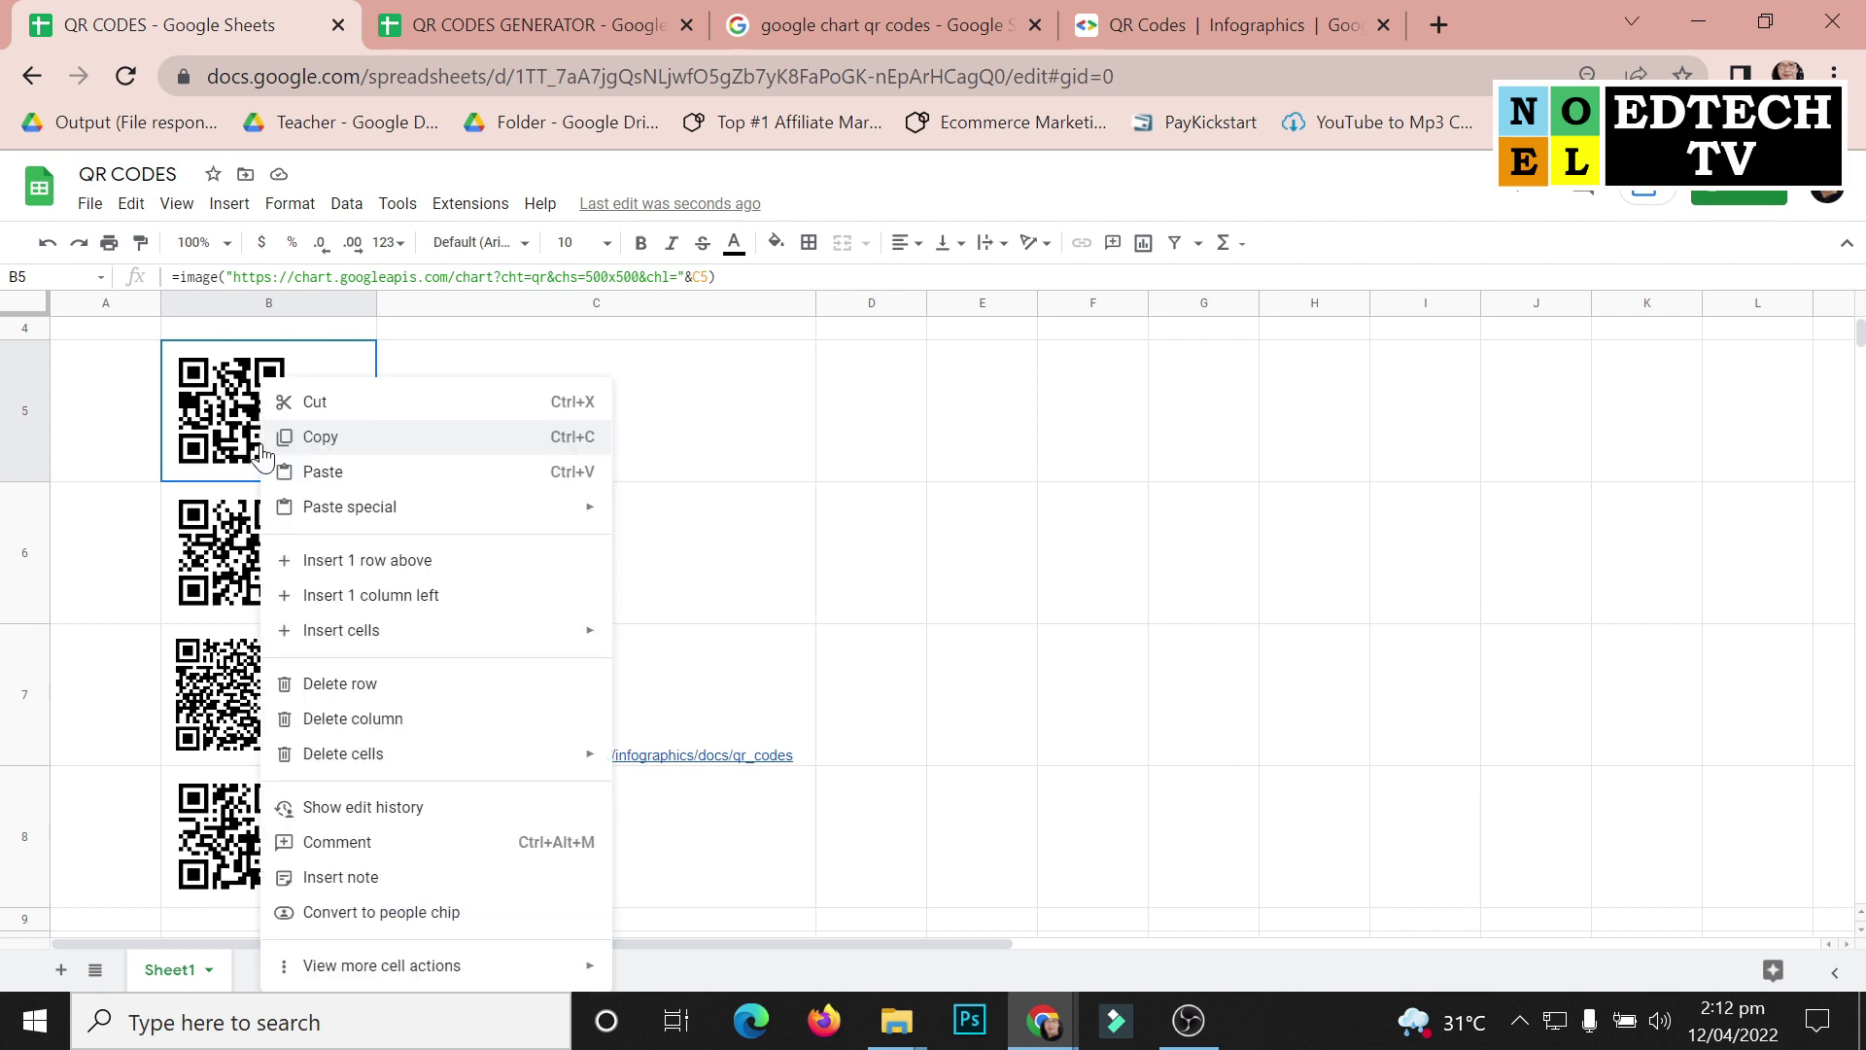
left_click(359, 439)
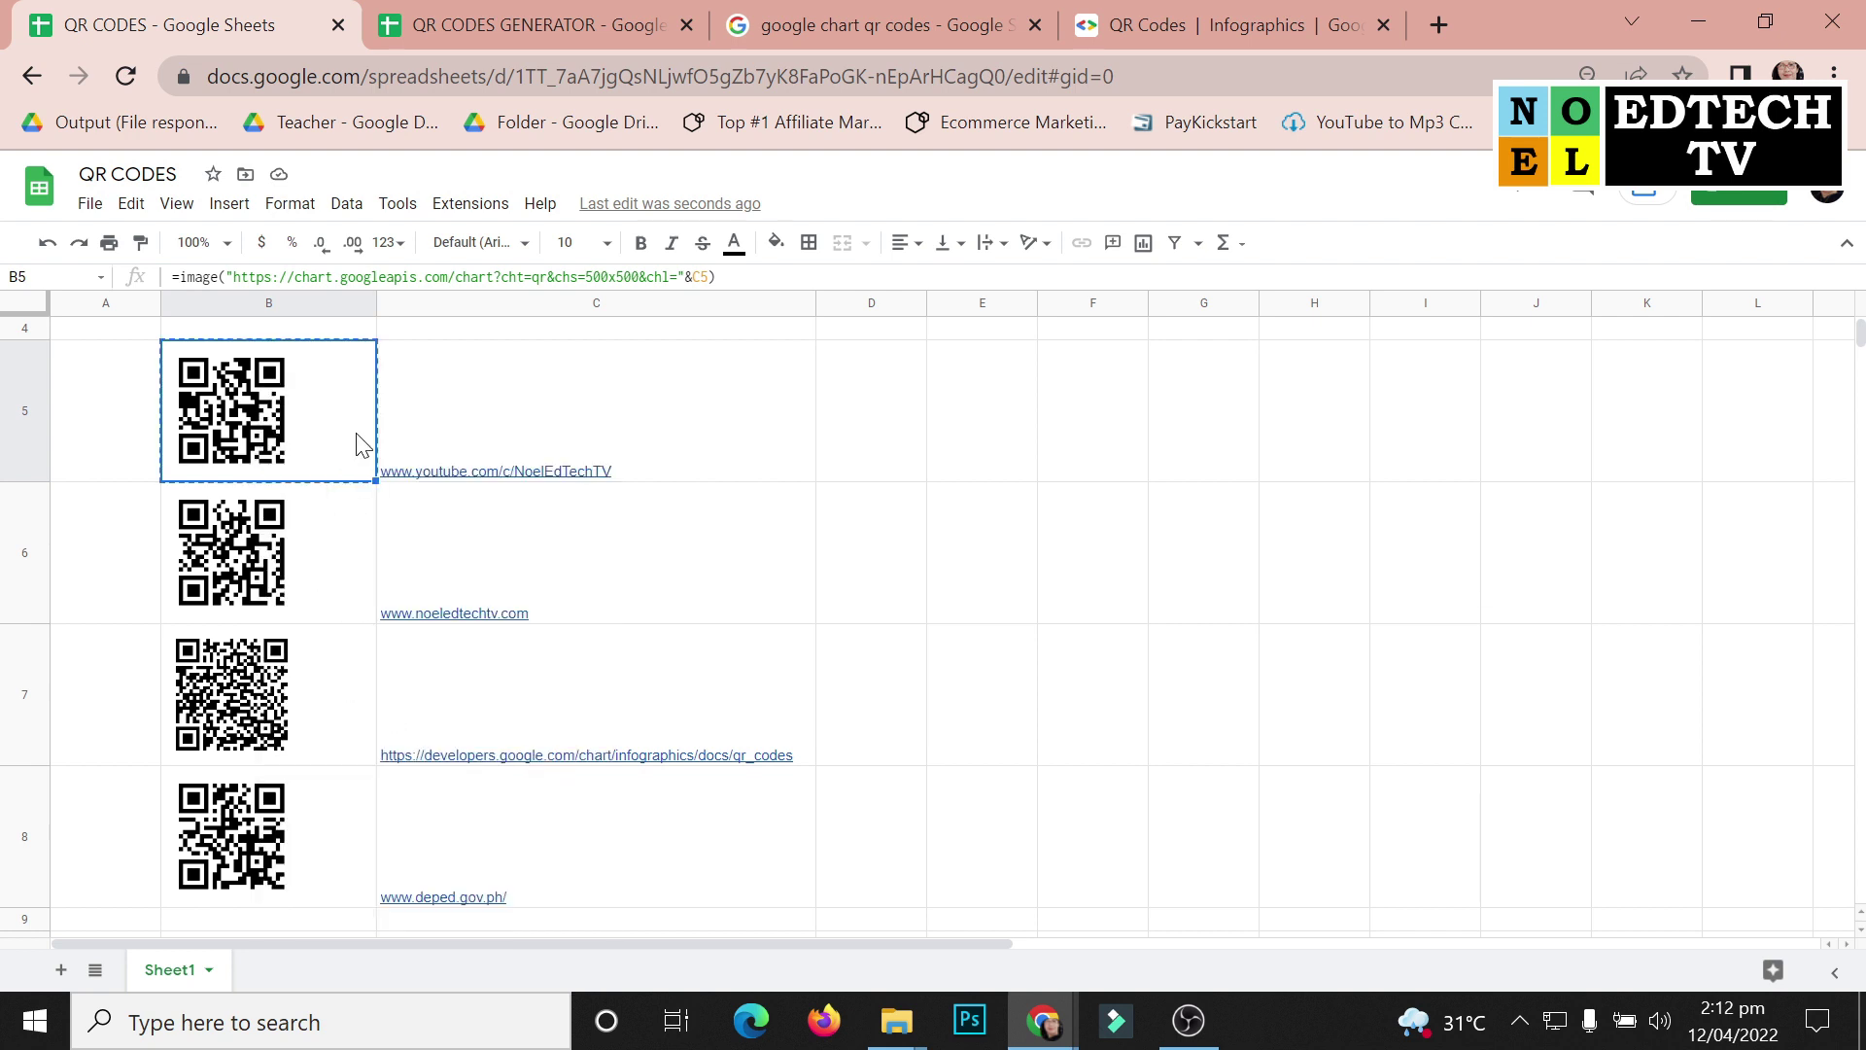
left_click(1002, 482)
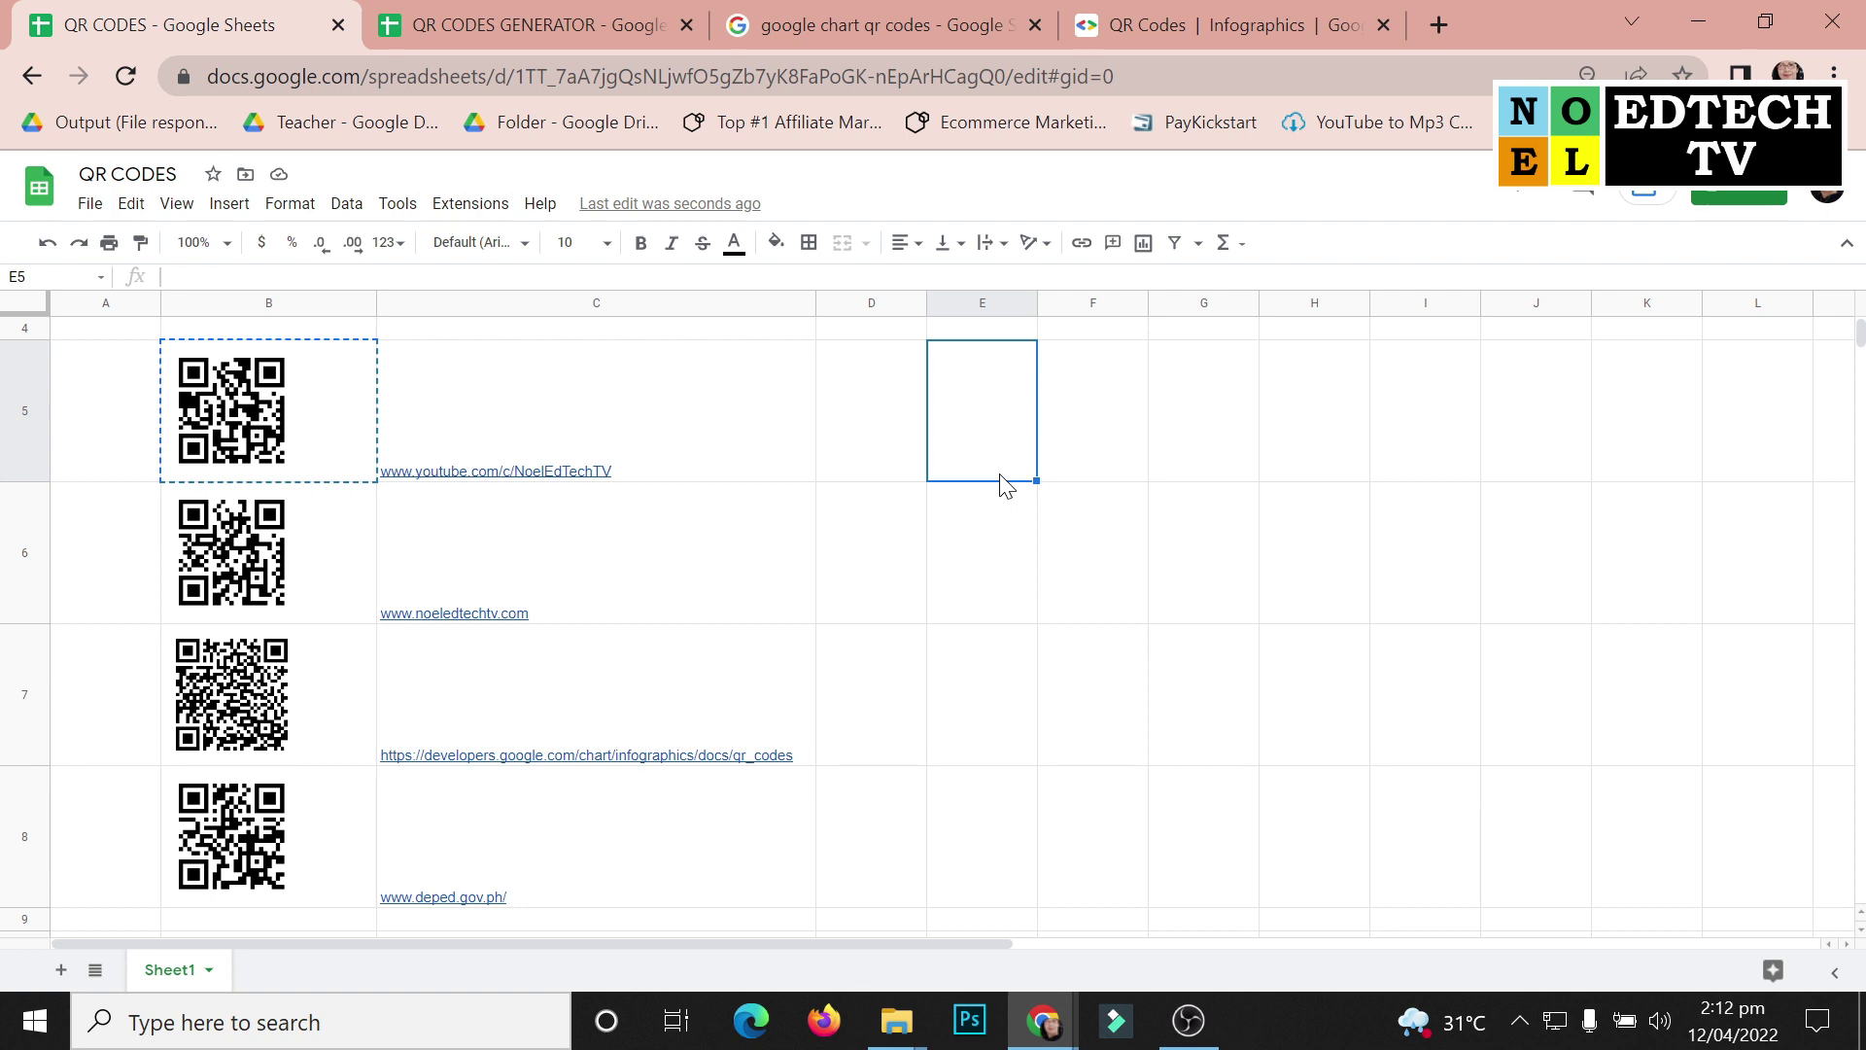
left_click(983, 535)
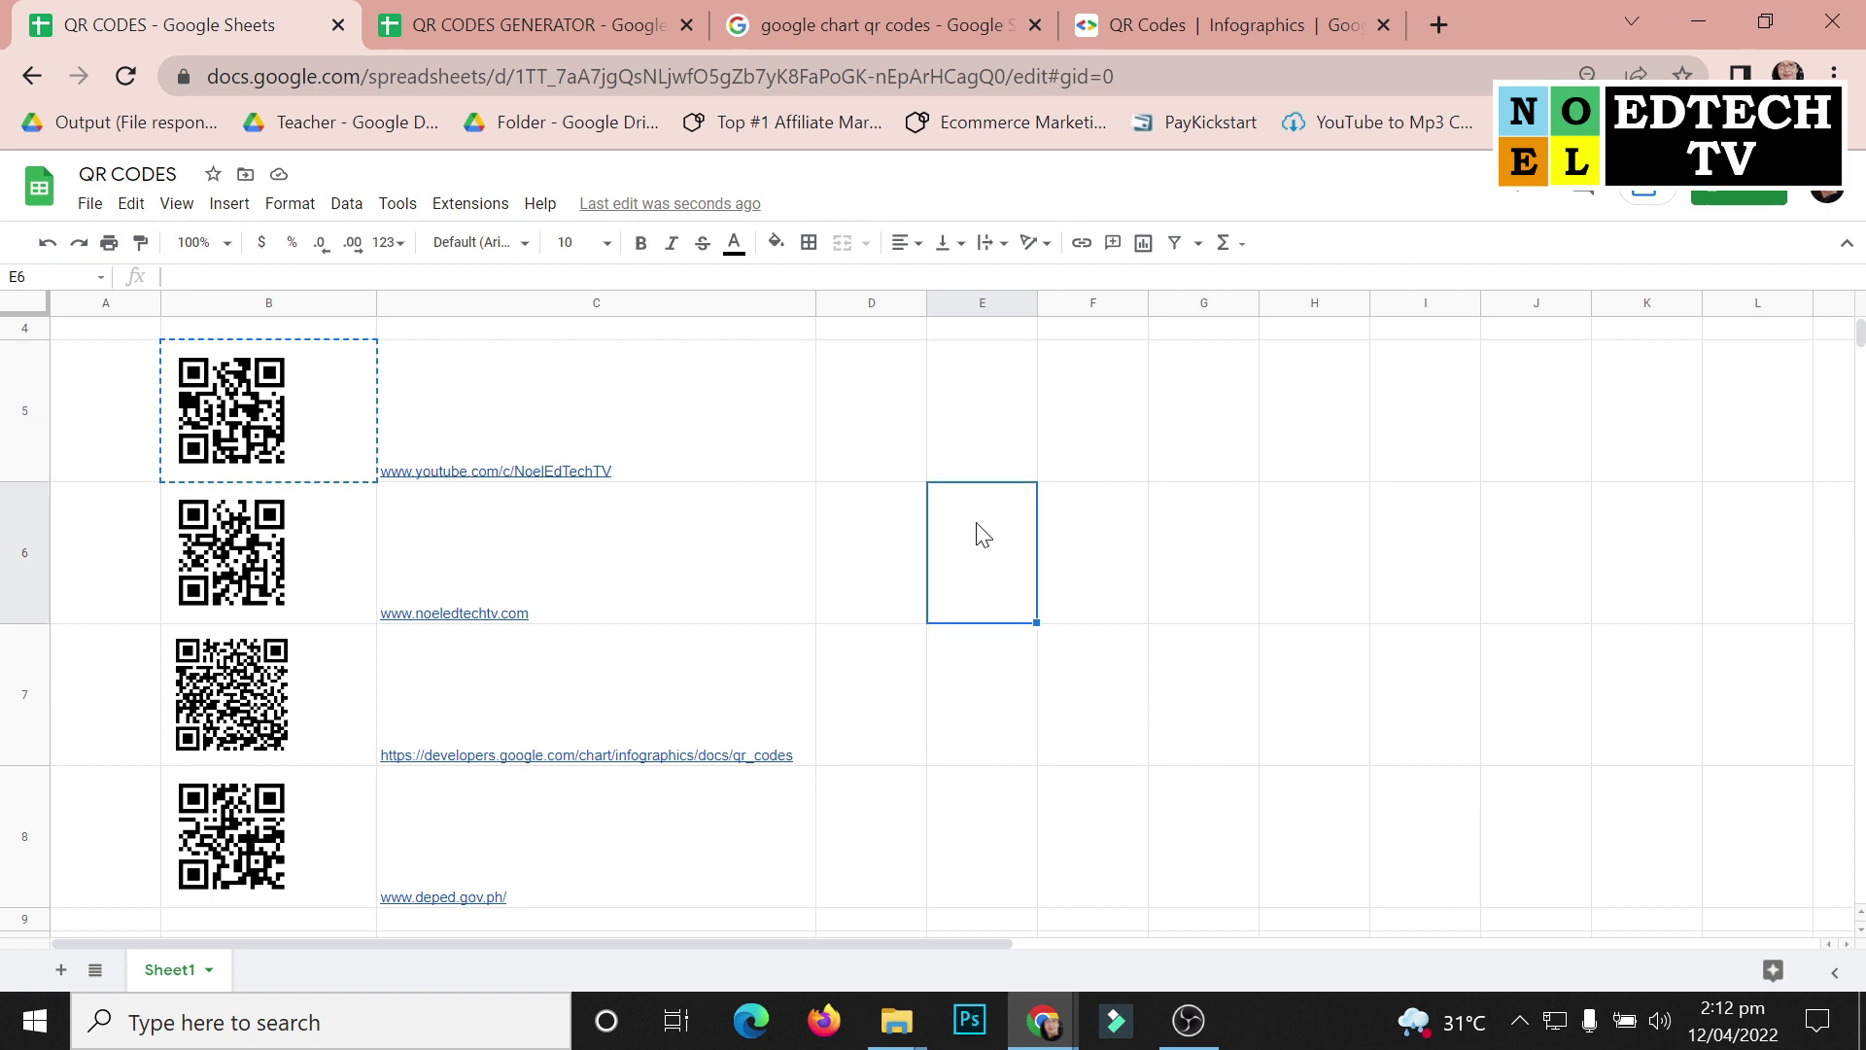
left_click(1089, 515)
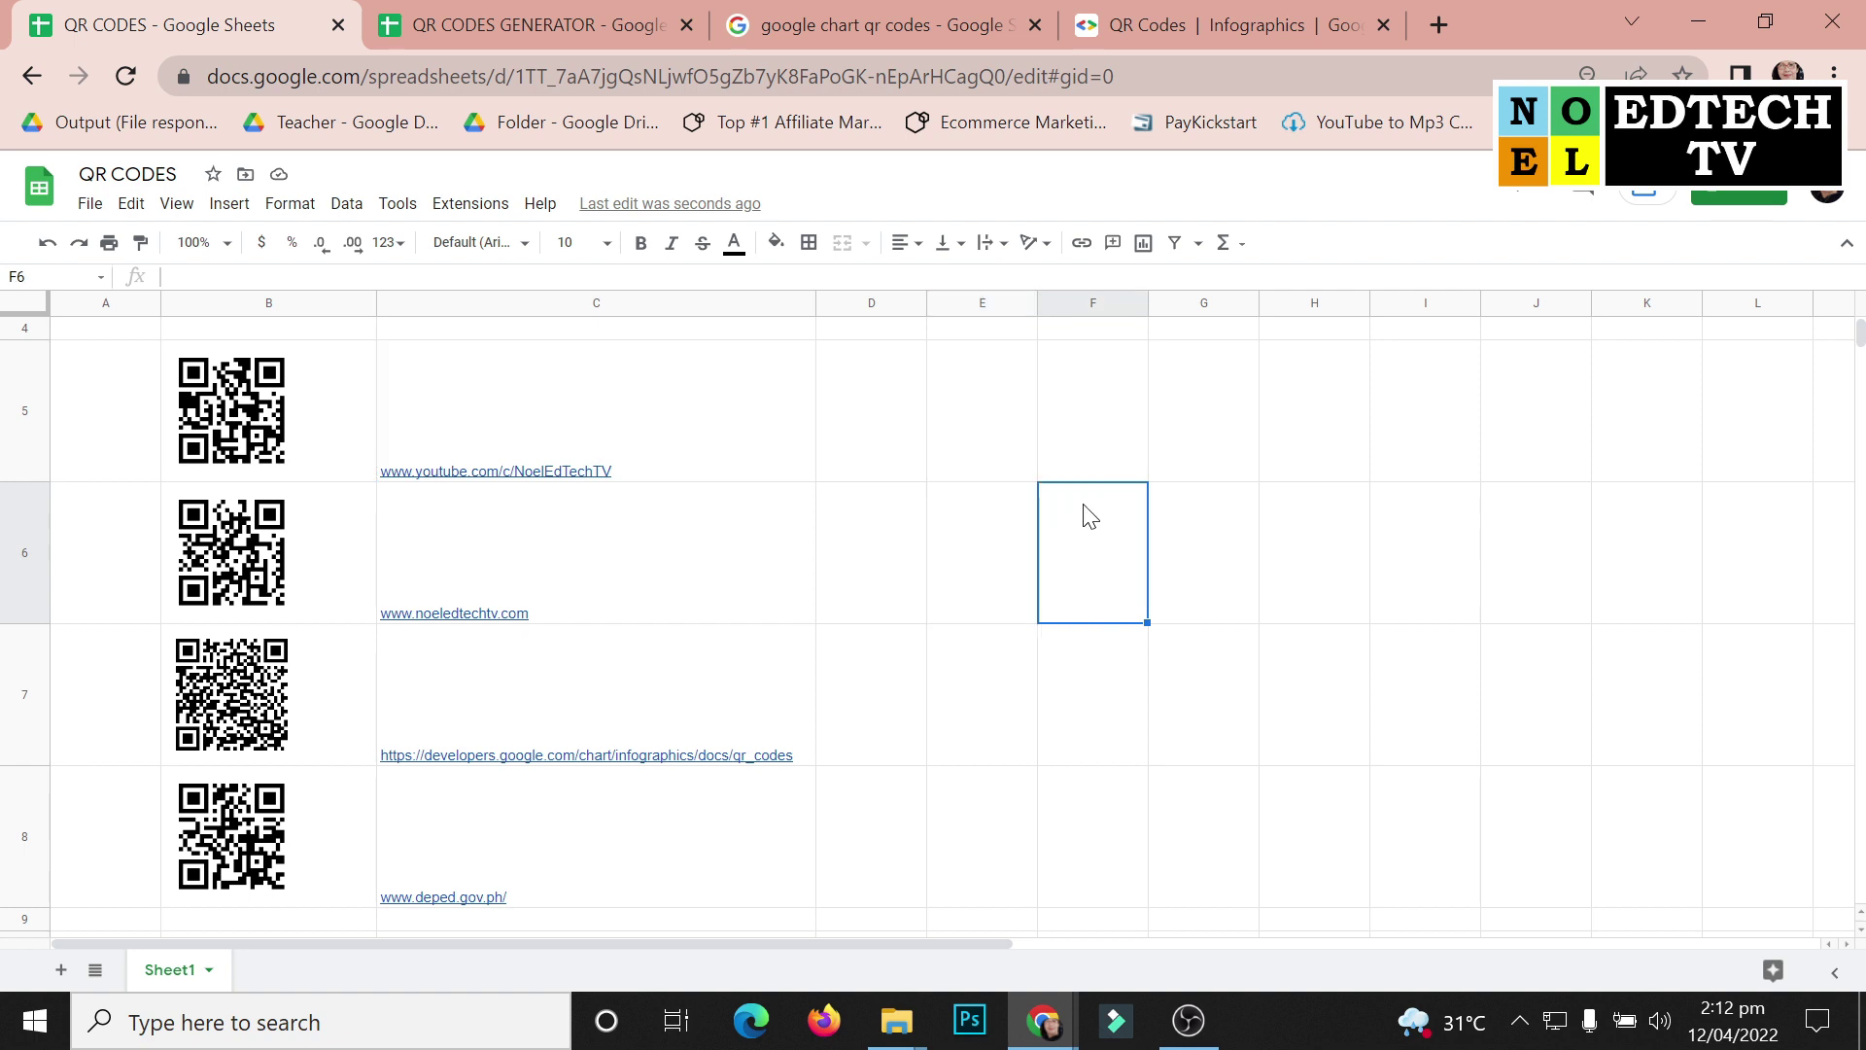